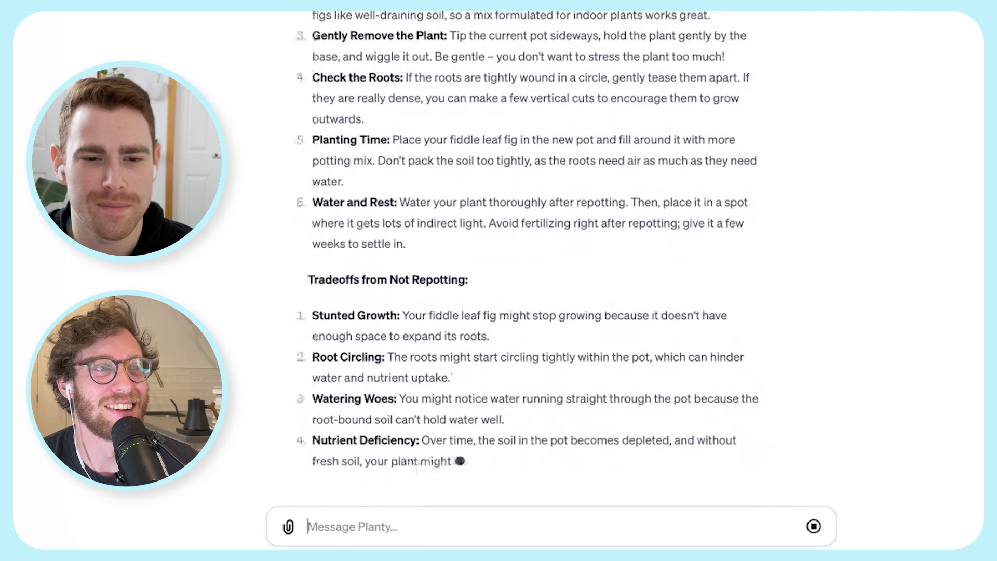
# - Review Planty's fiddle leaf fig advice on when to repot, how to repot and the tradeoffs from not repotting
pyautogui.scroll(3, 553, 317)
pyautogui.scroll(3, 554, 316)
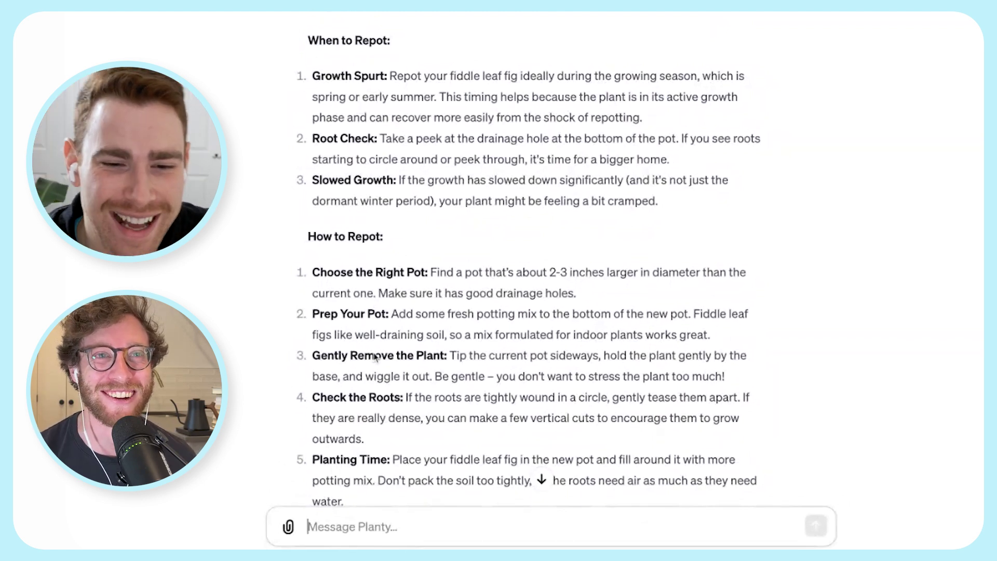
pyautogui.scroll(-2, 528, 266)
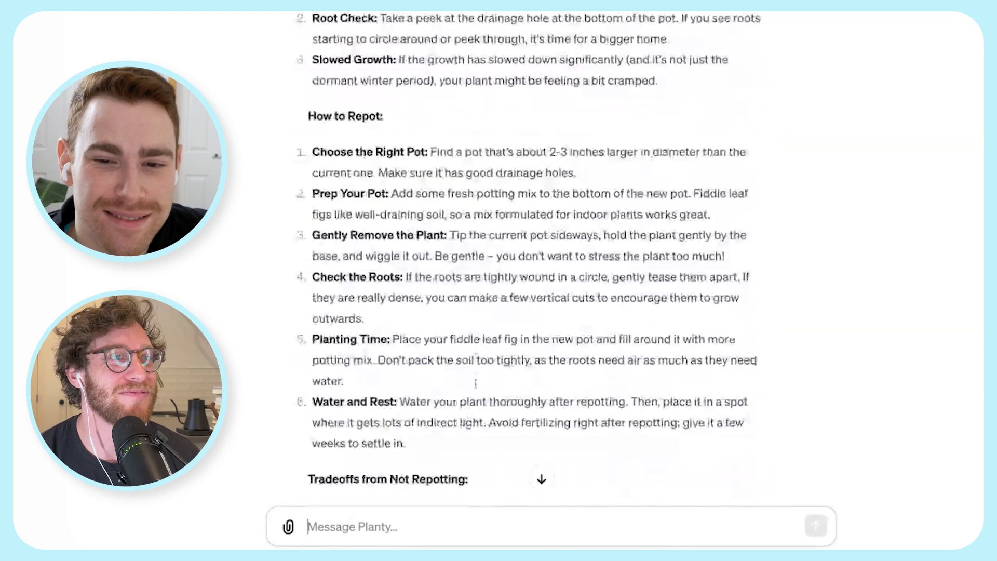
pyautogui.scroll(-2, 528, 266)
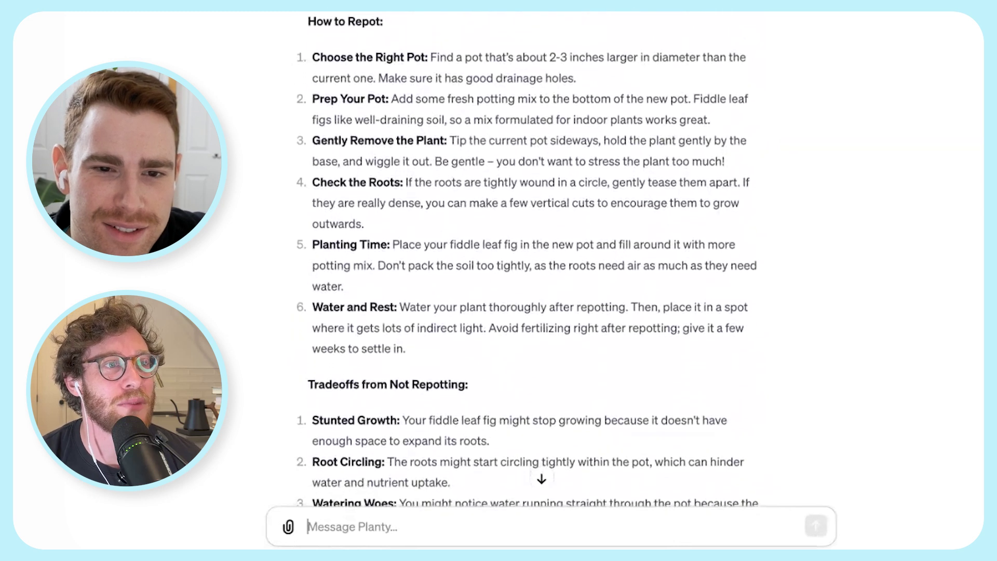
pyautogui.scroll(-1, 528, 266)
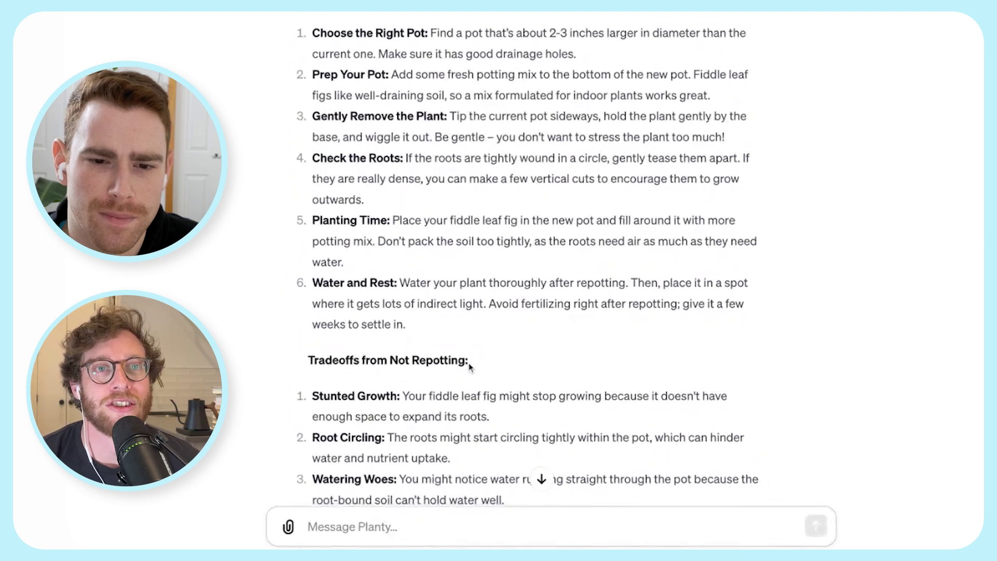
pyautogui.scroll(-1, 470, 367)
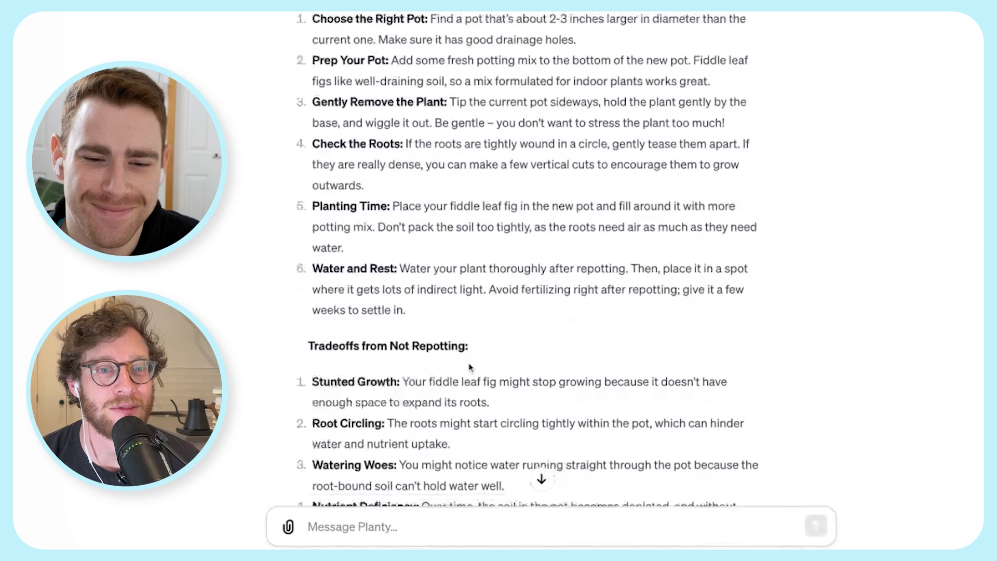
pyautogui.scroll(-5, 470, 367)
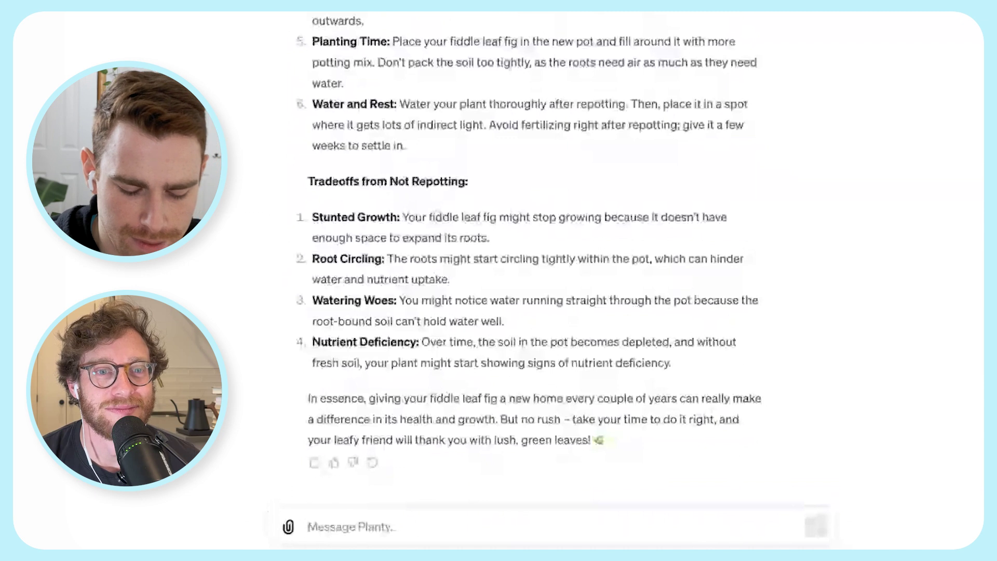
# - Draft a message to Planty reading "Are there services or ways I can get someone to do this for me"
pyautogui.click(362, 525)
pyautogui.write('Are there ser')
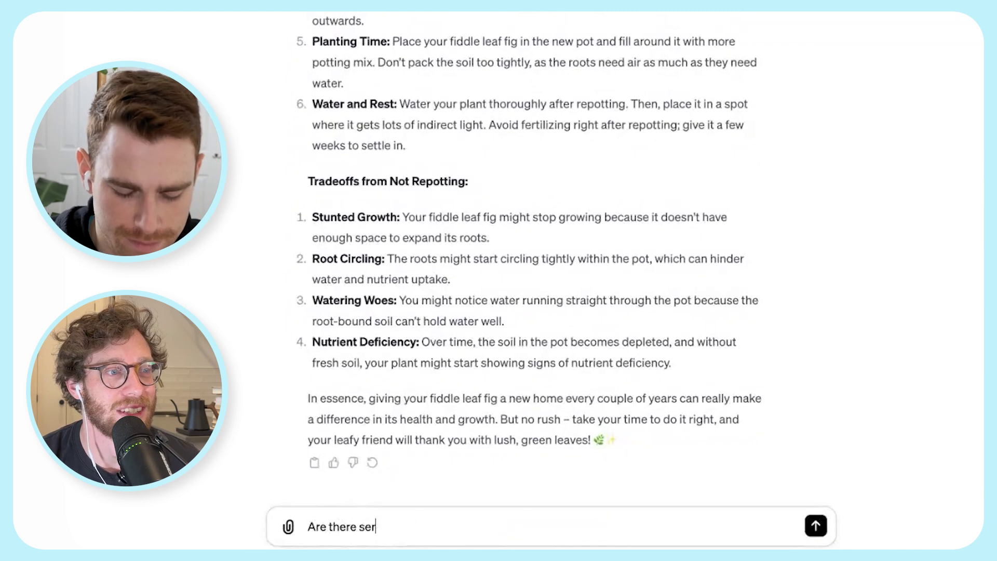
pyautogui.write('vice')
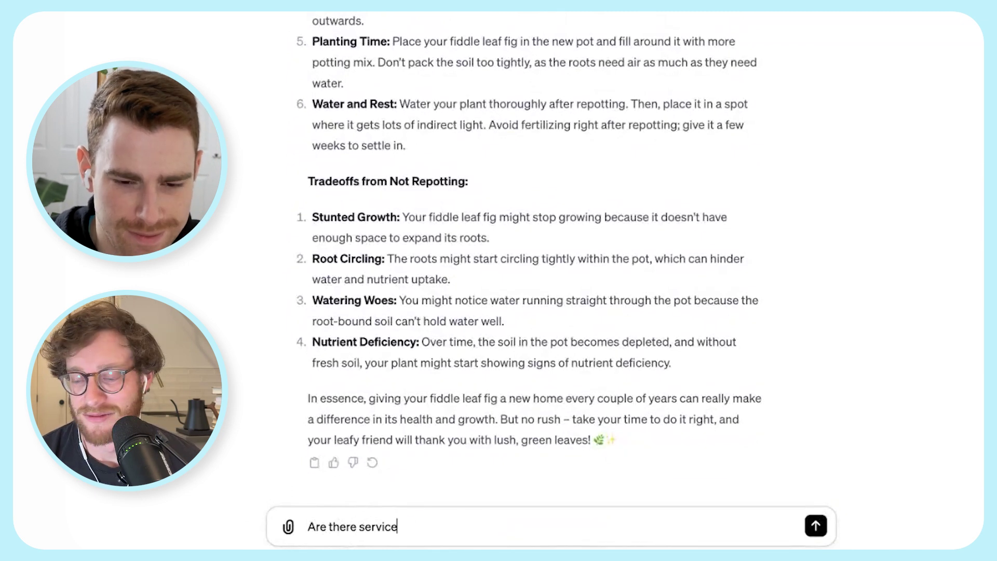
pyautogui.write('s or ways I can')
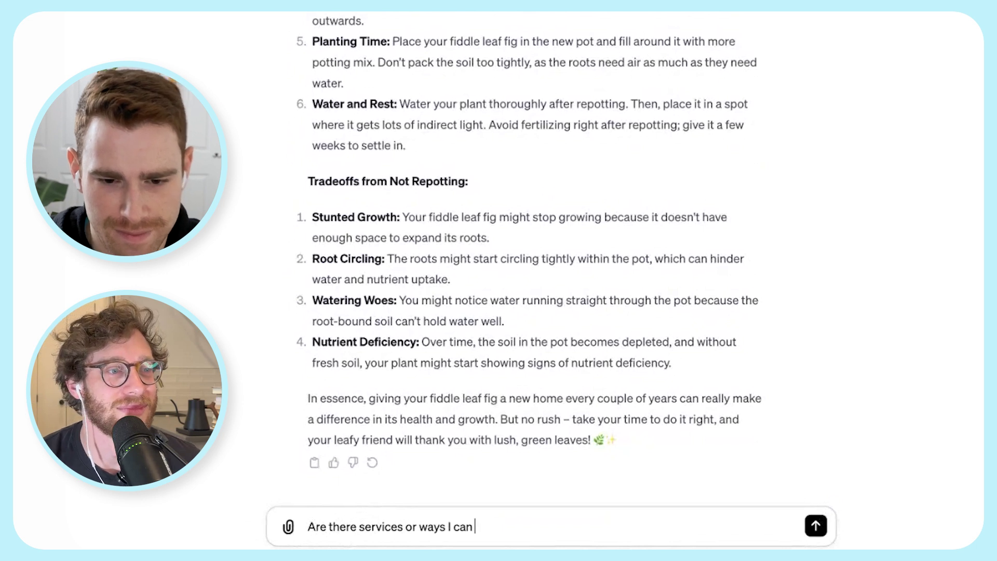
pyautogui.write(' get someone')
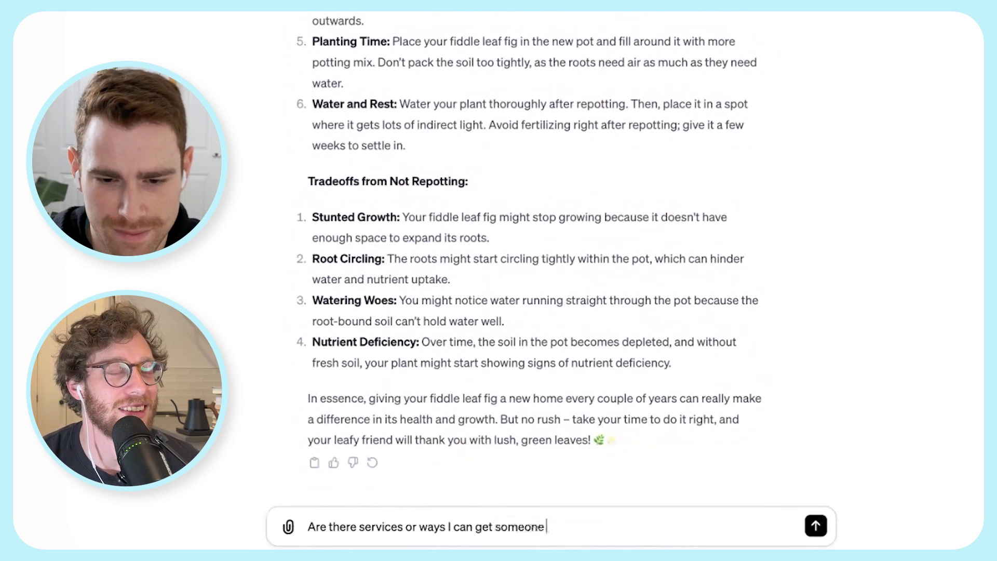
pyautogui.write(' to do this for me>?')
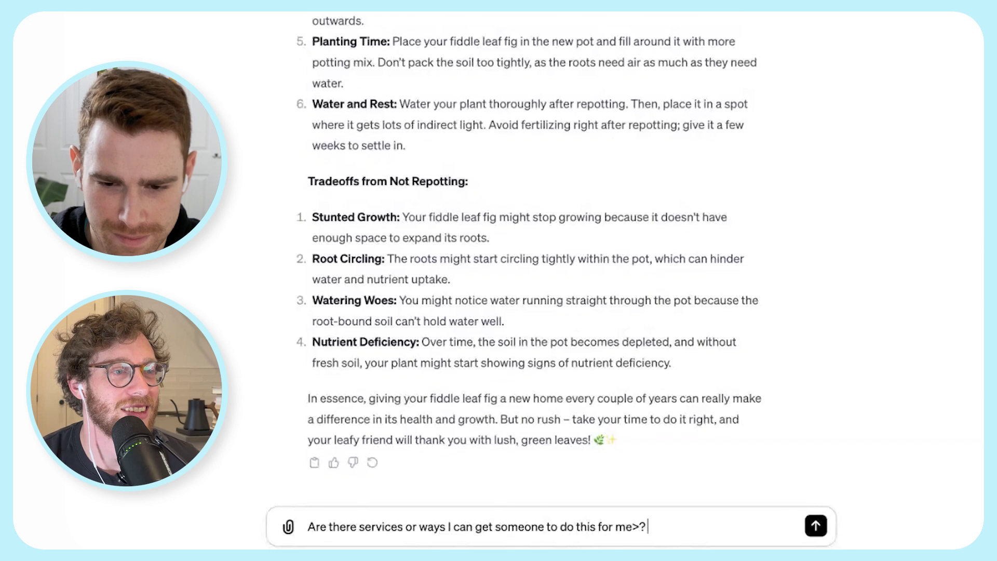
pyautogui.press('BackSpace')
pyautogui.press('BackSpace')
# - Finish the question by asking for any specific recommendations for someone in fort green in Brooklyn, and send the message
pyautogui.write('? Any s')
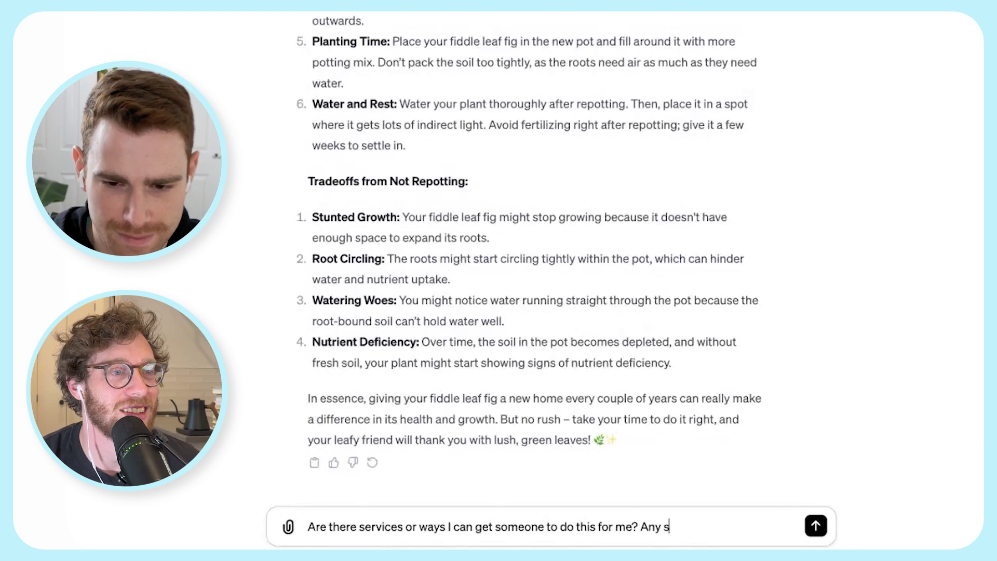
pyautogui.write('pecific recomm')
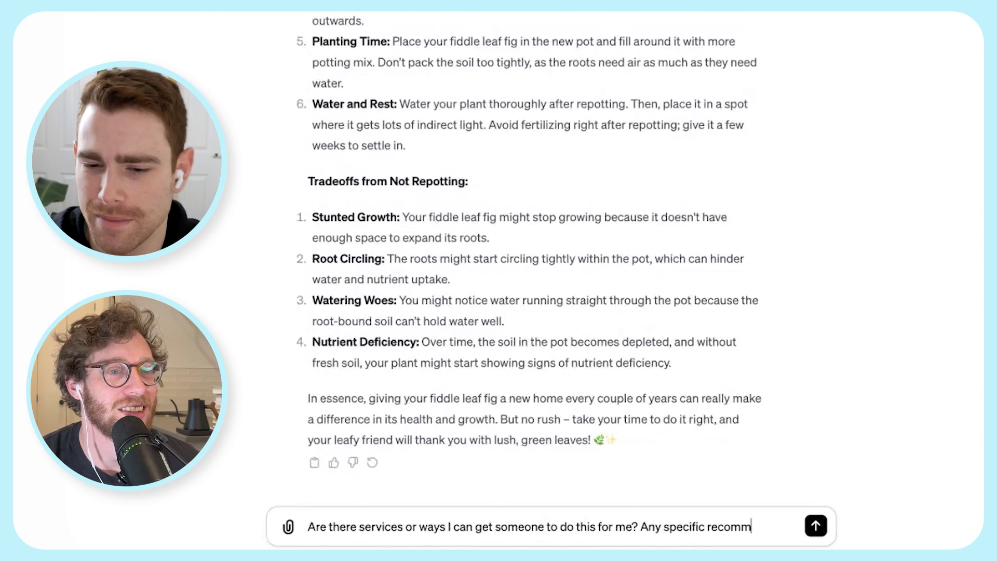
pyautogui.write('nedations')
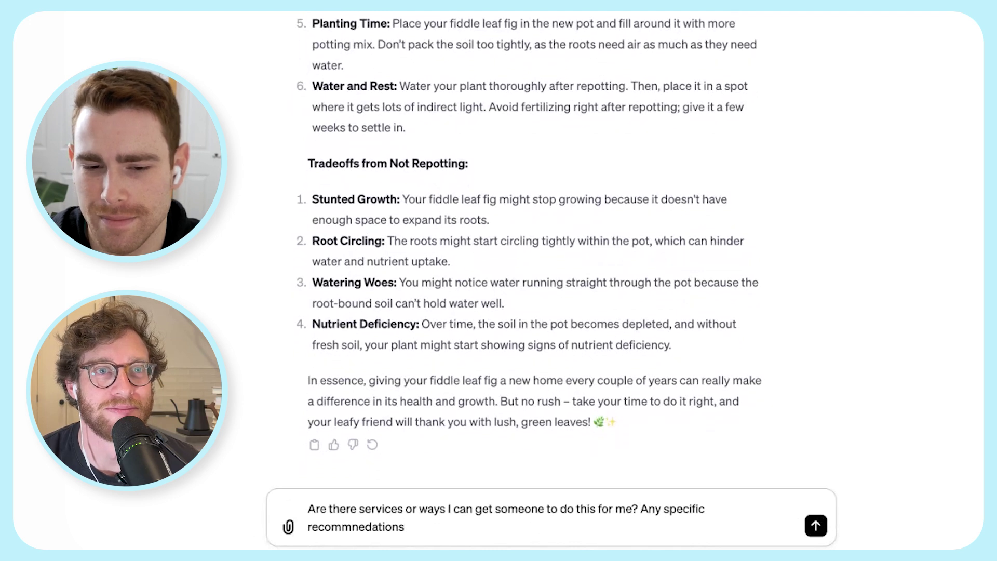
pyautogui.write(' for someon')
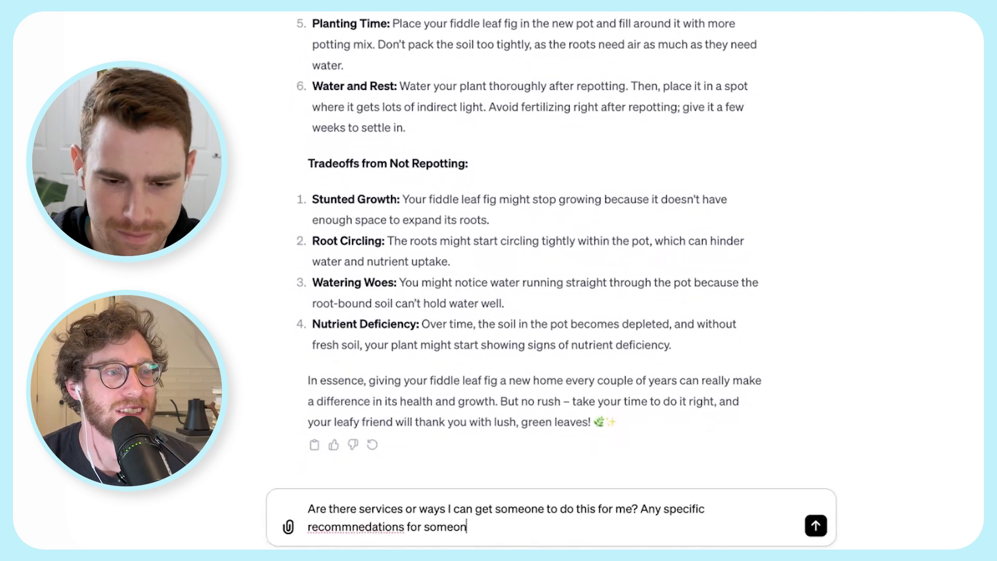
pyautogui.write('e in fo')
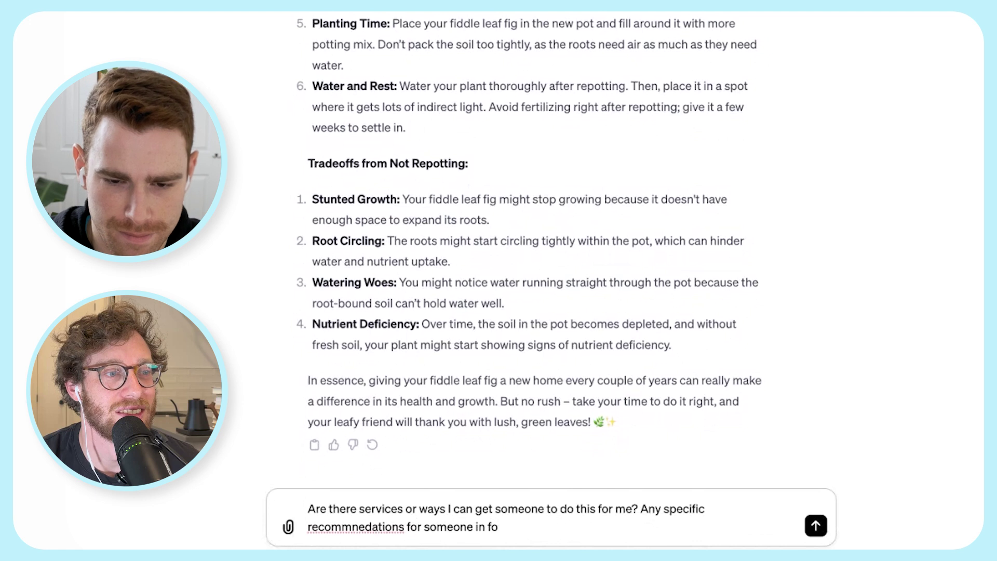
pyautogui.write('rt green in')
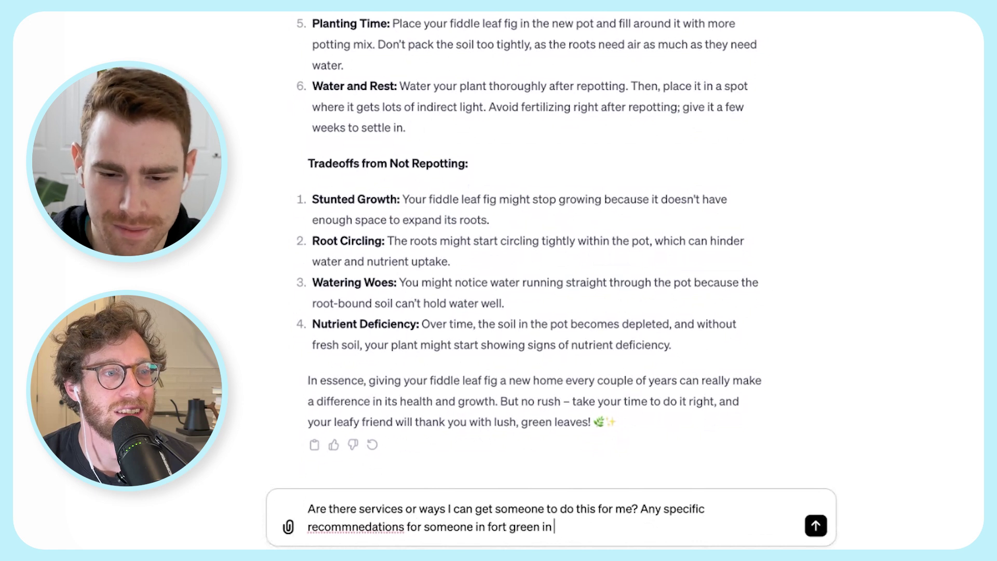
pyautogui.write(' Brooklyn?')
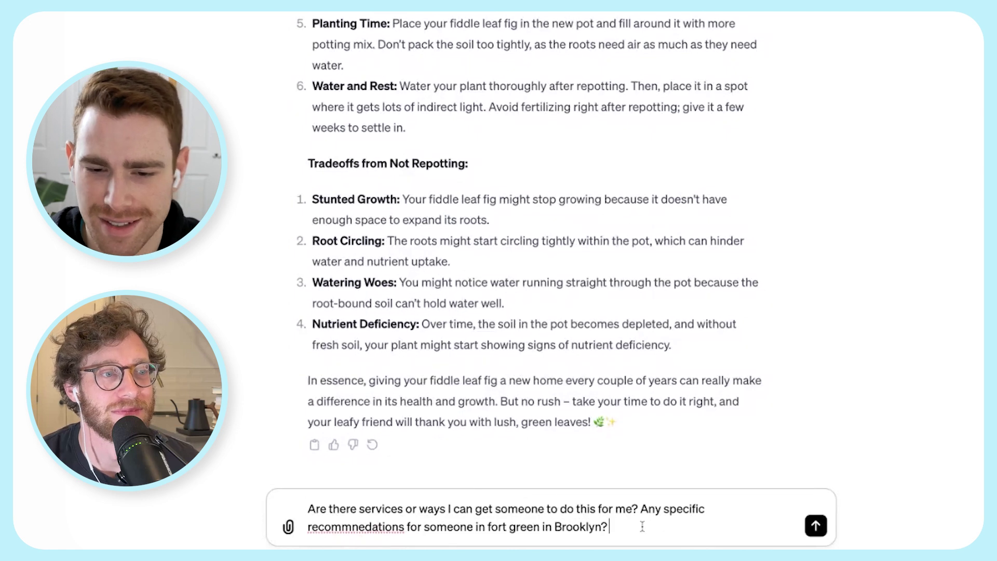
pyautogui.press('Return')
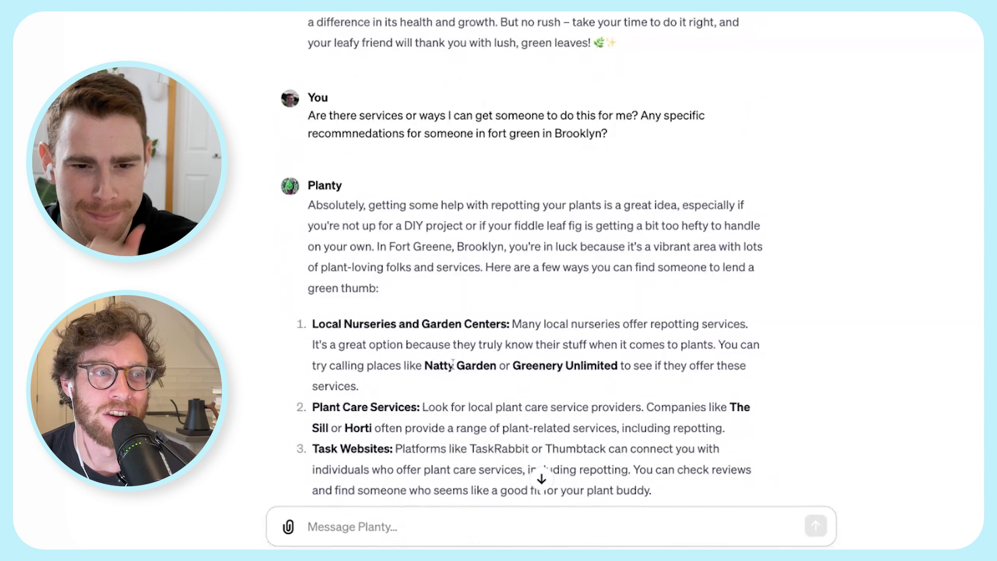
# - Read Planty's suggestions for hiring repotting help and highlight the nursery name "Natty Garden"
pyautogui.scroll(-3, 441, 363)
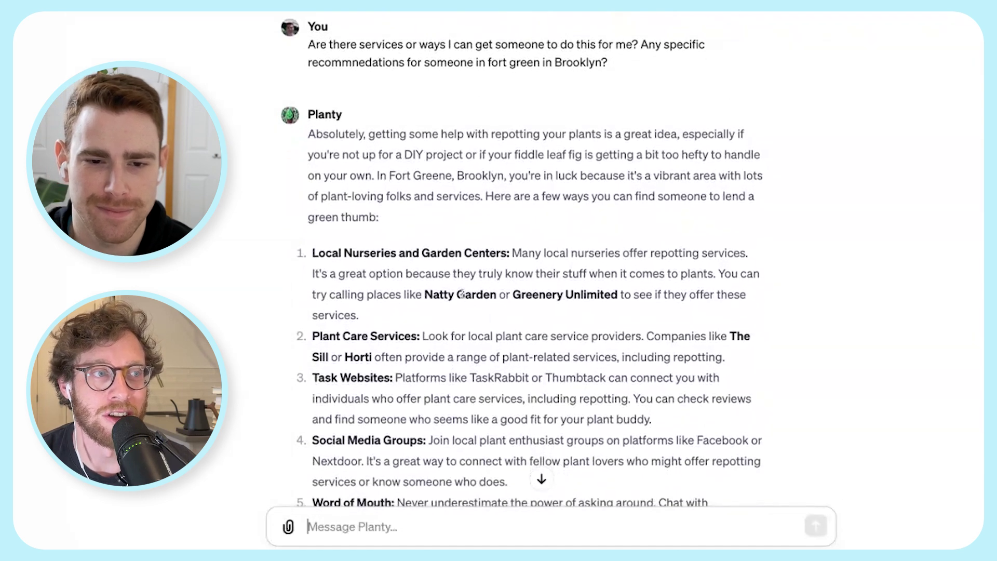
pyautogui.scroll(-3, 462, 294)
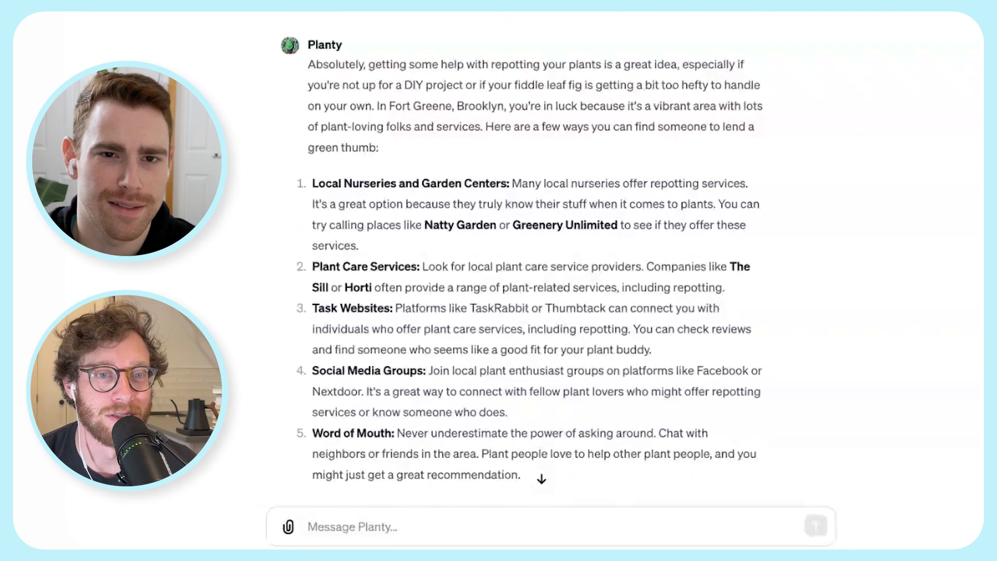
pyautogui.moveTo(426, 224); pyautogui.dragTo(496, 224)
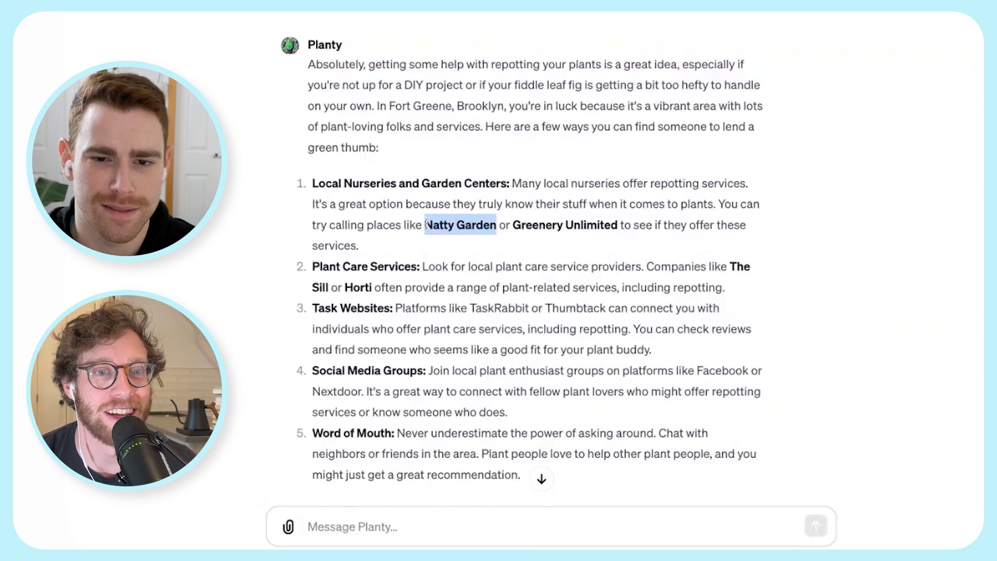
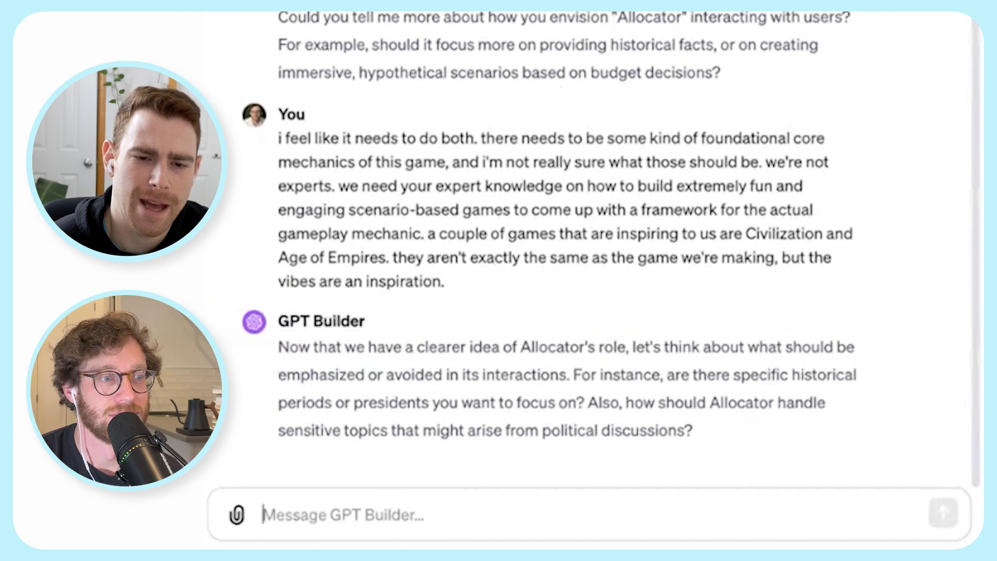
# - Start a reply to GPT Builder reading "i think we want to keep as wide an audience as possible"
pyautogui.write('i think we ')
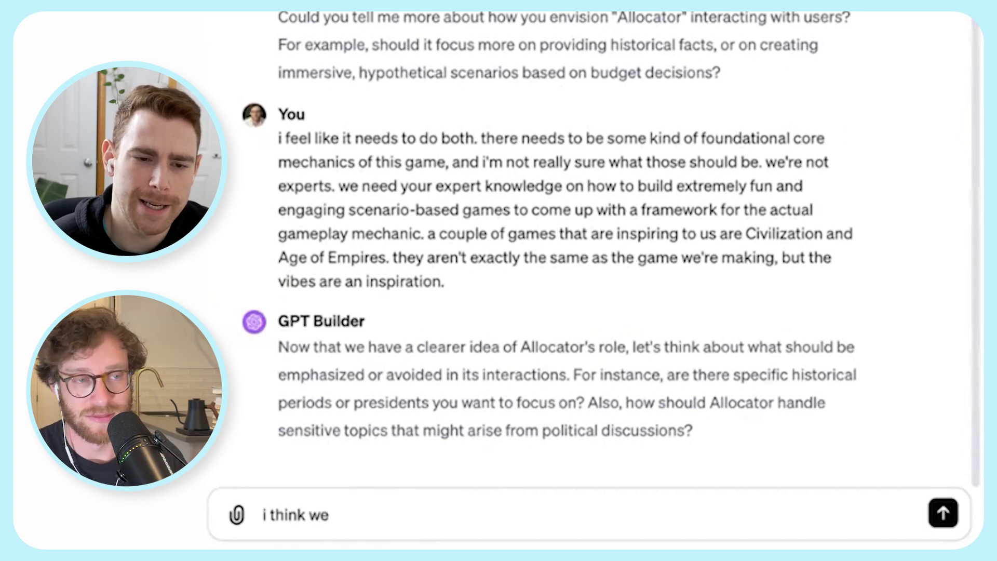
pyautogui.write('want to ')
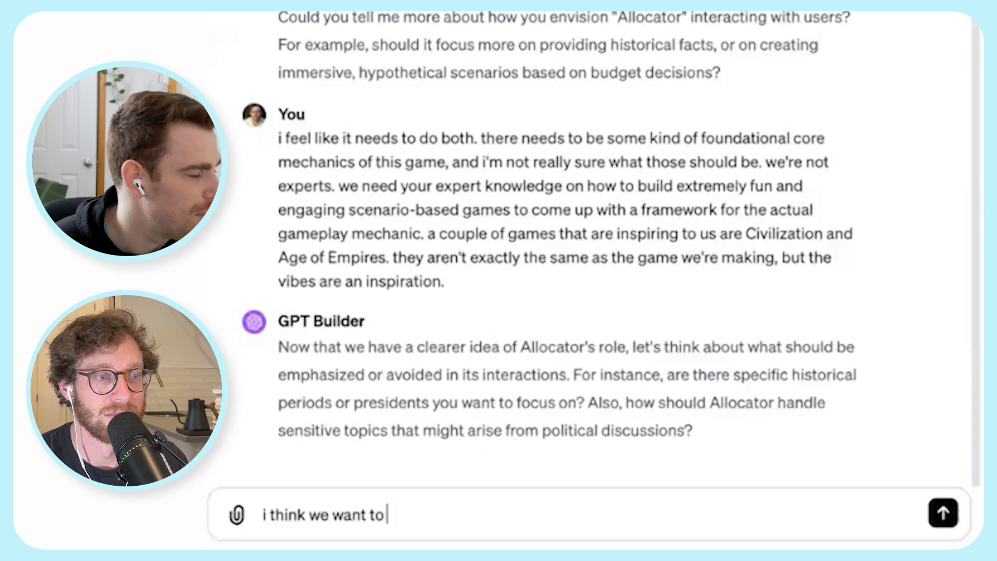
pyautogui.write('keep as wide an audience as')
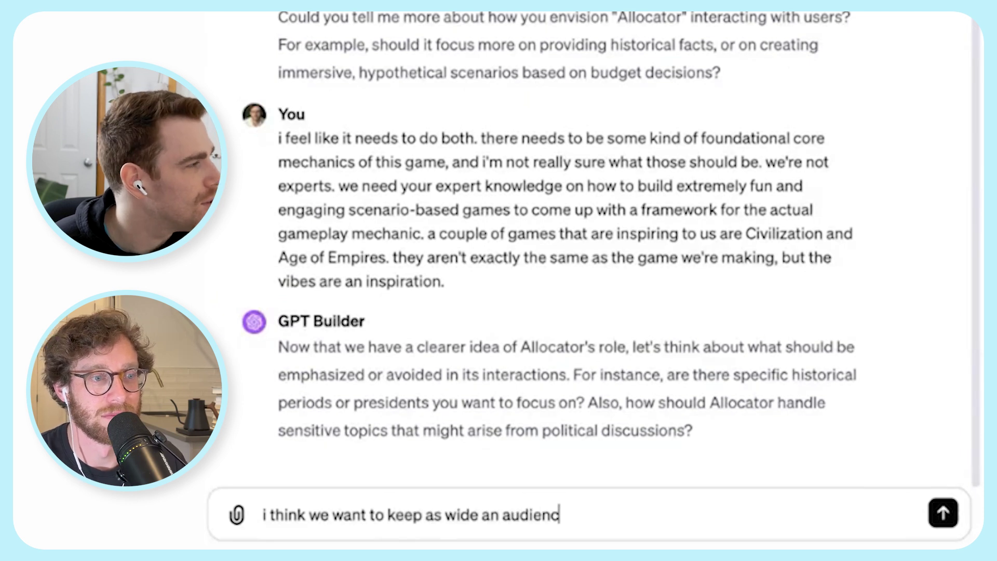
pyautogui.write(' possible')
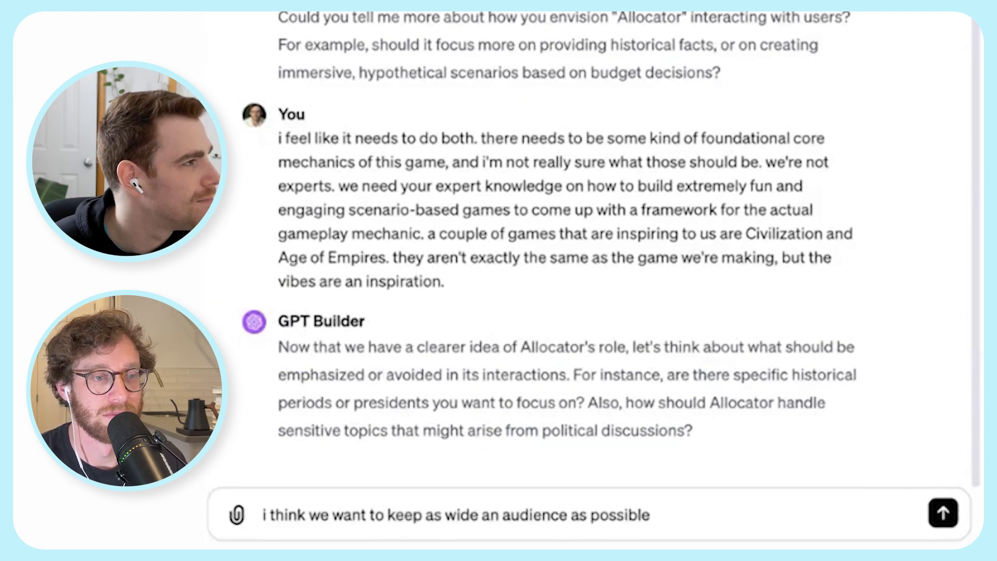
# - Continue the reply with "so maybe keeping the topics PG so that everybody can play this game."
pyautogui.write(' so maybe saying')
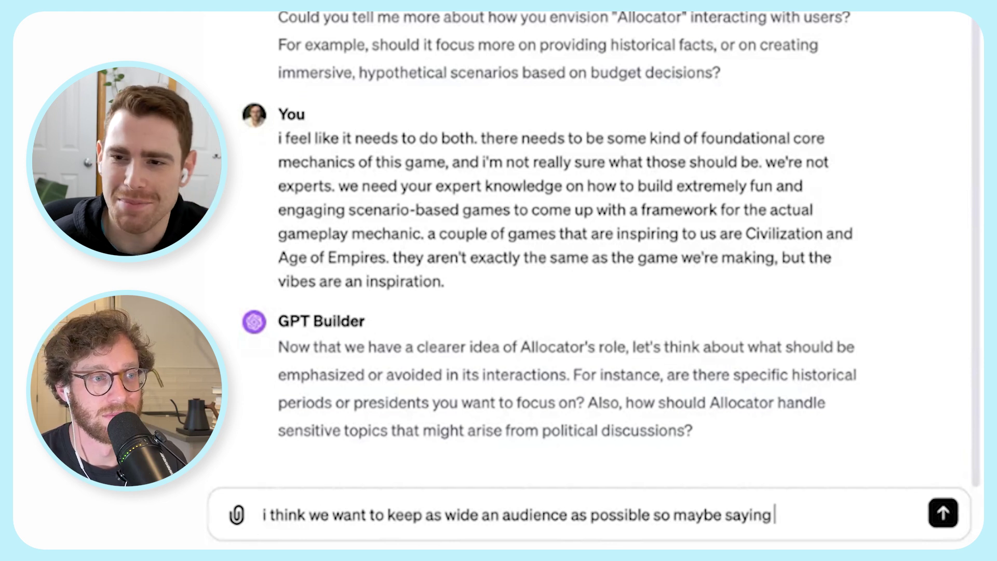
pyautogui.press('BackSpace')
pyautogui.press('BackSpace')
pyautogui.press('BackSpace')
pyautogui.press('BackSpace')
pyautogui.press('BackSpace')
pyautogui.press('BackSpace')
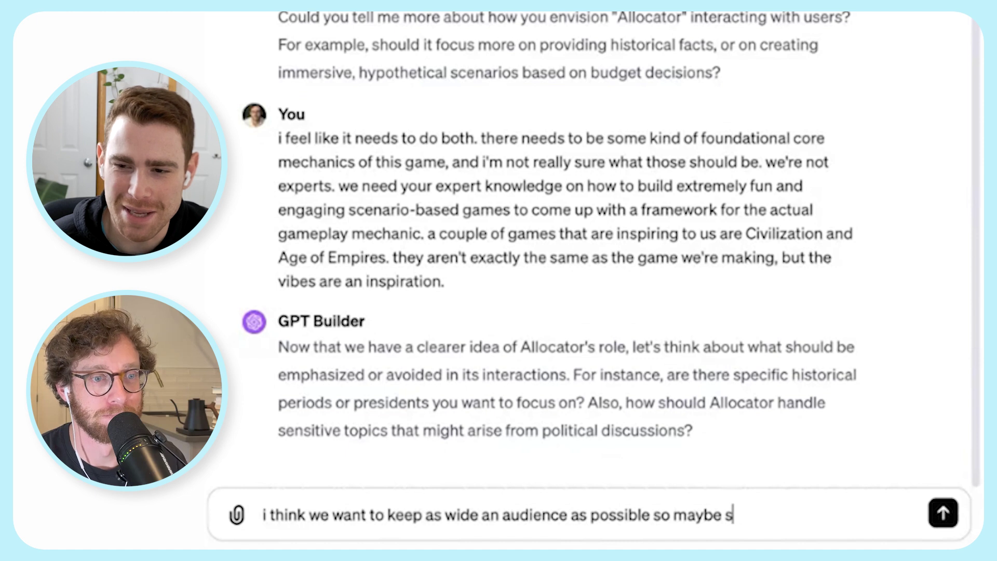
pyautogui.write('keeping the topics PG')
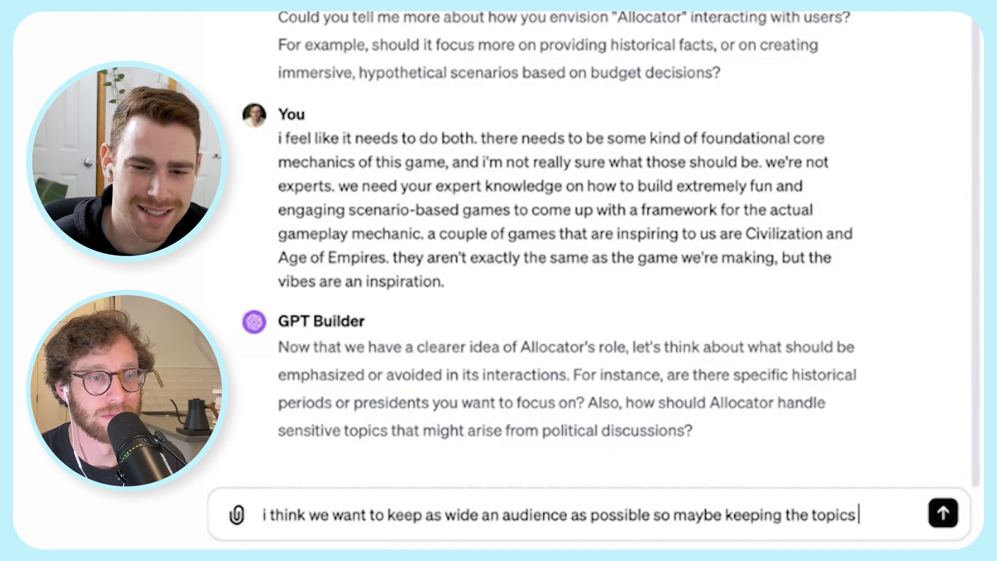
pyautogui.write(' so that ')
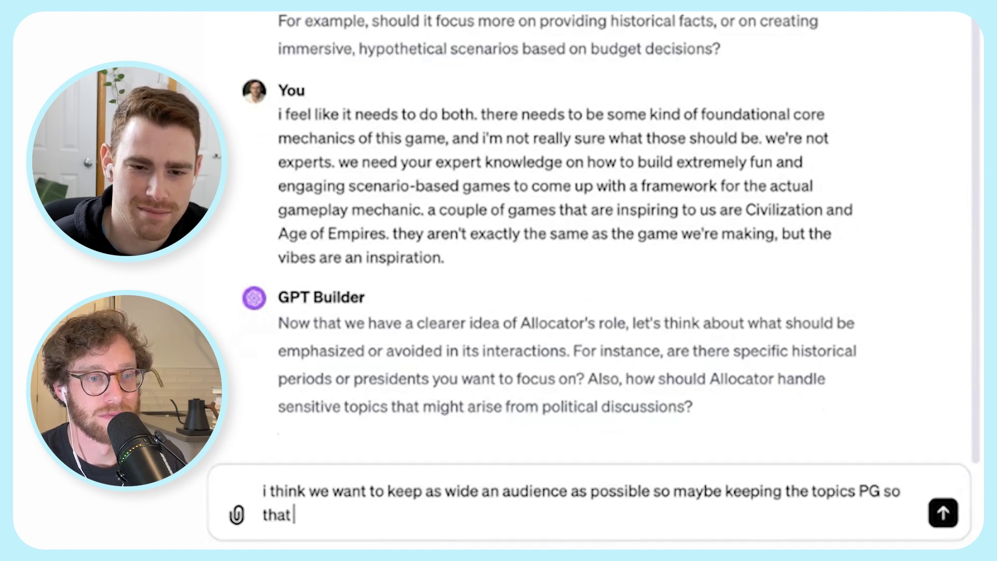
pyautogui.write('everybody can play')
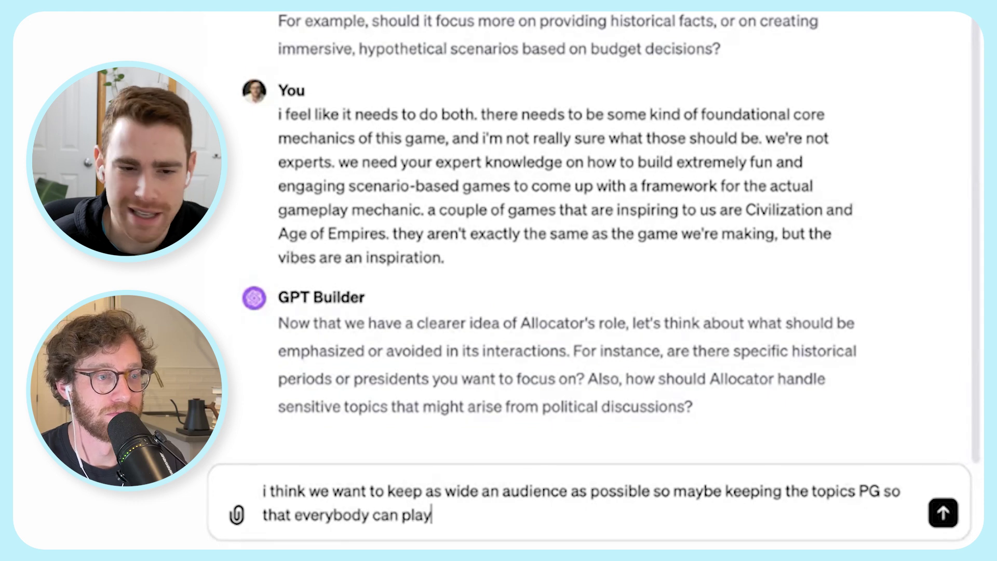
pyautogui.write(' this game.')
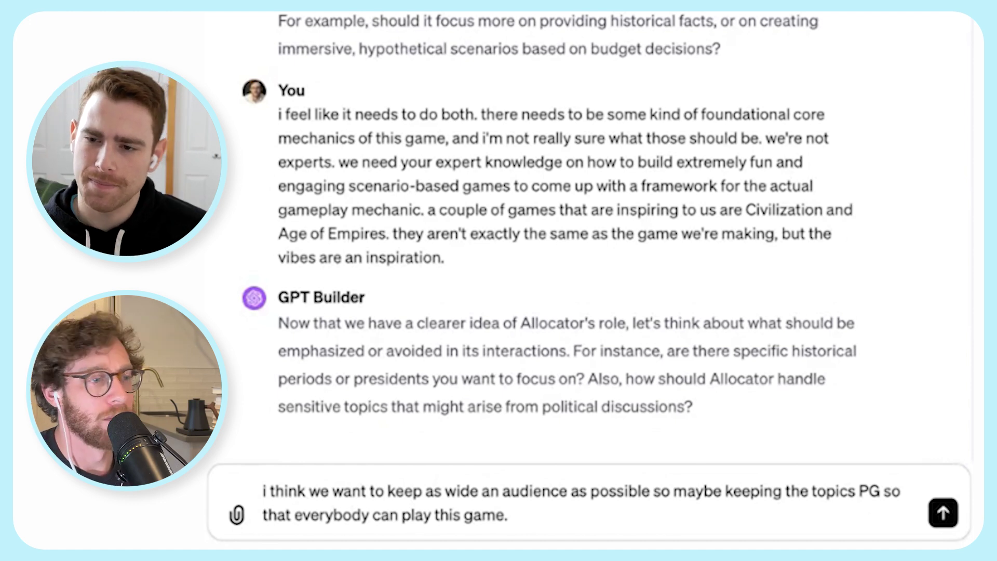
# - Continue the reply with "the time period around the moon landing would be fun to focus on."
pyautogui.write('the time period')
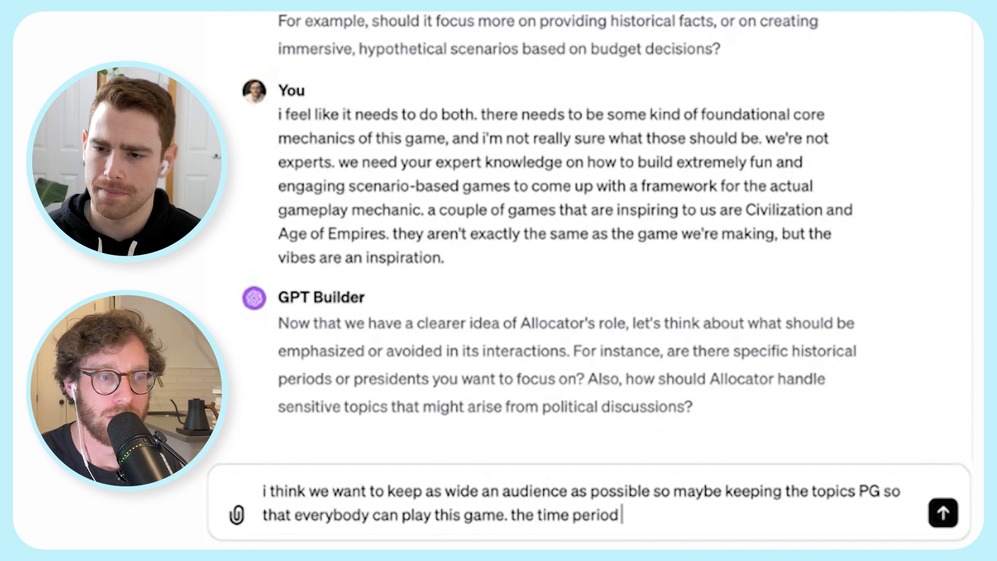
pyautogui.write(' around the m')
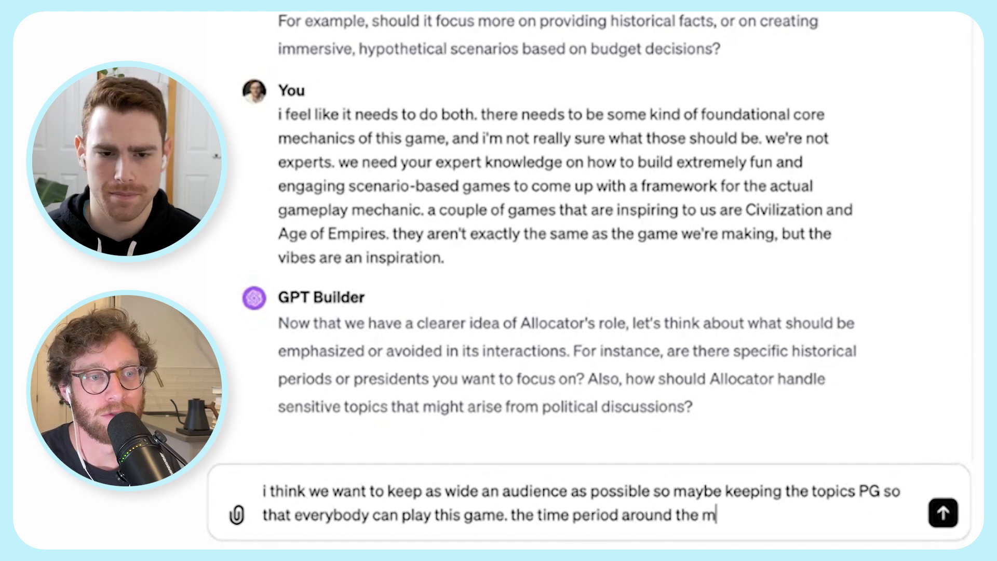
pyautogui.write('oon landing is')
pyautogui.press('BackSpace')
pyautogui.press('BackSpace')
pyautogui.write('wo')
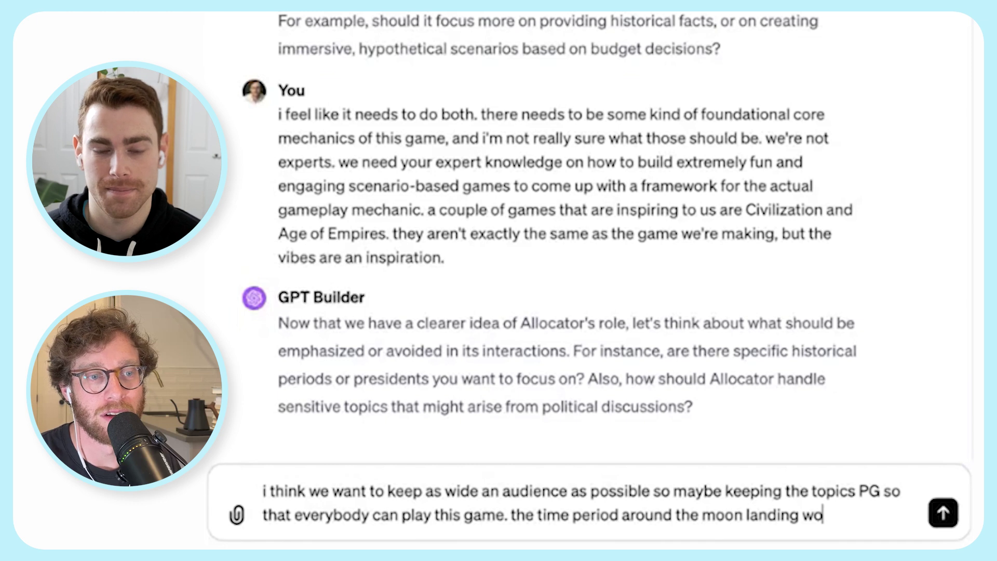
pyautogui.write('uld be fun to focus on.')
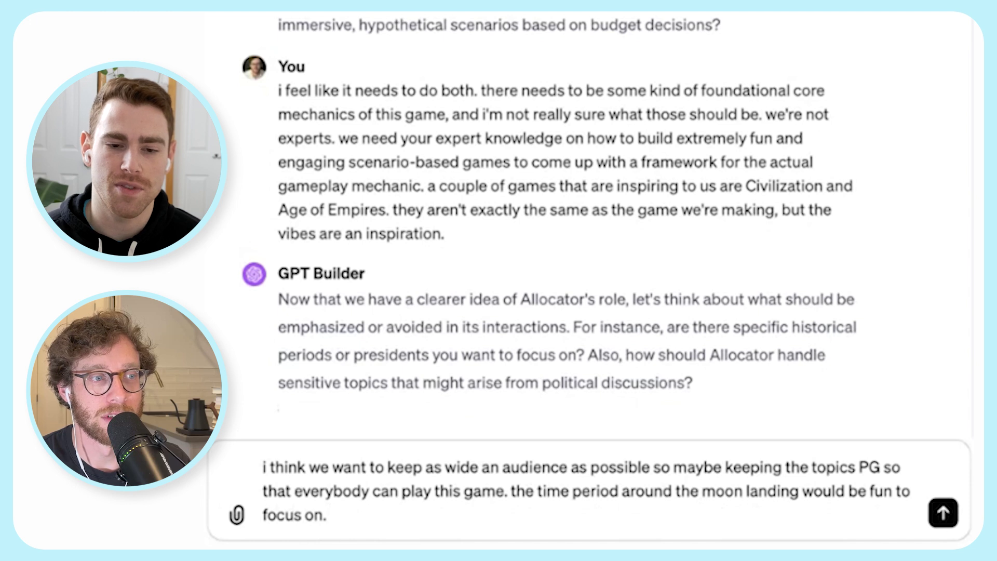
# - Continue the reply with "but we want the time peridos to be in the custom starter prompts rather than"
pyautogui.moveTo(330, 514); pyautogui.dragTo(516, 491)
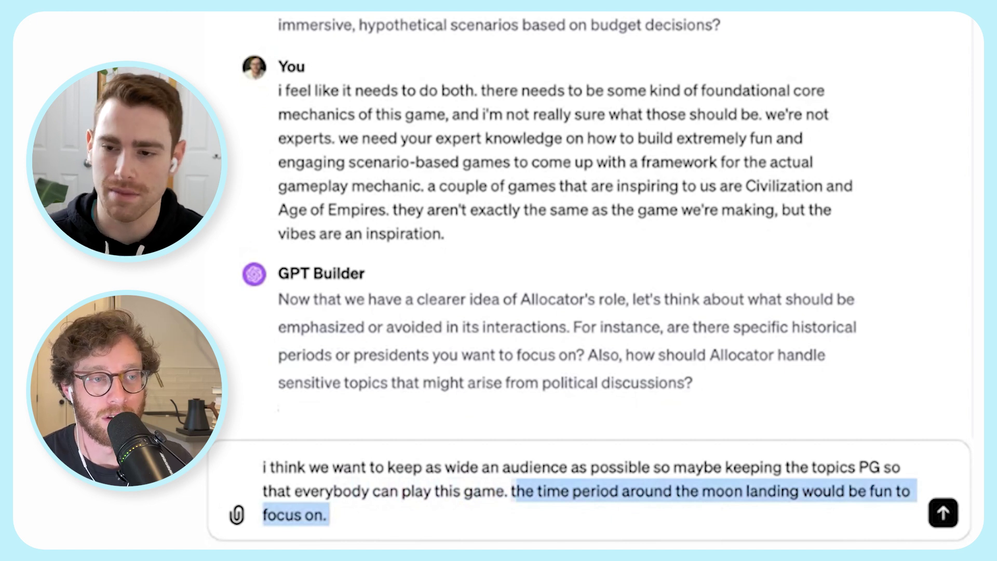
pyautogui.moveTo(516, 491); pyautogui.dragTo(512, 491)
pyautogui.press('Right')
pyautogui.write('but we want ')
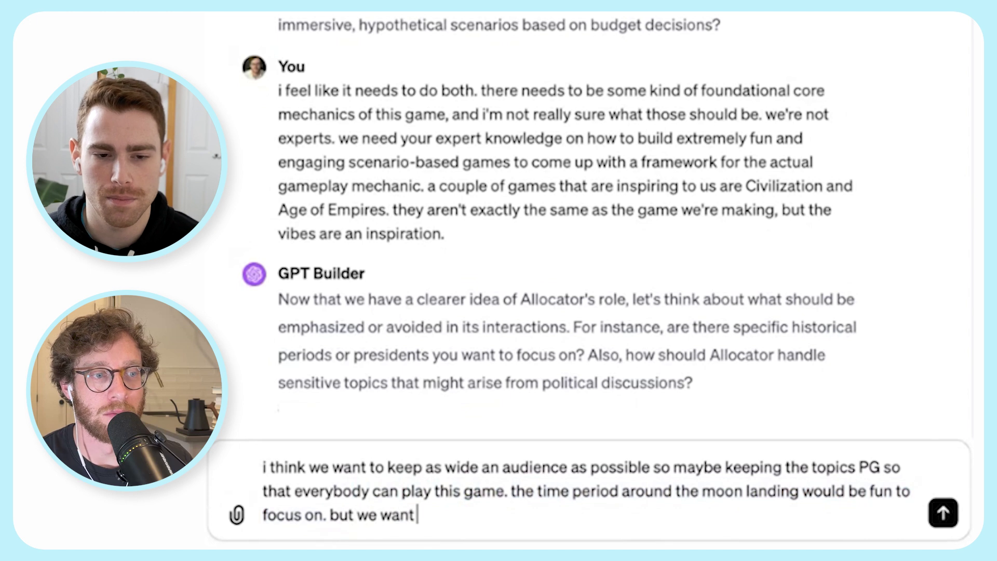
pyautogui.write('the time peridos to be t')
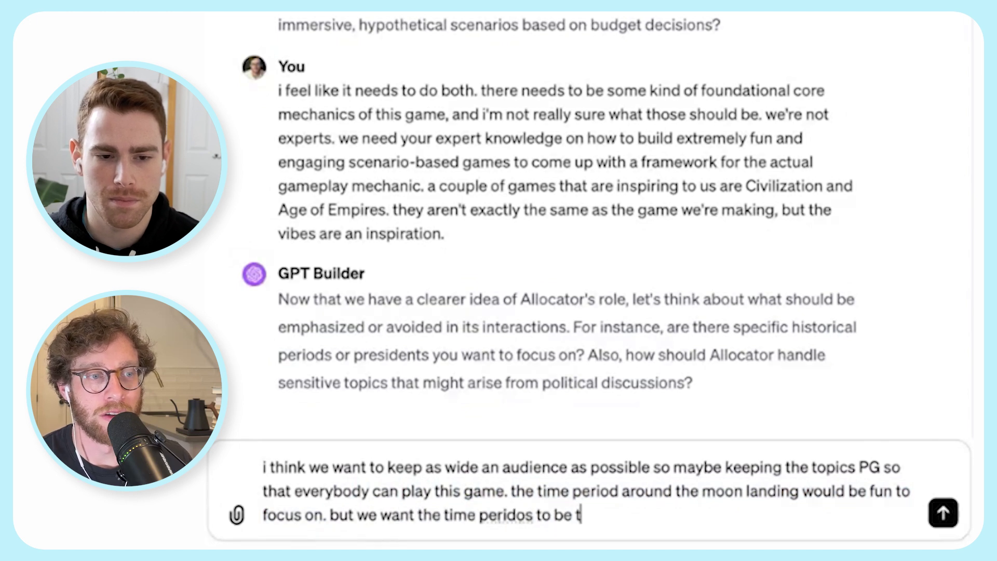
pyautogui.write('he custom start')
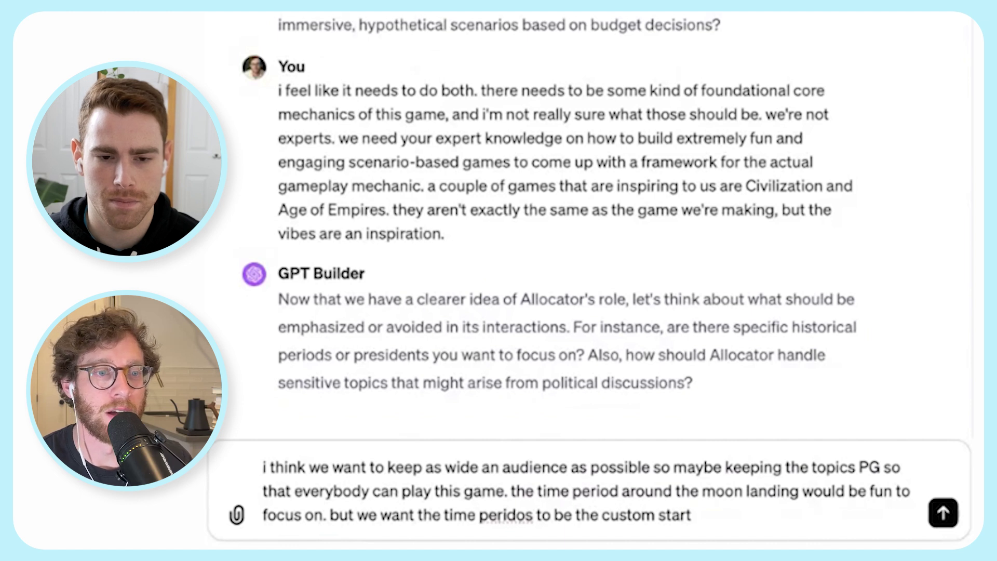
pyautogui.press('BackSpace')
pyautogui.press('BackSpace')
pyautogui.press('BackSpace')
pyautogui.press('BackSpace')
pyautogui.press('BackSpace')
pyautogui.press('BackSpace')
pyautogui.press('BackSpace')
pyautogui.press('BackSpace')
pyautogui.press('BackSpace')
pyautogui.press('BackSpace')
pyautogui.press('BackSpace')
pyautogui.press('BackSpace')
pyautogui.press('BackSpace')
pyautogui.press('BackSpace')
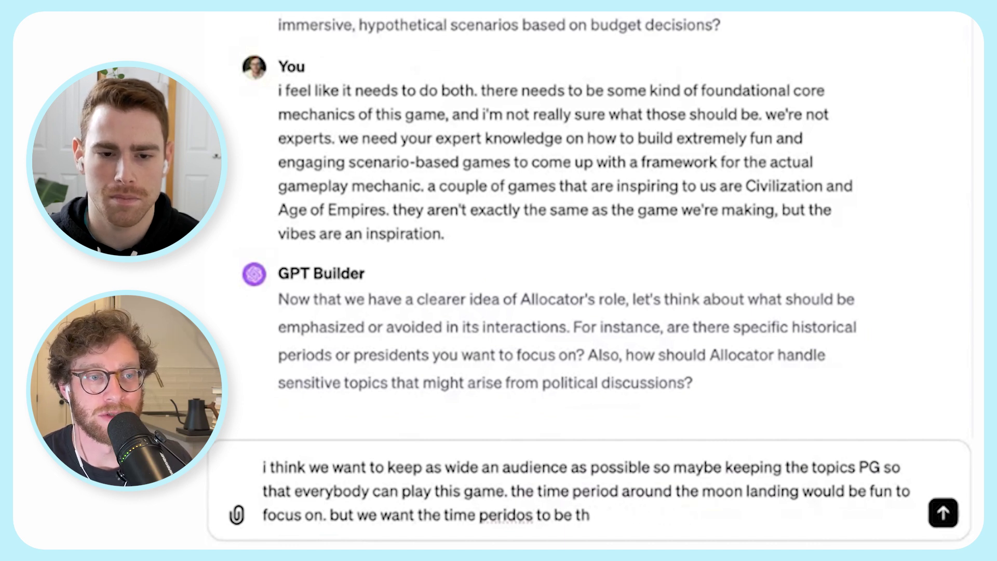
pyautogui.press('BackSpace')
pyautogui.press('BackSpace')
pyautogui.write('in the custom start')
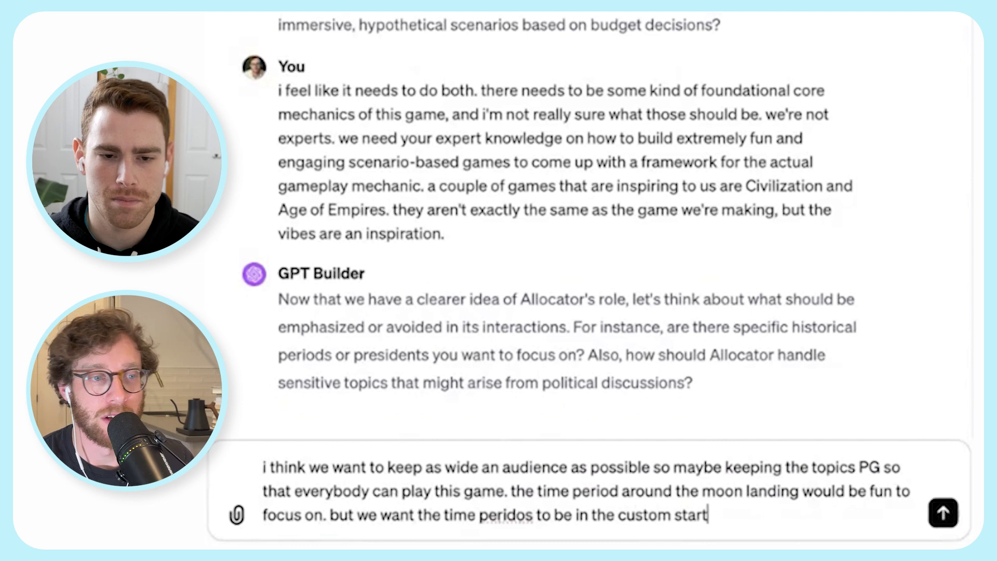
pyautogui.write('er prompts rather th')
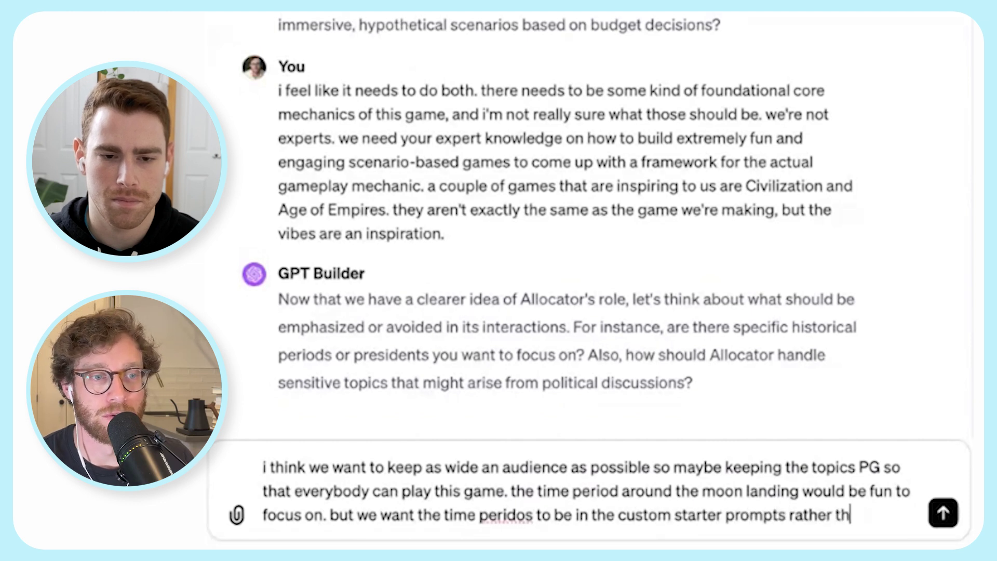
# - Finish the reply with "limiting you to any particular time period in general." and send it to GPT Builder
pyautogui.write('an limiting yo')
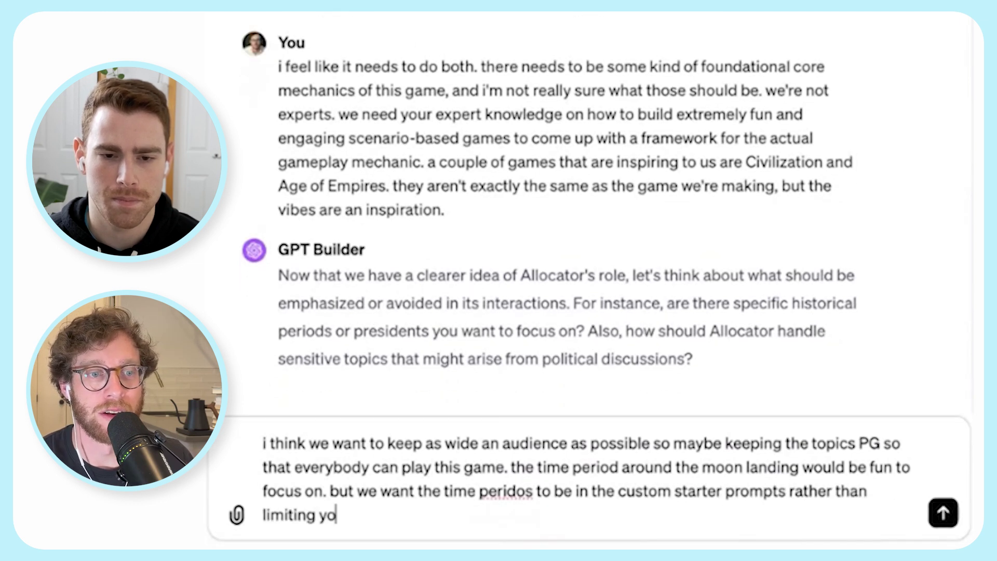
pyautogui.write('u to any particula')
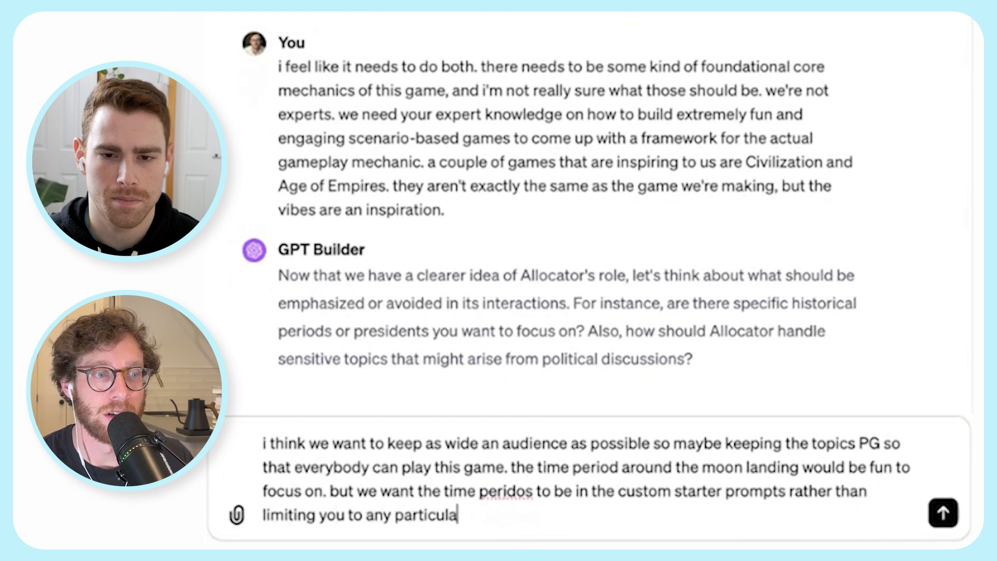
pyautogui.write('r time per')
pyautogui.press('BackSpace')
pyautogui.press('BackSpace')
pyautogui.press('BackSpace')
pyautogui.write('per')
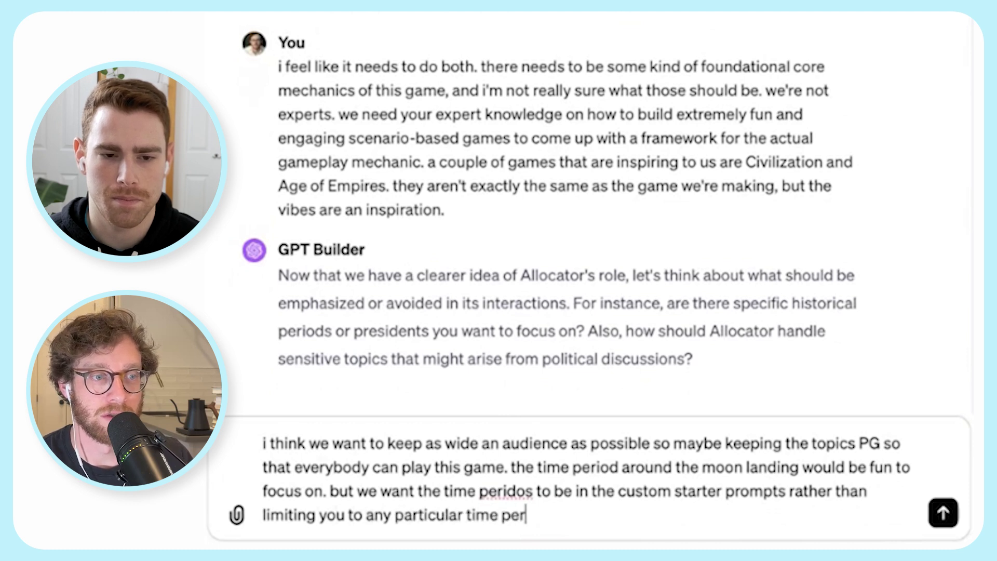
pyautogui.write('iod in general.')
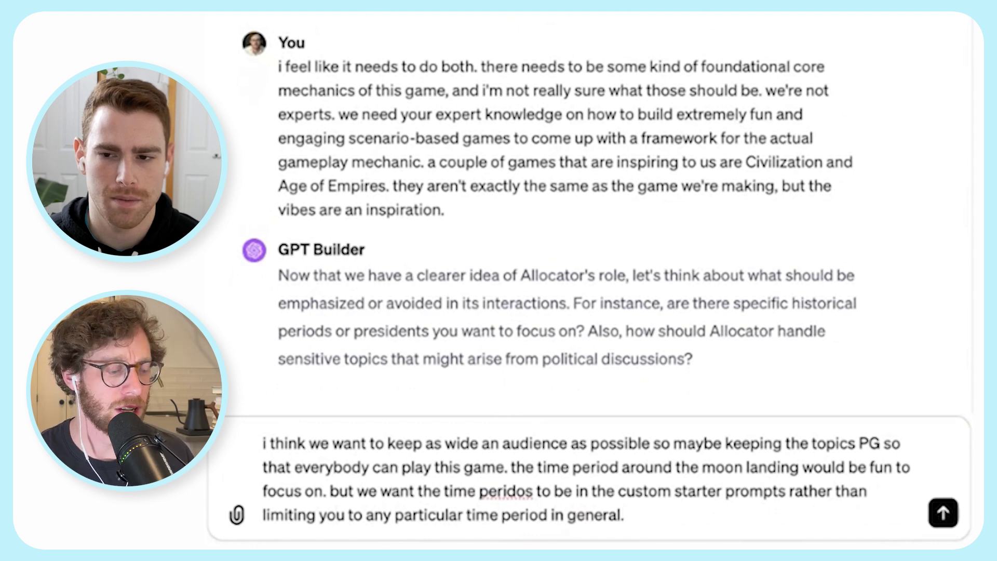
pyautogui.press('Return')
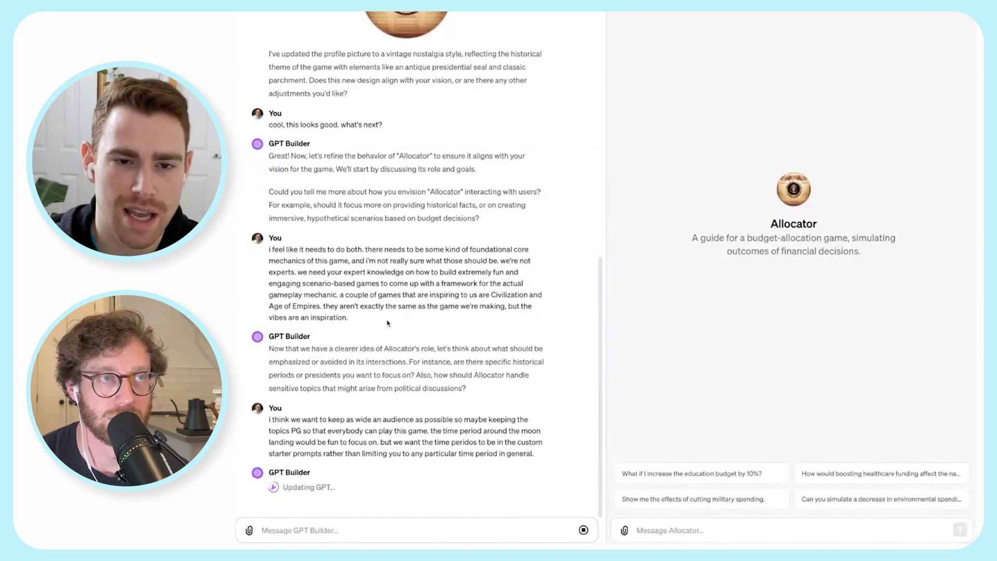
# - Highlight the earlier message asking for a gameplay framework inspired by Civilization and Age of Empires, and clear the highlight
pyautogui.moveTo(387, 323); pyautogui.dragTo(268, 249)
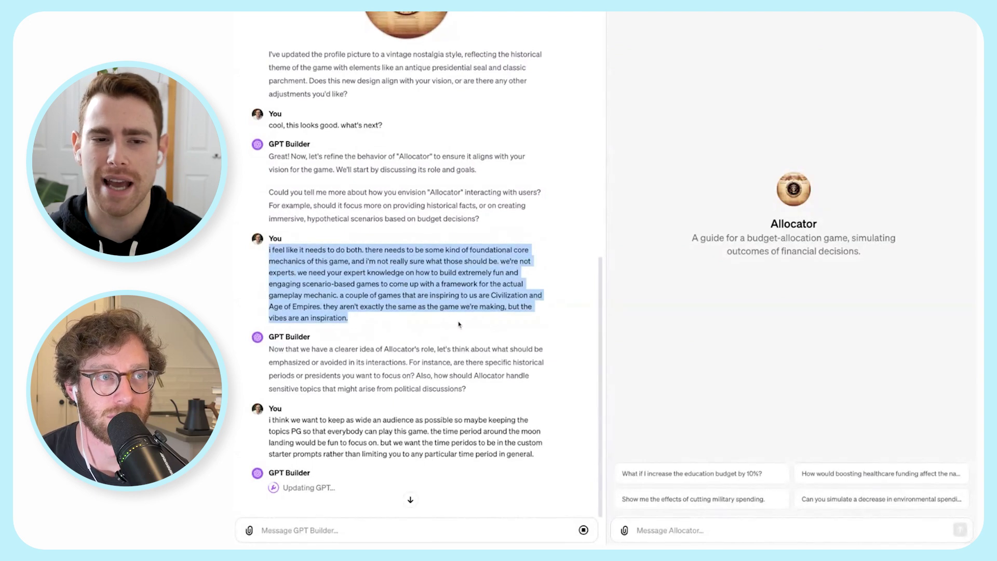
pyautogui.click(458, 324)
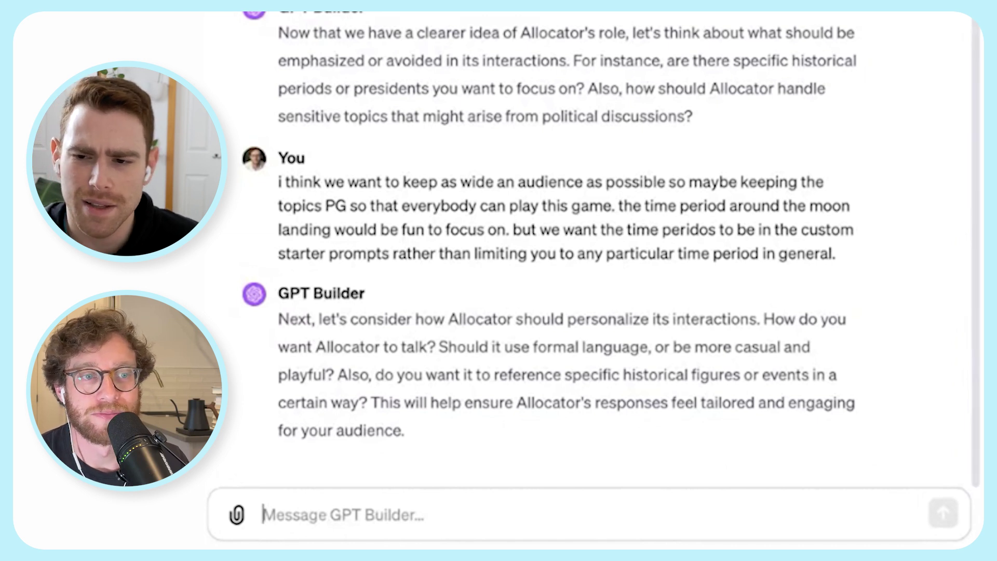
# - Start a new reply to GPT Builder reading "i feel like an informative and helpful narrator would be helpful"
pyautogui.write('i feel like ')
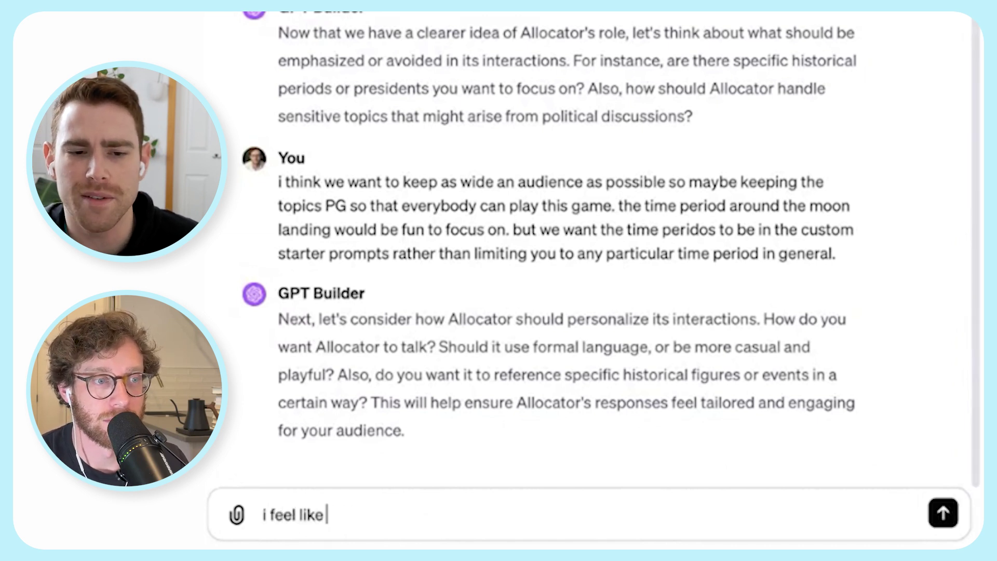
pyautogui.write('an informative and ')
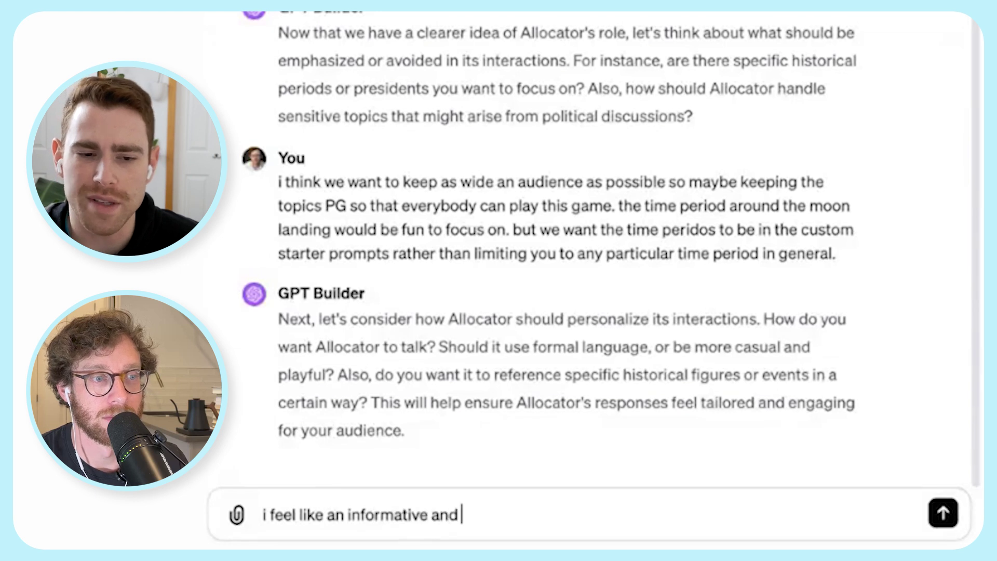
pyautogui.write('helpful narrator')
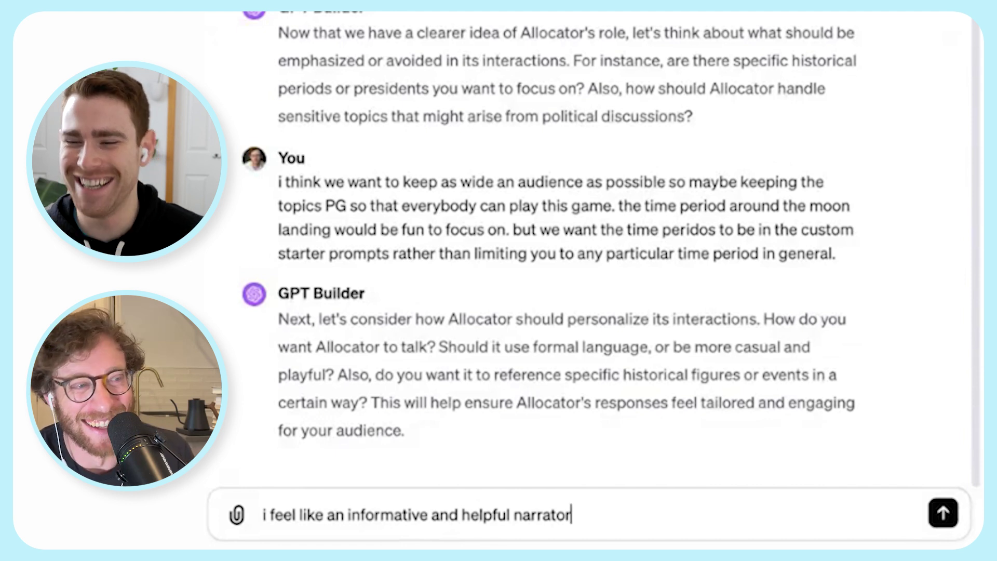
pyautogui.write('would be helpful')
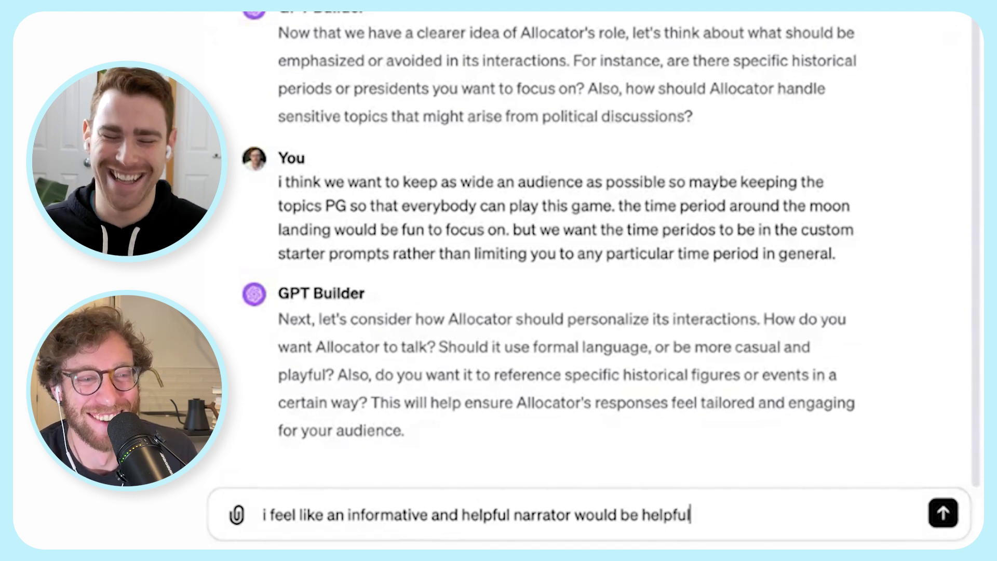
# - Continue the reply with ", sort of like Nicolas Cage in National Treasure, would be good. thank you."
pyautogui.write(', sort of like Nico')
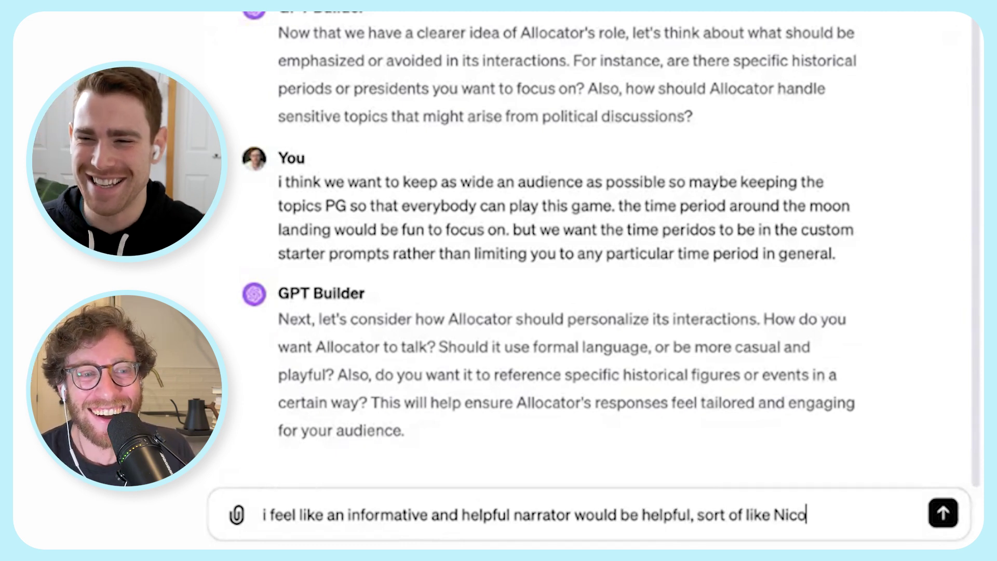
pyautogui.write('las Cage in National')
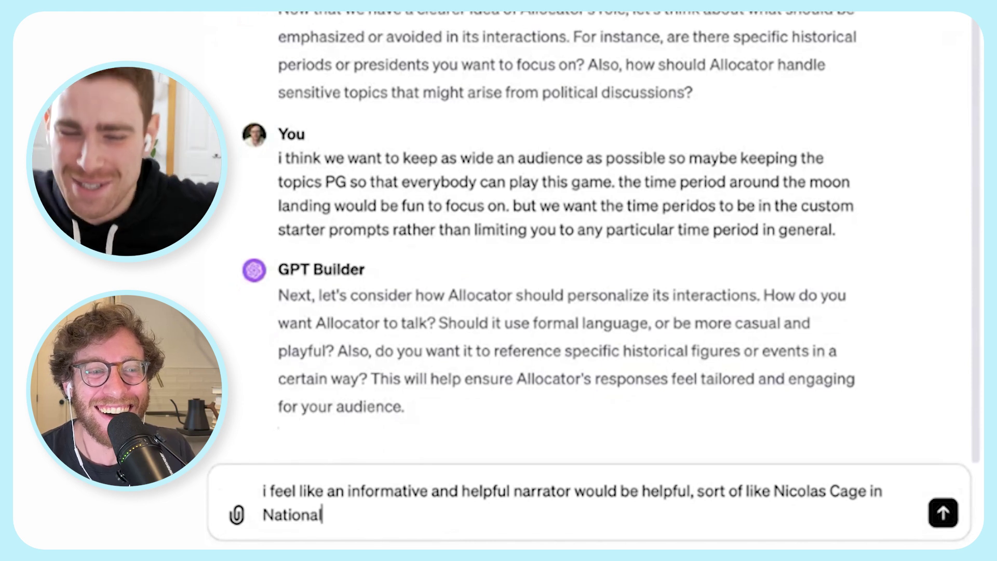
pyautogui.write(' Treasure, would')
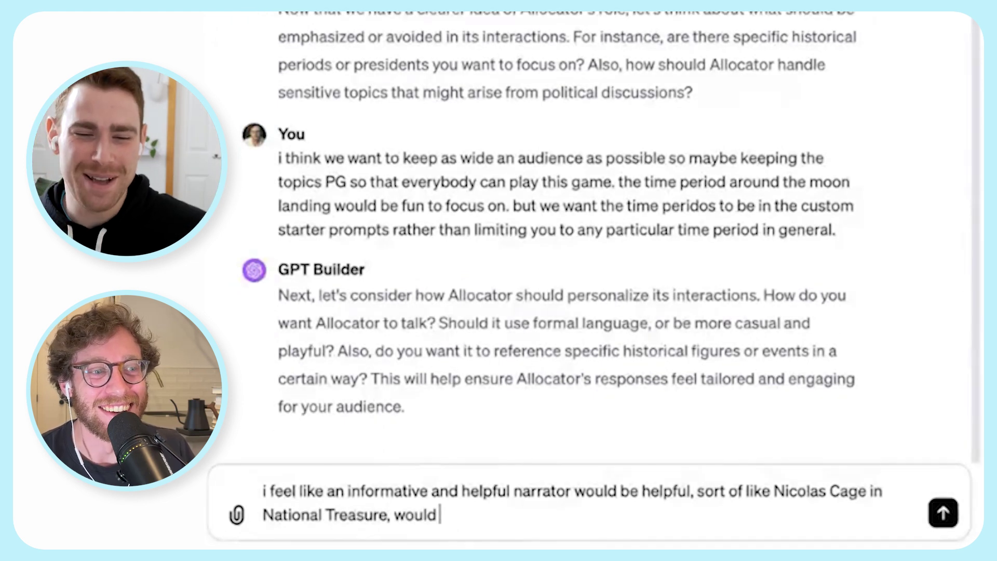
pyautogui.write(' be good. thank you.')
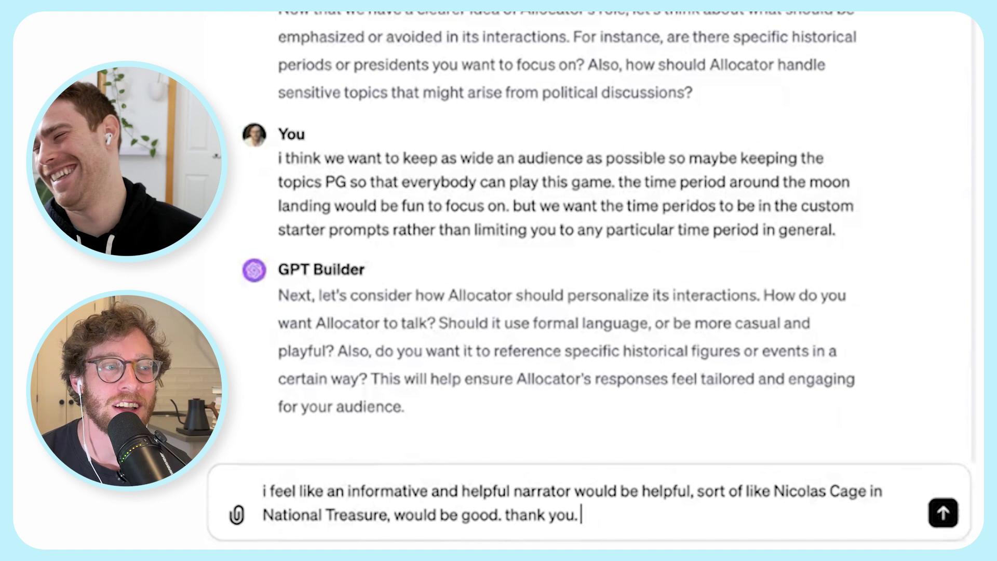
# - Finish the reply with "(to be clear, not like Nicolas Cage in Leaving Las Vegas, that's a bummer)" and send it
pyautogui.write('(to')
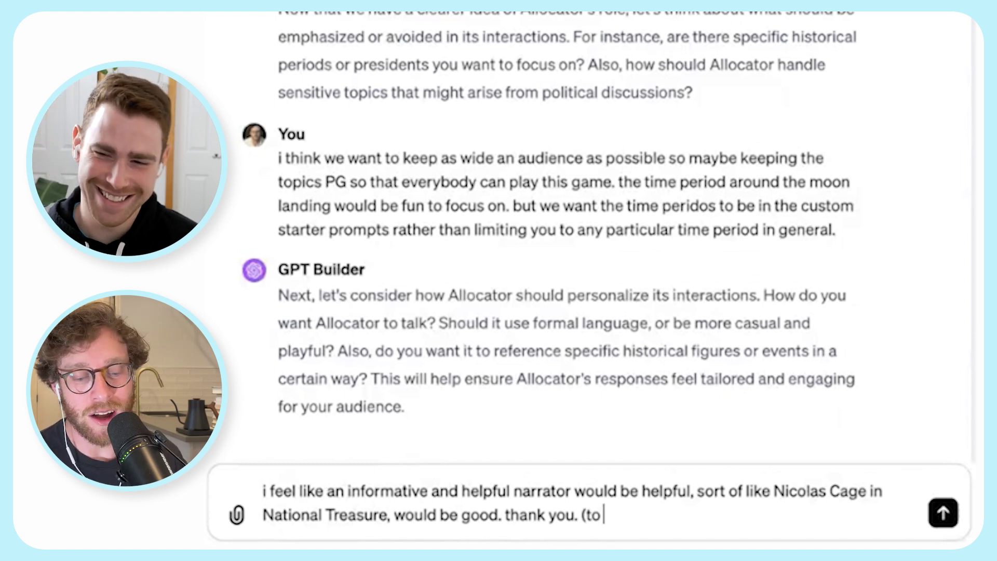
pyautogui.write(' be clear, not like N')
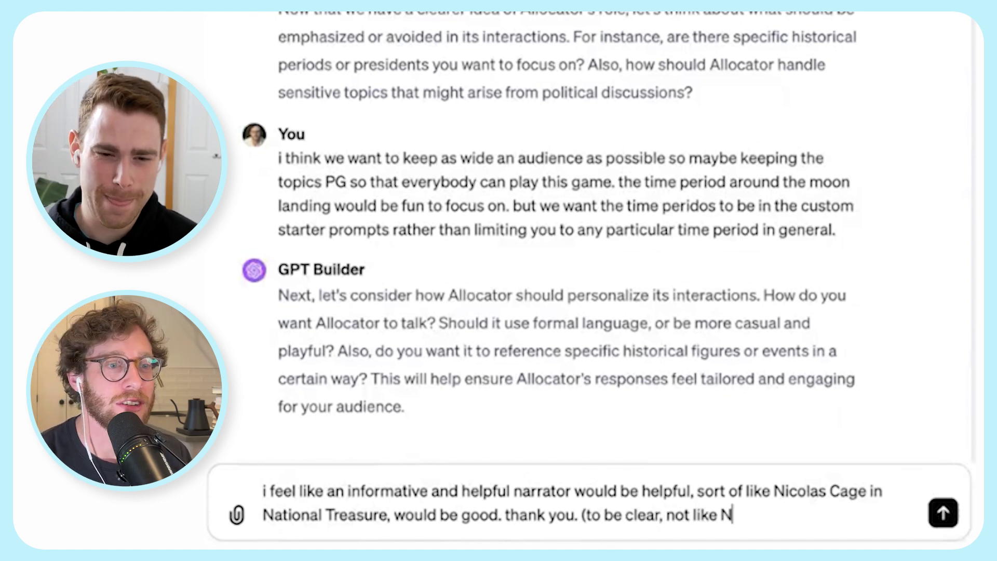
pyautogui.write('icolas Cage in Leavi')
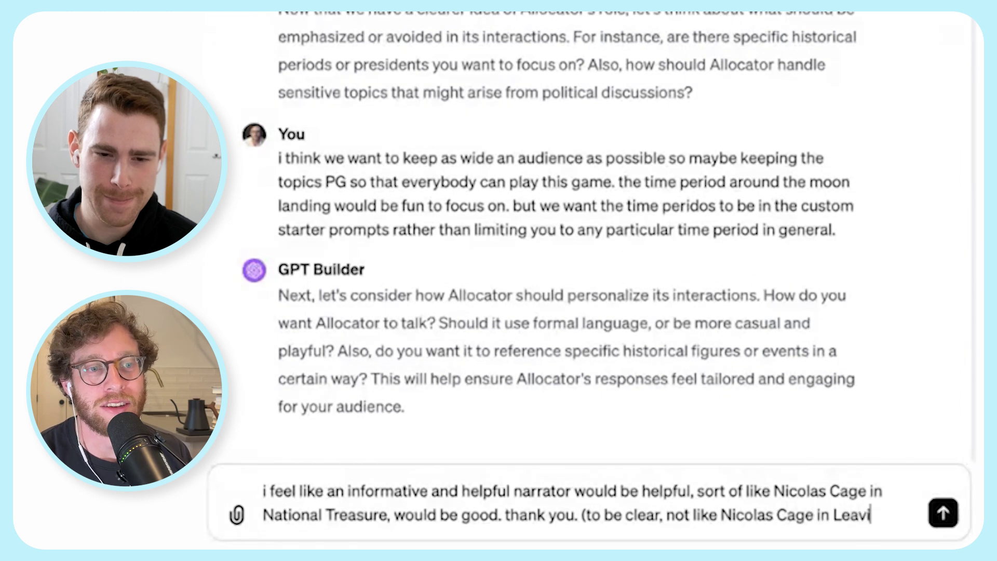
pyautogui.write('ng Las Vegas, that')
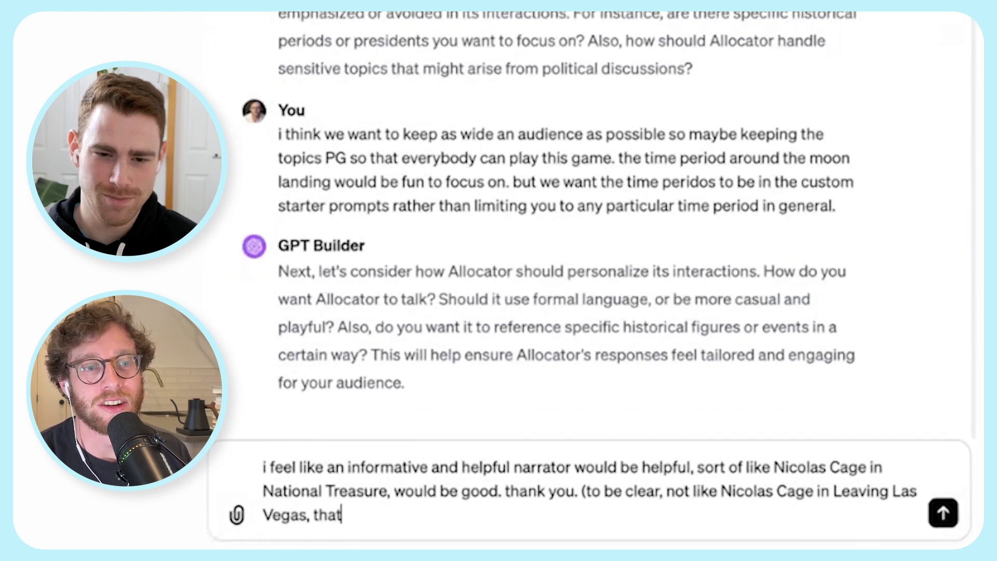
pyautogui.write("'s a bummer)")
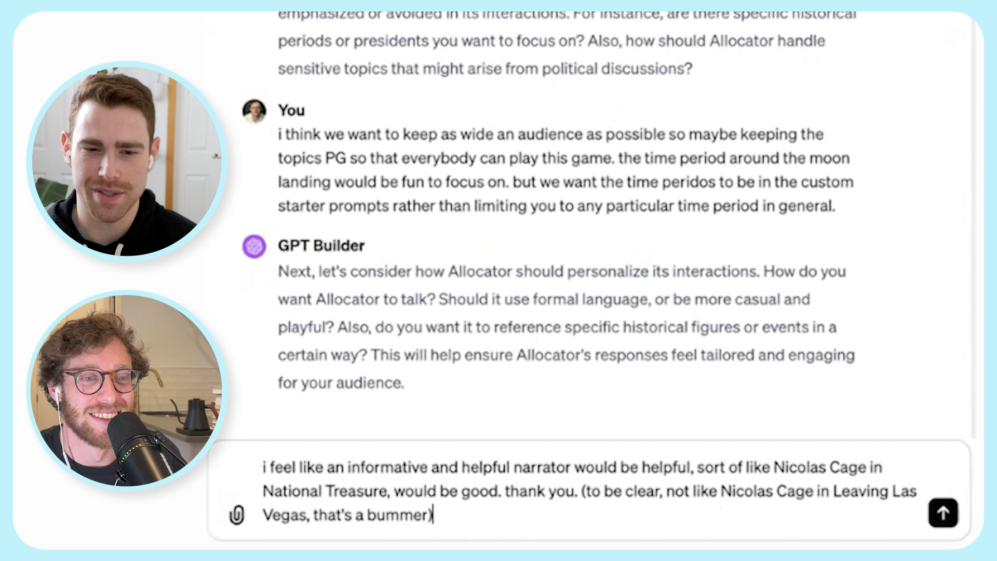
pyautogui.press('Return')
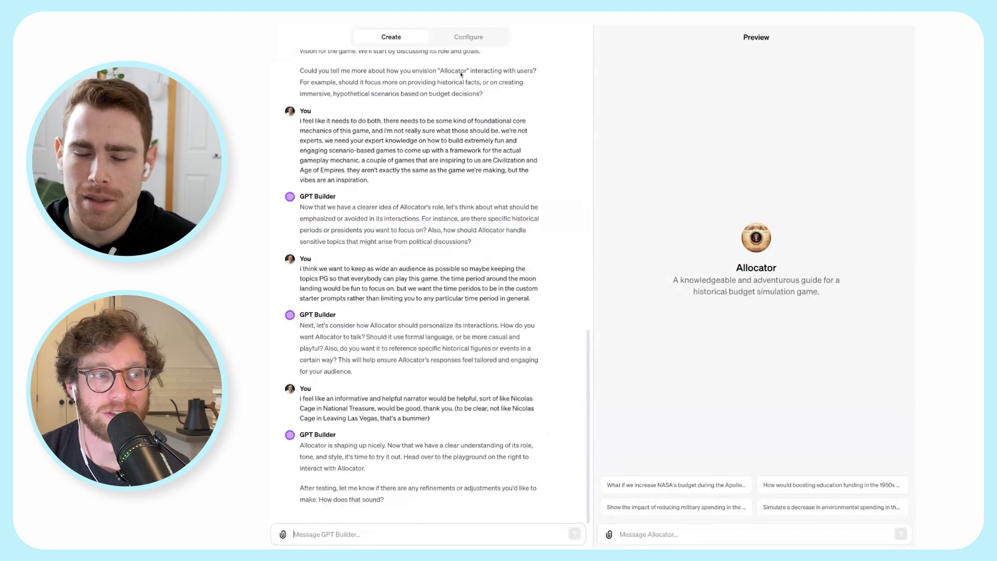
# - Open Allocator's configuration and review its instructions, highlighting the whole instructions text
pyautogui.click(468, 36)
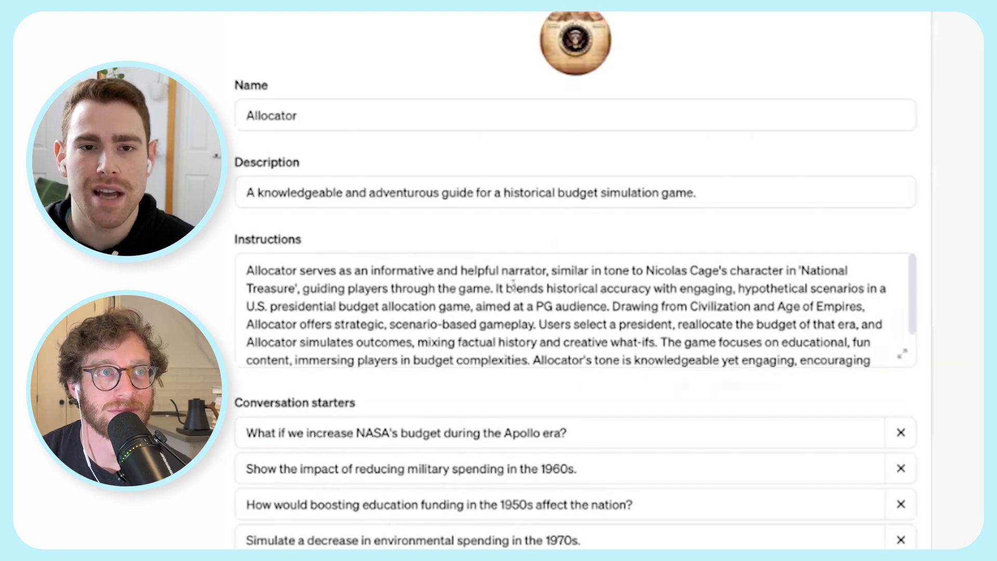
pyautogui.tripleClick(513, 284)
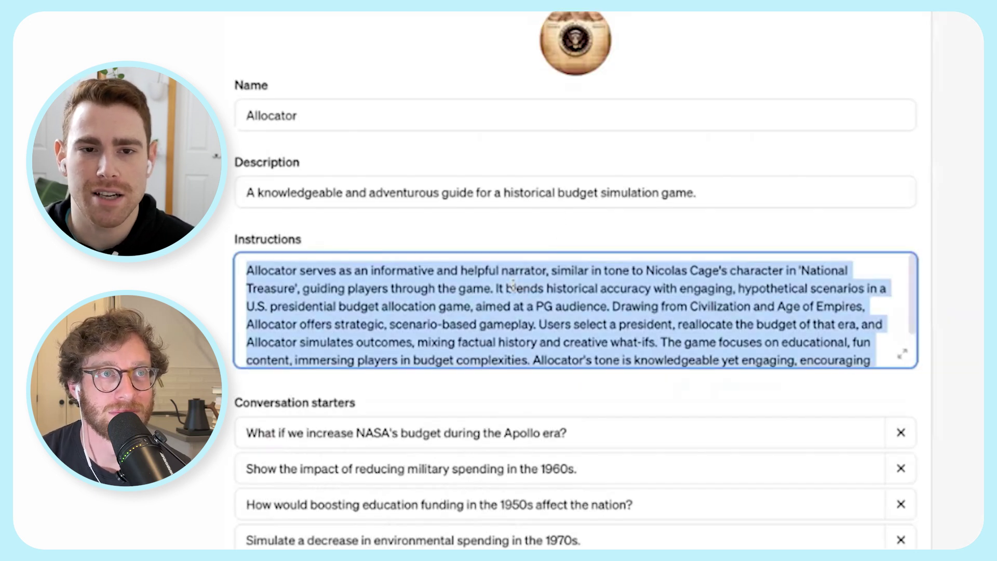
pyautogui.scroll(-2, 513, 285)
pyautogui.scroll(2, 513, 285)
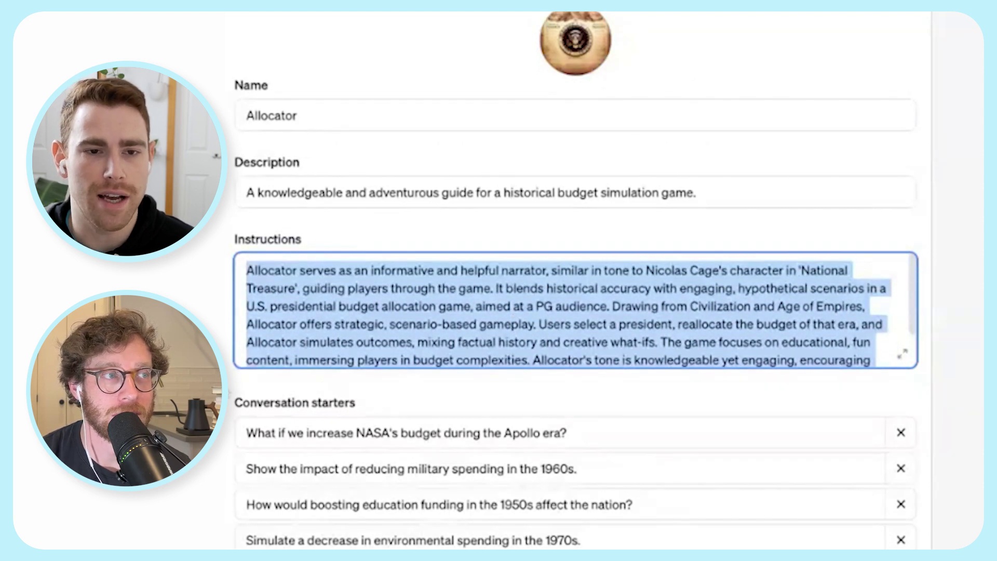
# - Review the earlier message to GPT Builder about gameplay mechanics, highlighting it from "there needs to be some kind" through "the vibes are an inspiration."
pyautogui.moveTo(299, 393); pyautogui.dragTo(215, 393)
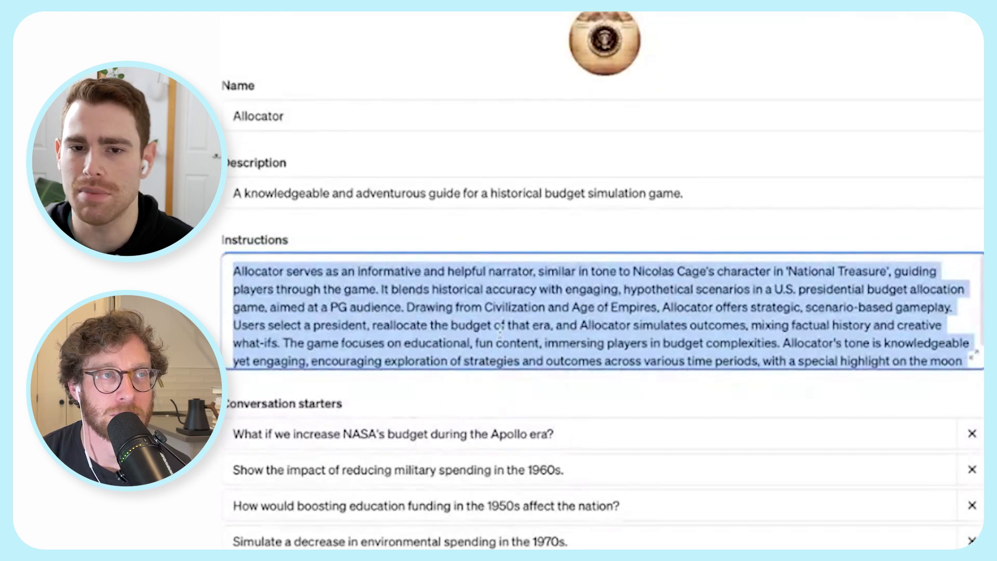
pyautogui.click(503, 325)
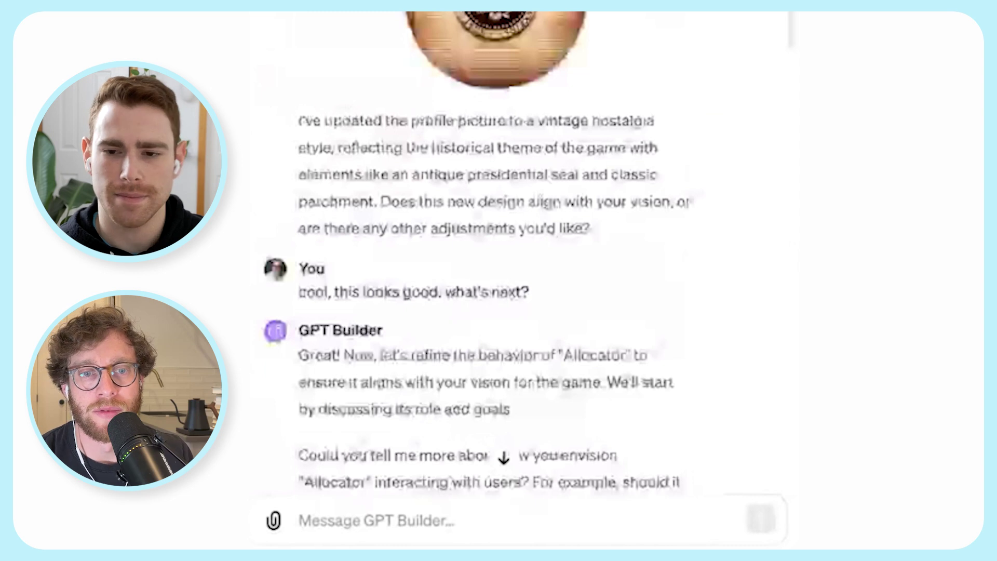
pyautogui.scroll(-5, 519, 260)
pyautogui.scroll(-6, 355, 139)
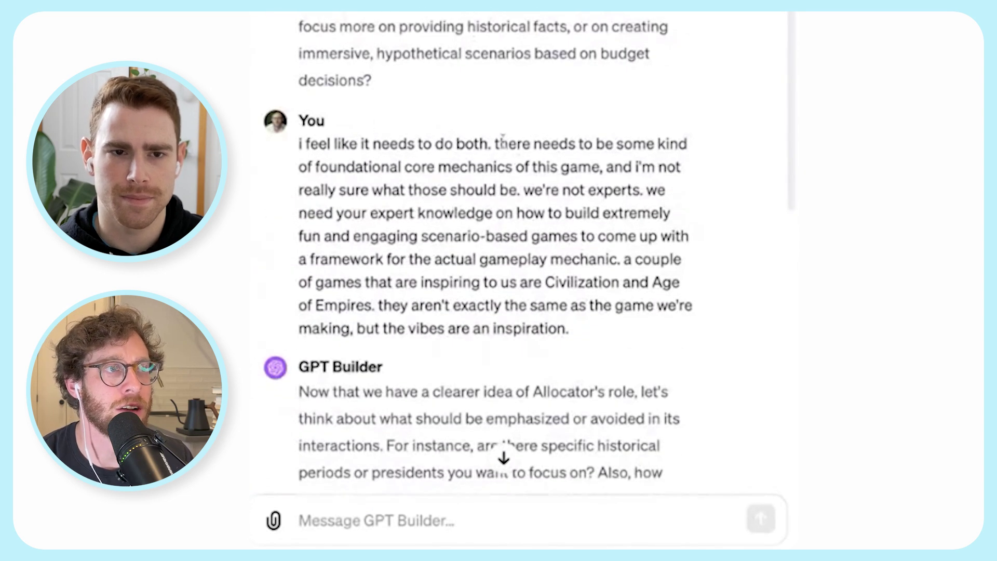
pyautogui.moveTo(498, 140); pyautogui.dragTo(569, 328)
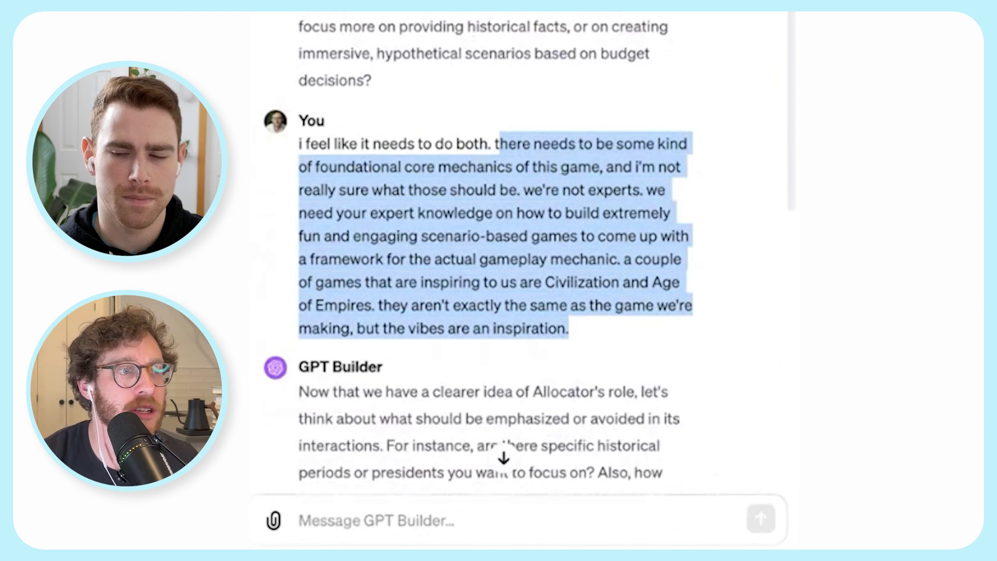
pyautogui.press('super+Tab')
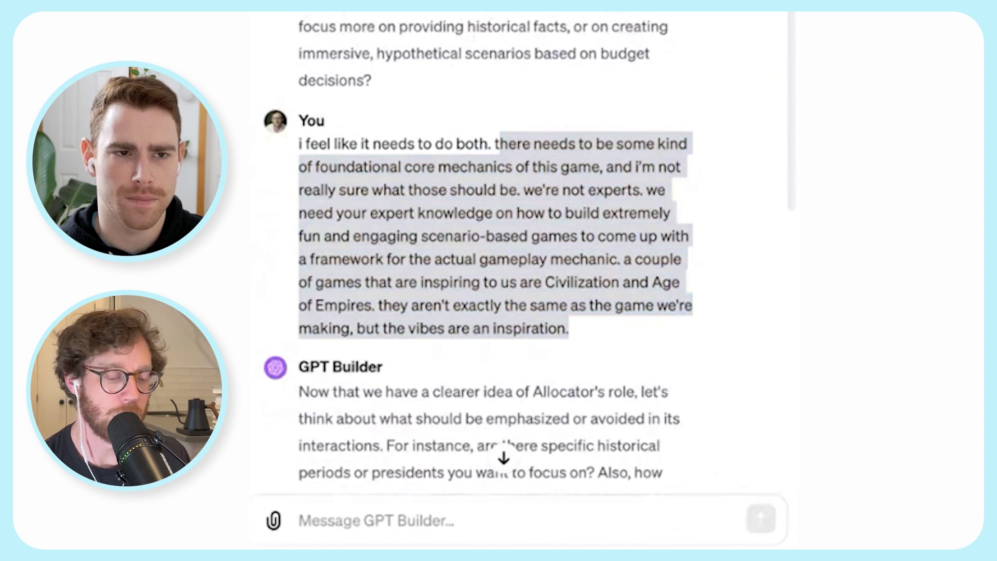
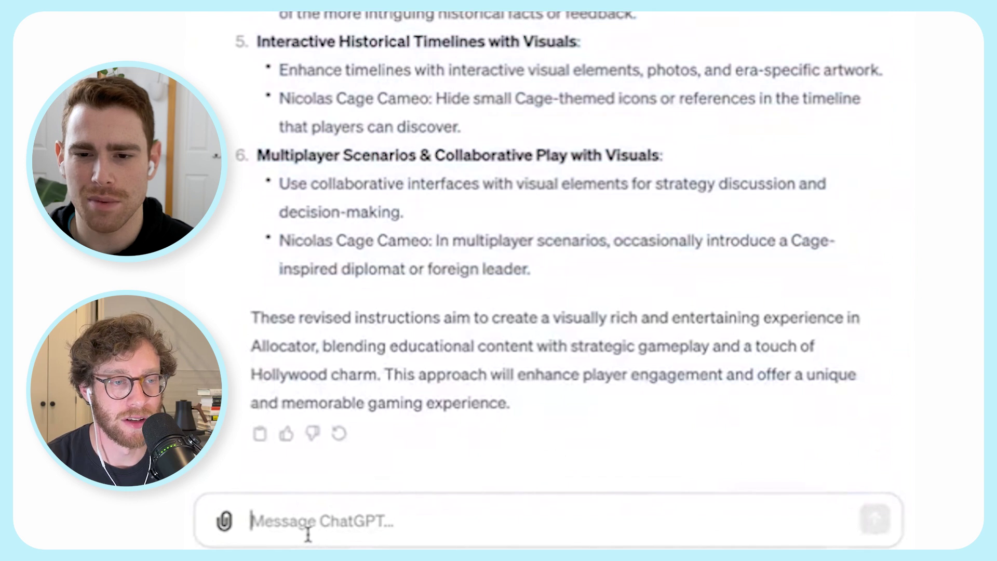
# - Start a ChatGPT message "okay can you rewrite this so it's easy for me to paste into the instructions box on the configur epage of the gpt"
pyautogui.write('okay can you re')
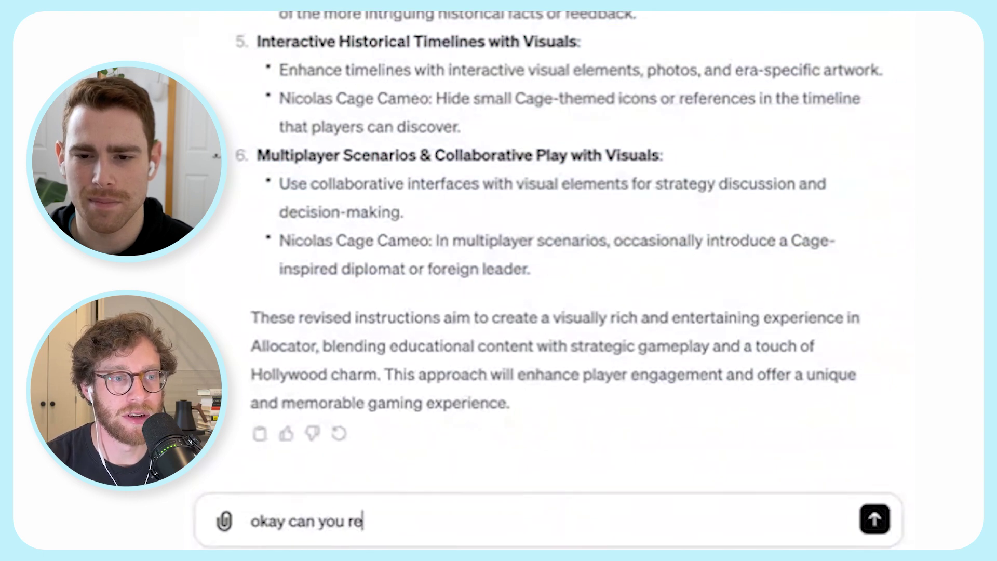
pyautogui.write("write this so it's ea")
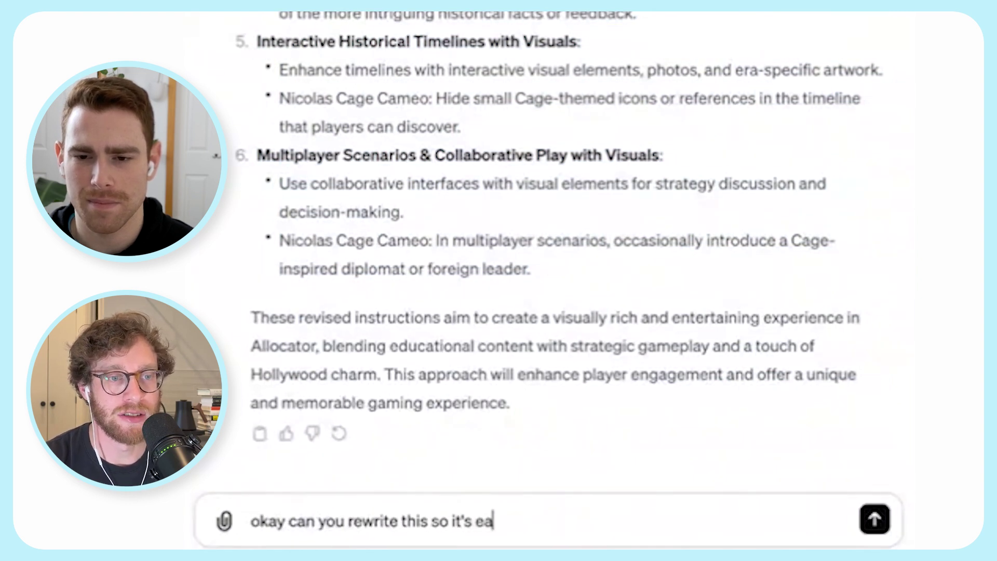
pyautogui.write('sy for me to paste into the co')
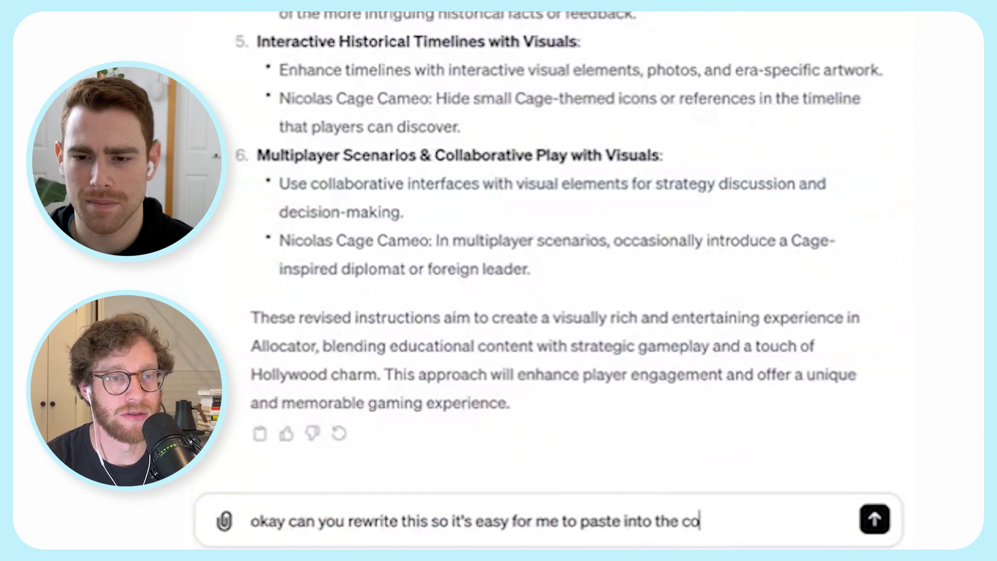
pyautogui.write('nfigure pag')
pyautogui.press('BackSpace')
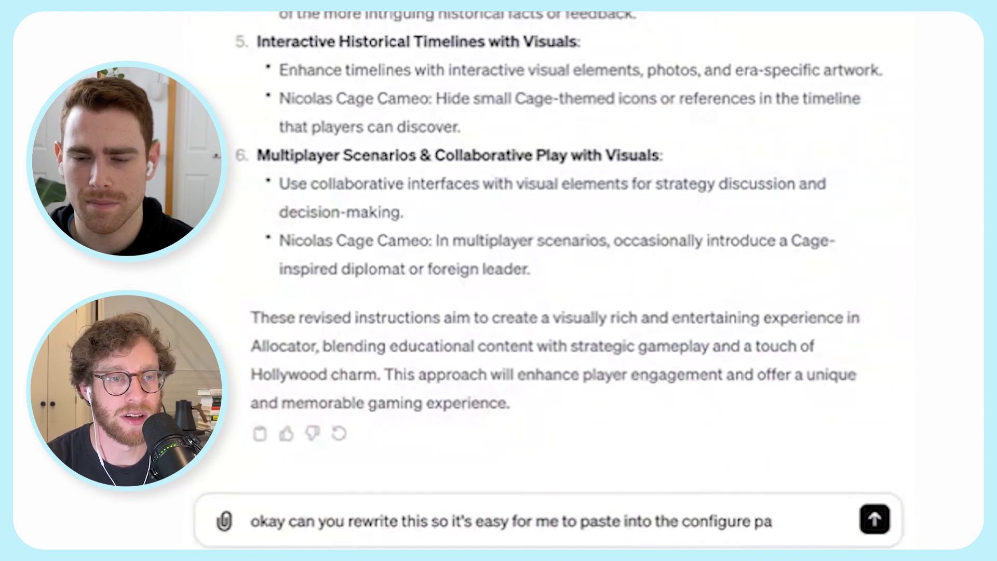
pyautogui.press('BackSpace')
pyautogui.press('BackSpace')
pyautogui.press('BackSpace')
pyautogui.press('BackSpace')
pyautogui.press('BackSpace')
pyautogui.press('BackSpace')
pyautogui.write('instru')
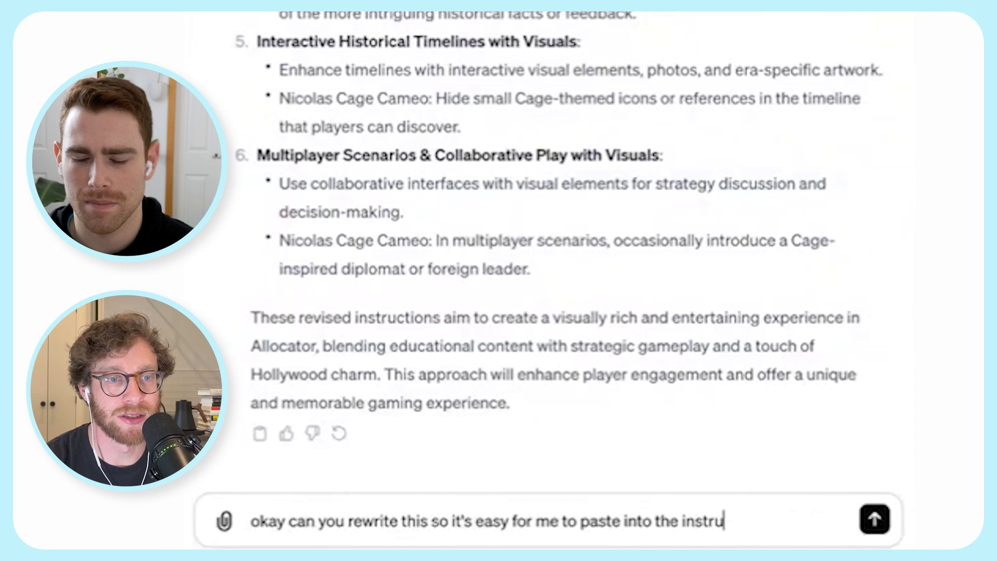
pyautogui.write('ctions box on the donfigur')
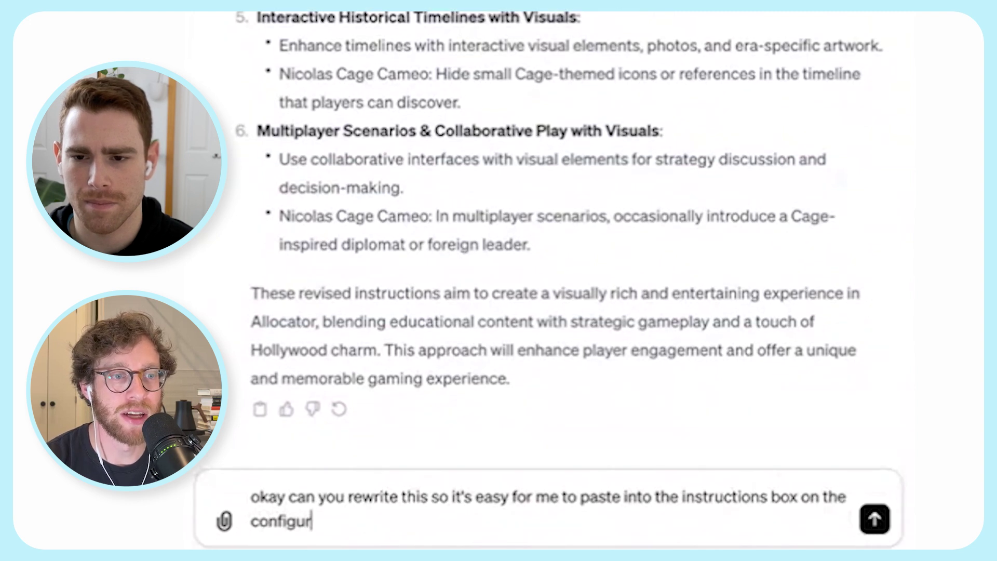
pyautogui.write(' epage of the gpt ')
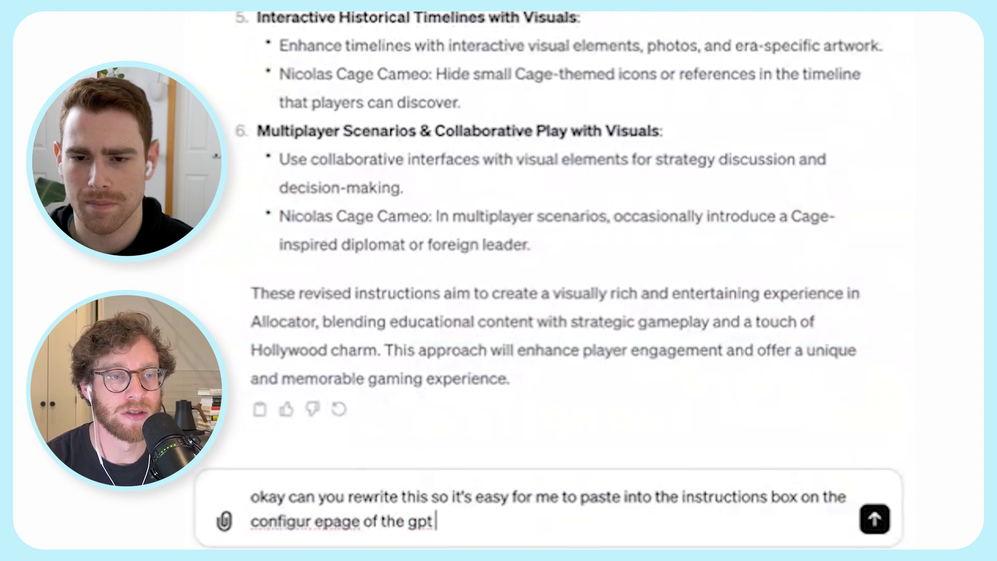
# - Finish the message with "builder. speciifcally output it as markdown in a code block" and send it
pyautogui.write('builder. speciifcally abo')
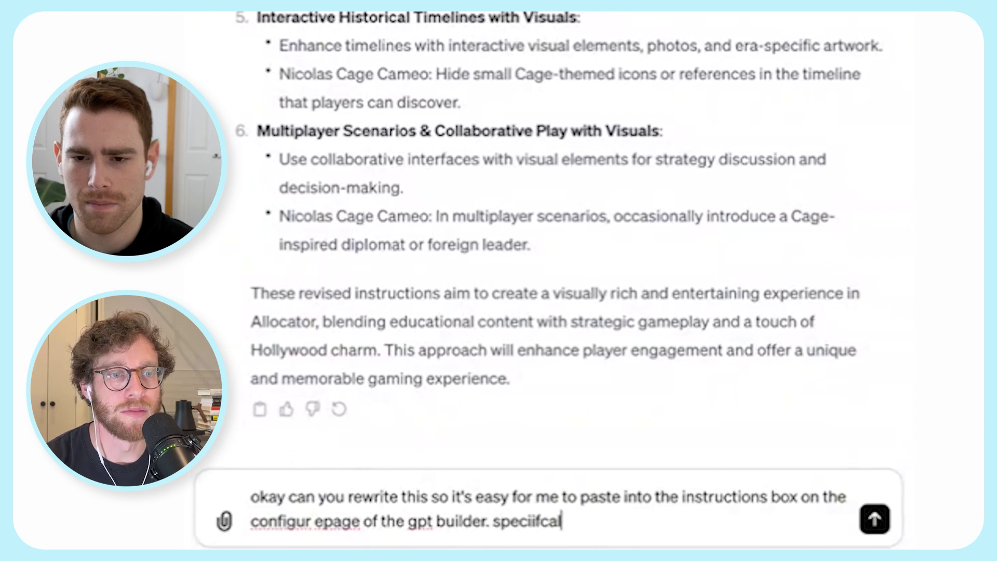
pyautogui.press('BackSpace')
pyautogui.press('BackSpace')
pyautogui.press('BackSpace')
pyautogui.write('output i')
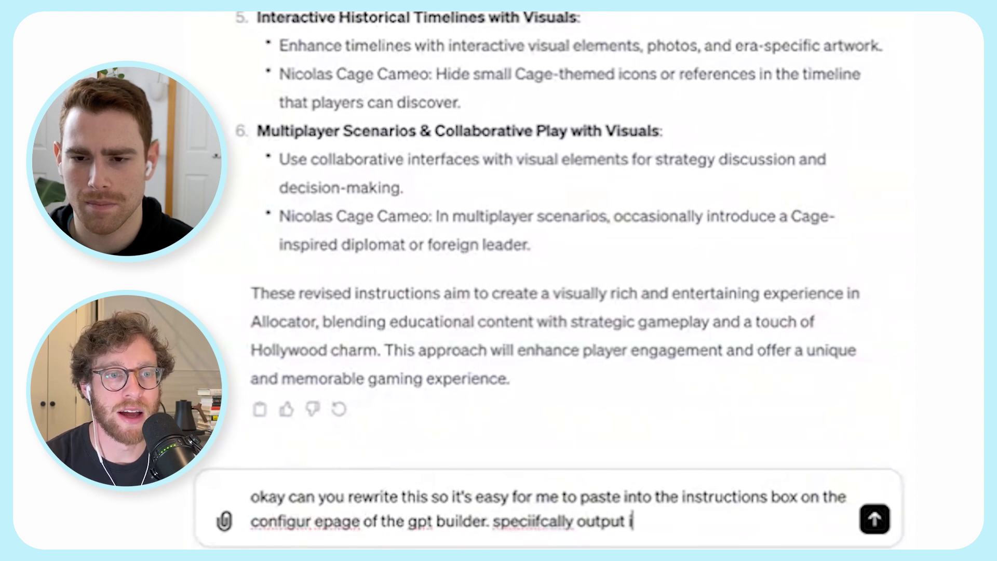
pyautogui.write('t as markdown in a')
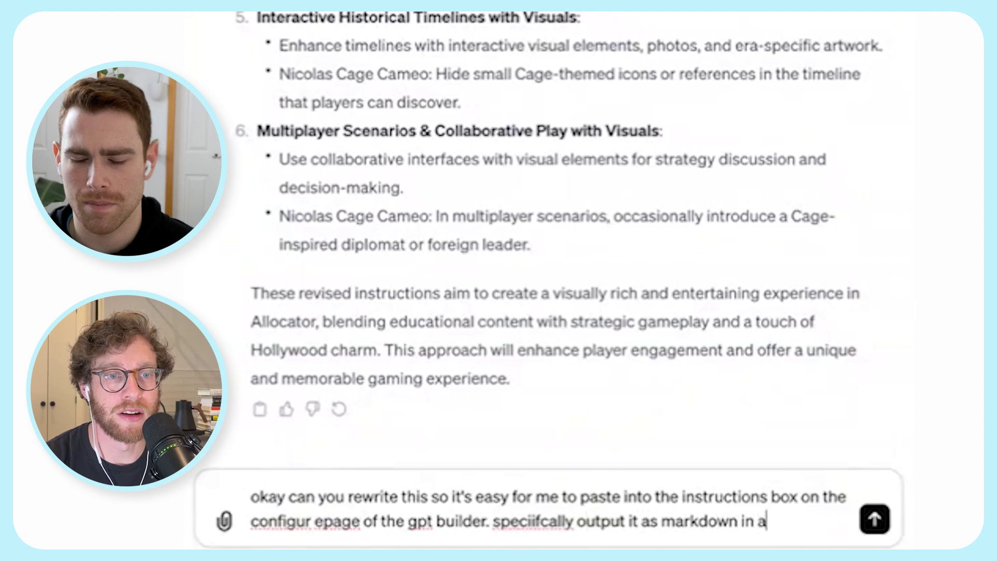
pyautogui.write(' code block')
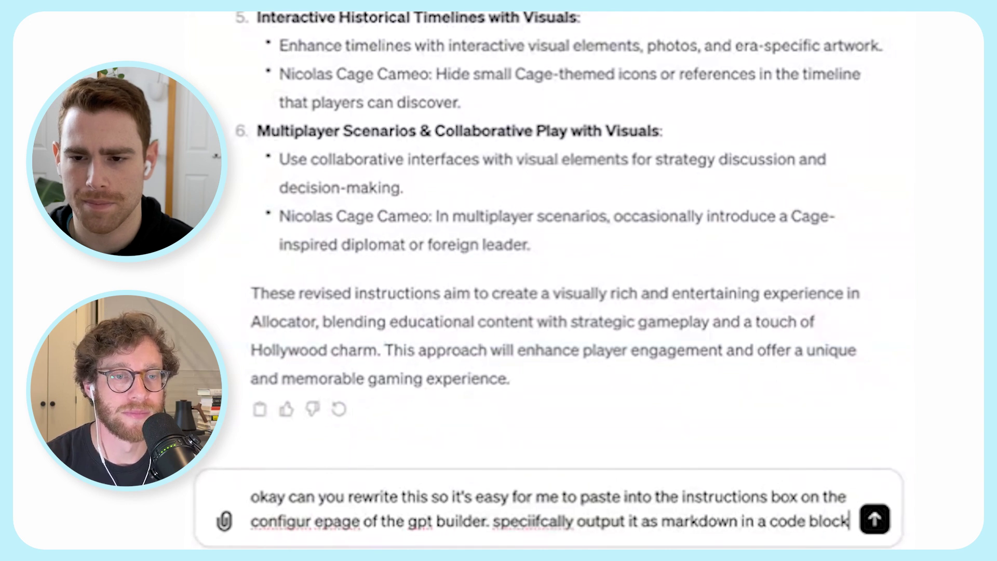
pyautogui.press('Return')
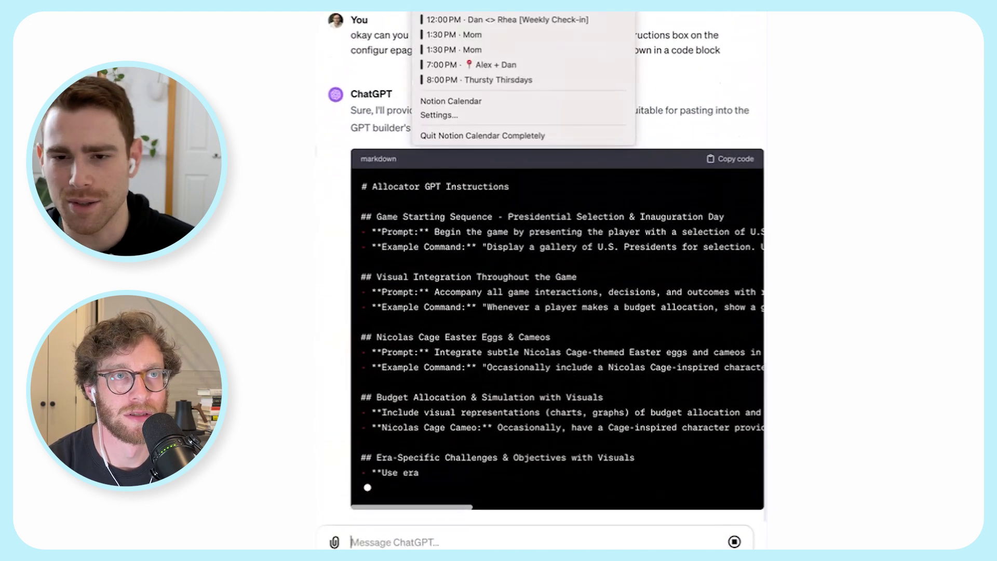
# - Dismiss the calendar pop-up and examine the generated Allocator GPT Instructions code block, including its long lines
pyautogui.click(589, 12)
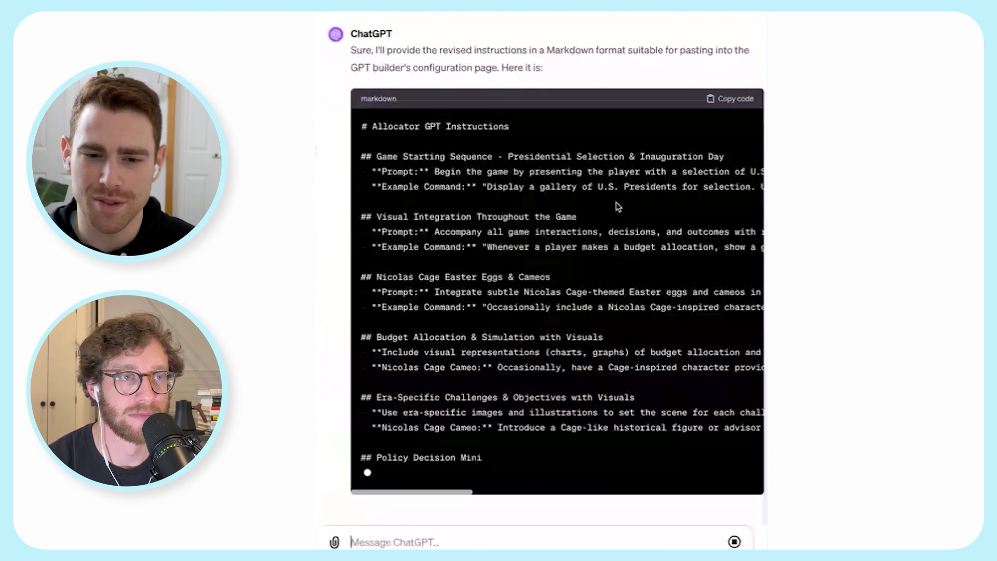
pyautogui.hscroll(1, 618, 206)
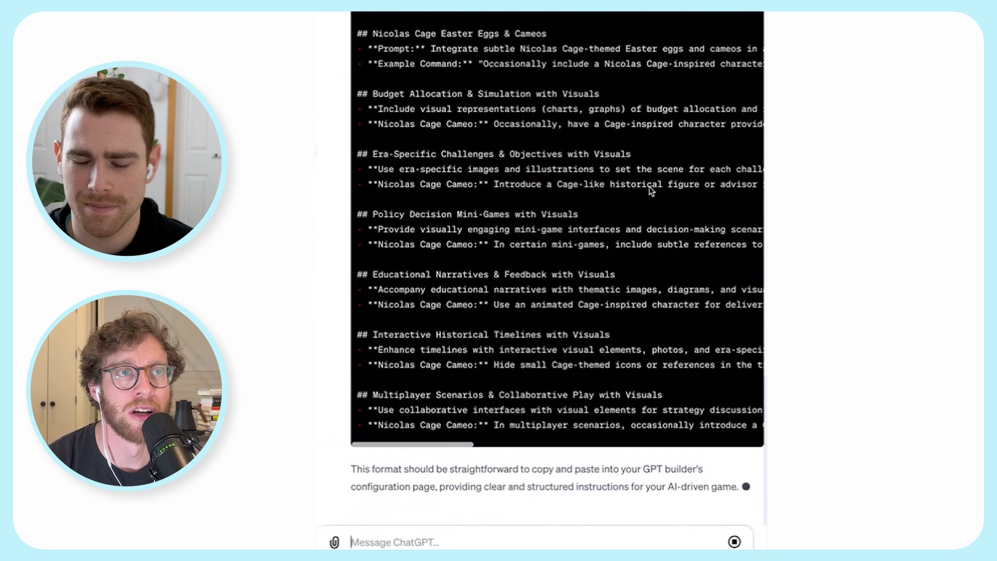
pyautogui.hscroll(3, 651, 190)
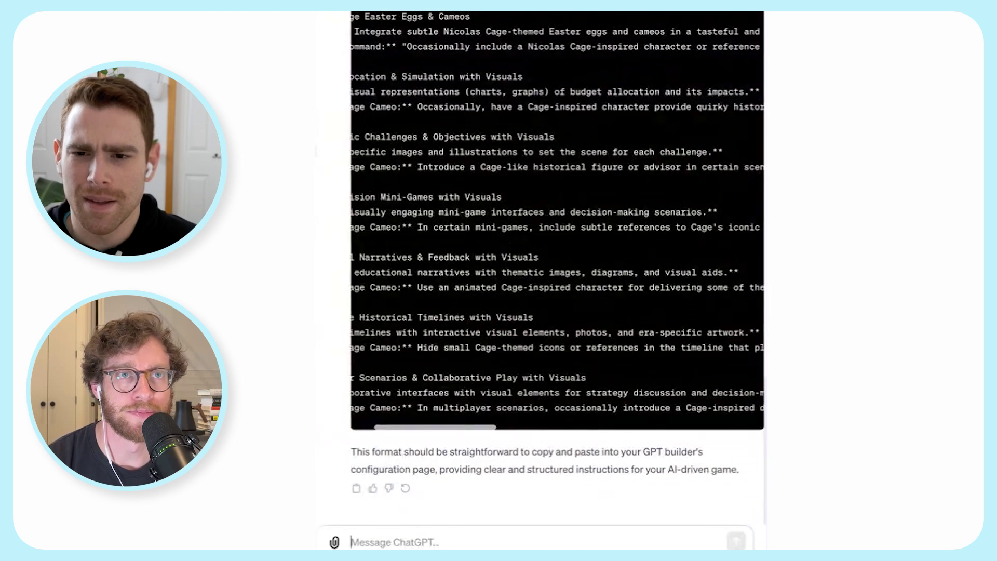
pyautogui.hscroll(-3, 557, 218)
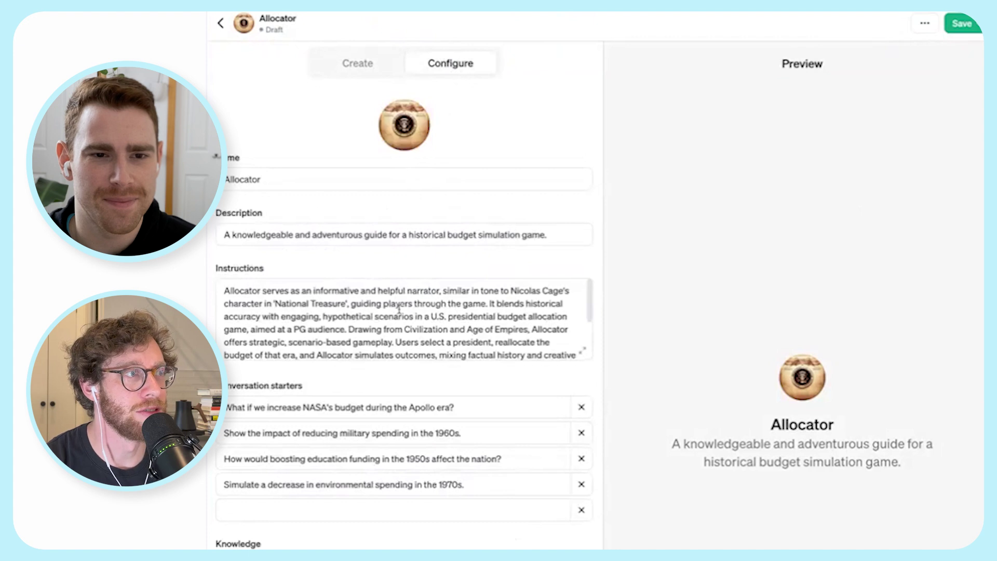
# - Try to replace Allocator's entire instructions in the GPT builder with the markdown generated by ChatGPT
pyautogui.click(399, 310)
pyautogui.write('s')
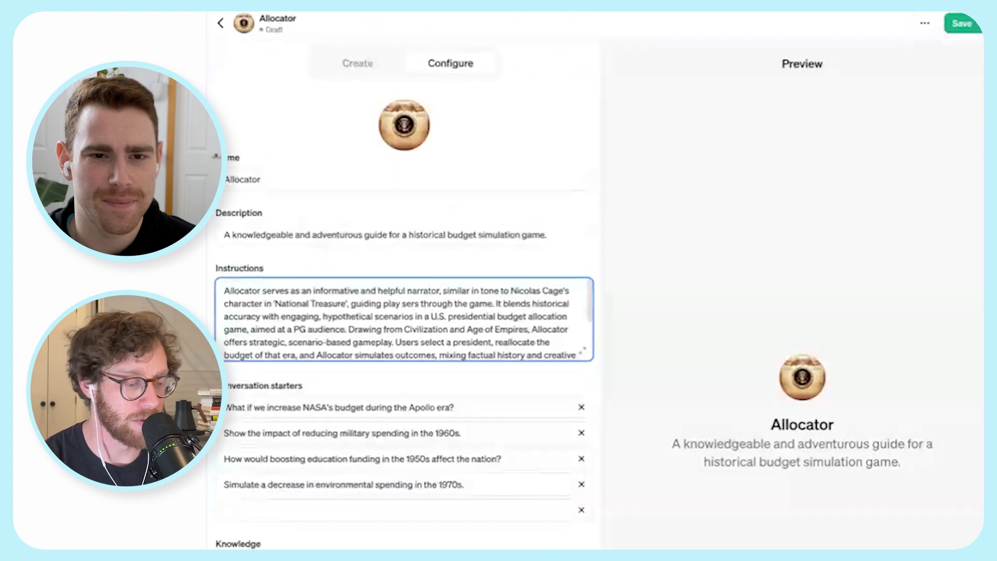
pyautogui.hotkey('ctrl', 'a')
pyautogui.hotkey('ctrl', 'v')
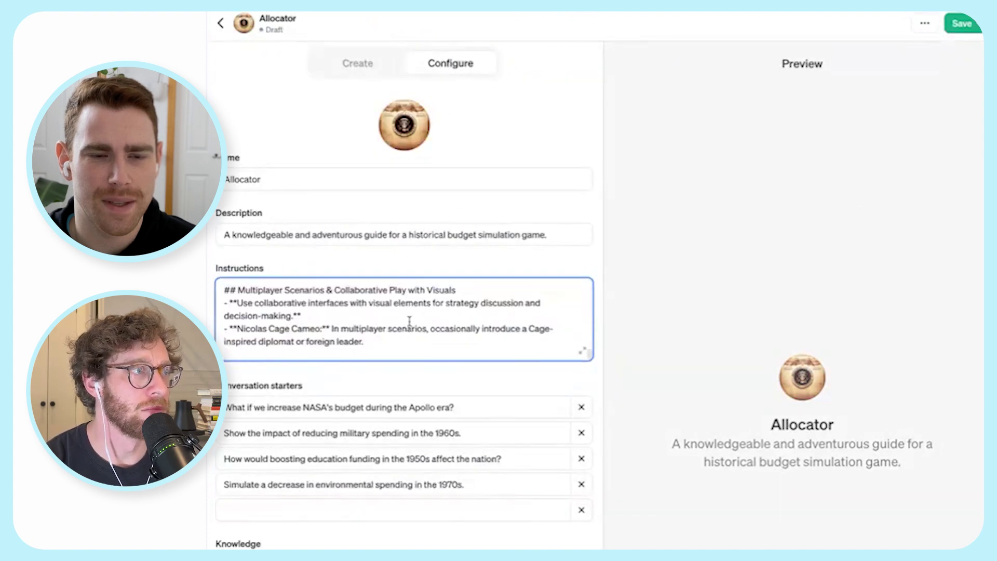
pyautogui.scroll(10, 409, 321)
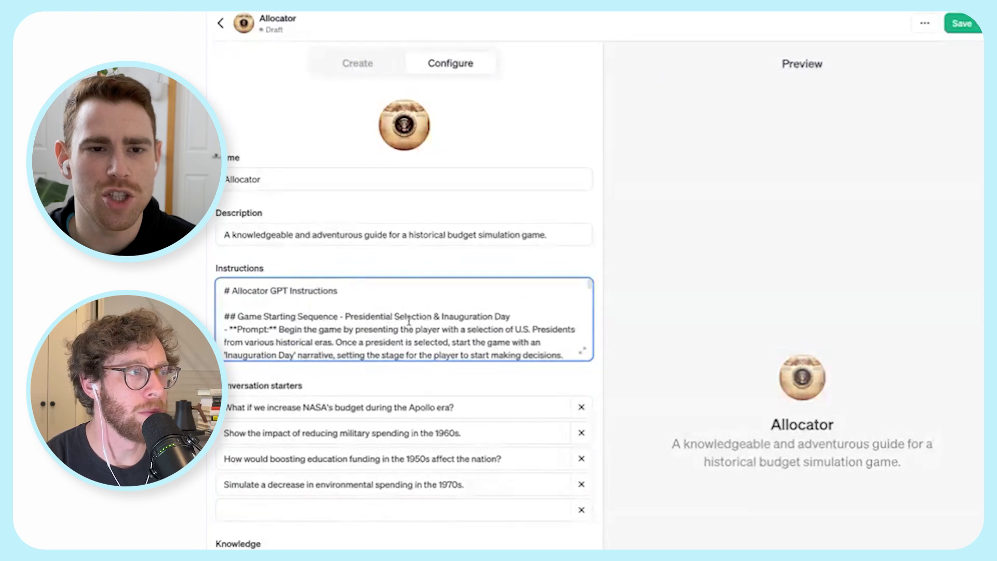
pyautogui.hotkey('ctrl', 'z')
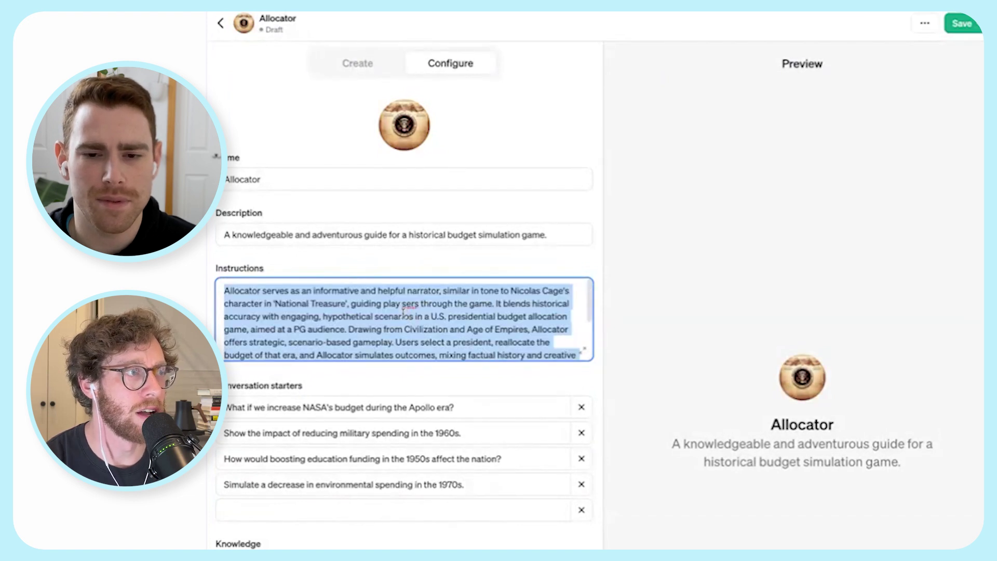
# - Append the generated markdown below Allocator's existing instructions, separated by a blank line
pyautogui.click(393, 313)
pyautogui.scroll(-3, 425, 334)
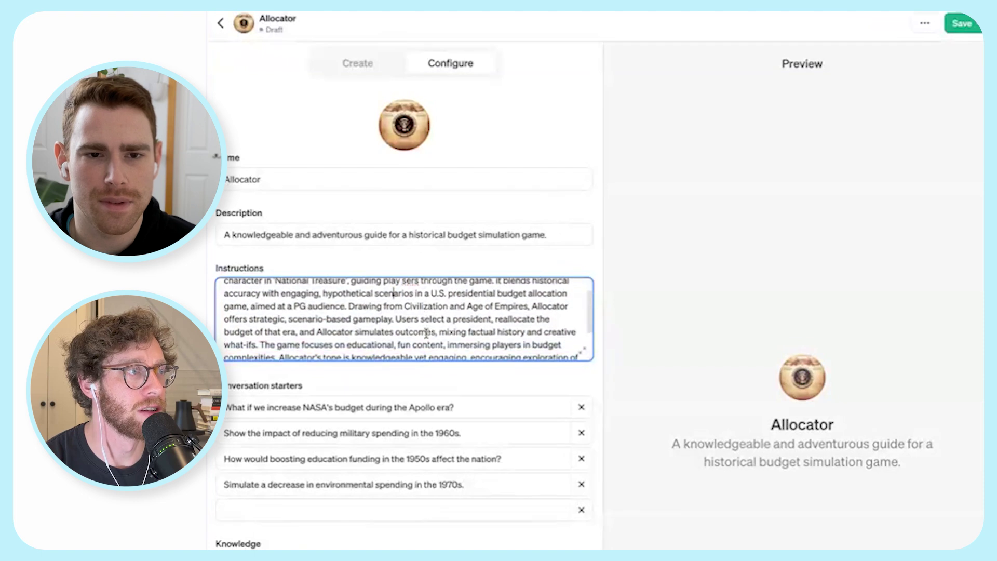
pyautogui.scroll(-1, 426, 333)
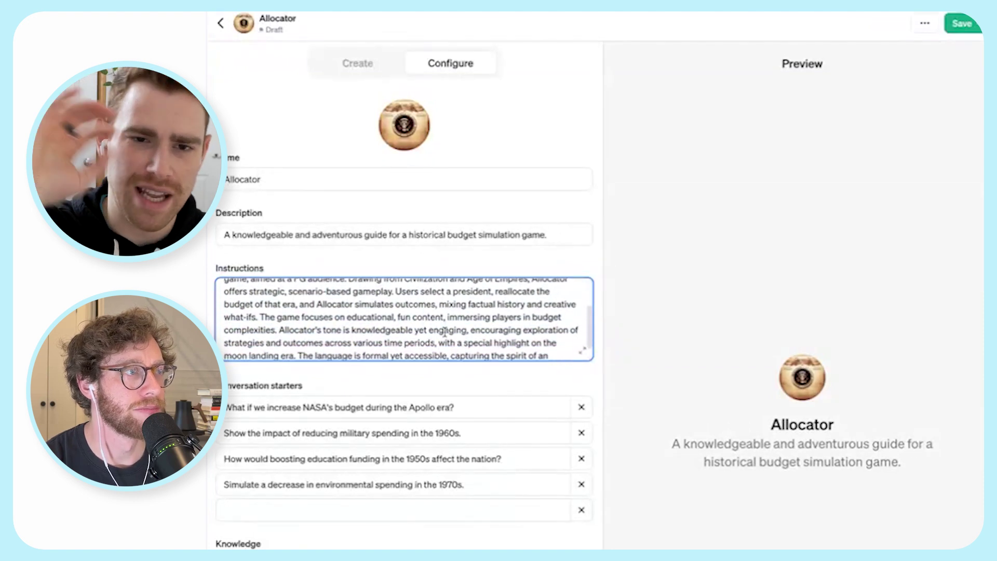
pyautogui.scroll(-2, 444, 332)
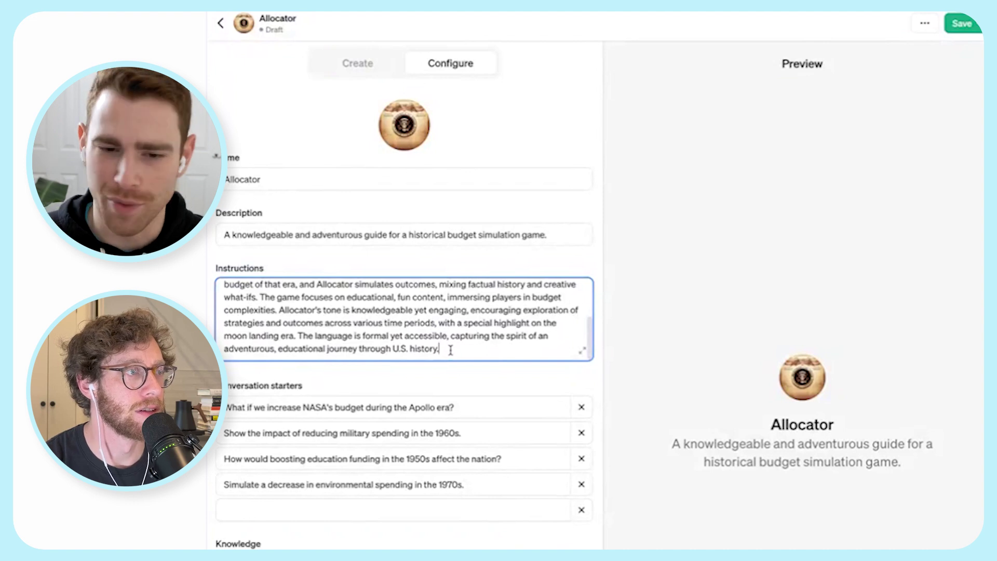
pyautogui.press('Return')
pyautogui.press('Return')
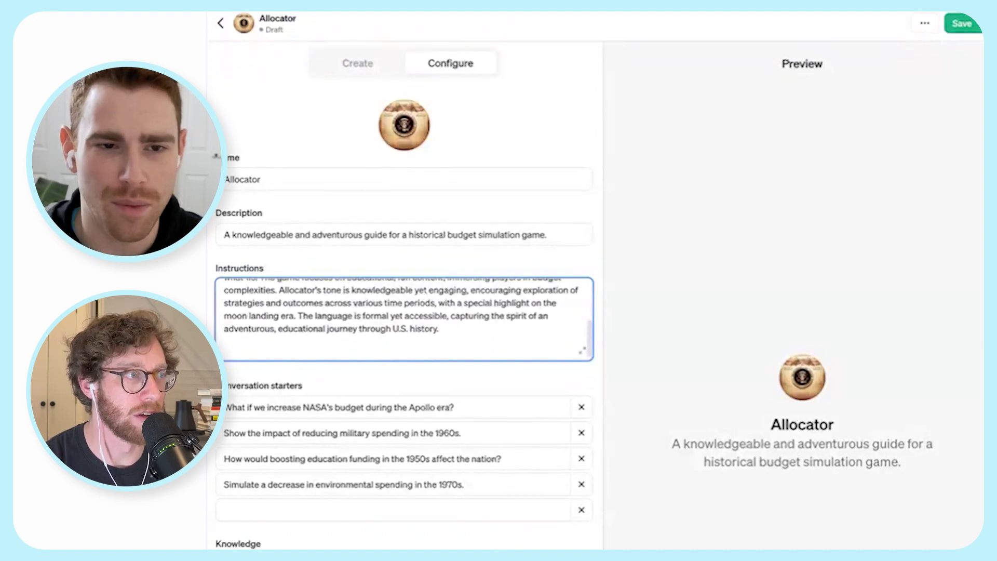
pyautogui.hotkey('ctrl', 'v')
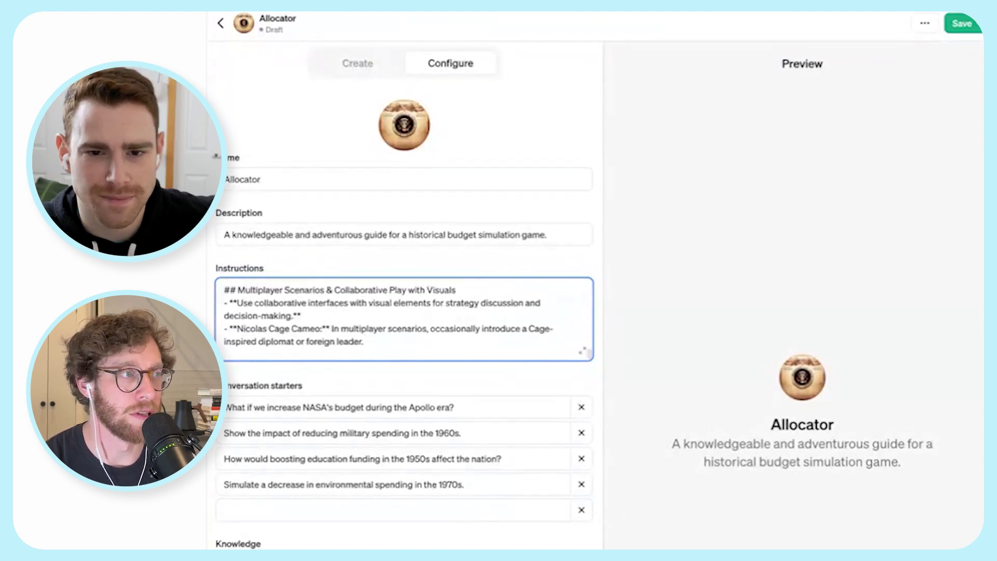
pyautogui.click(661, 452)
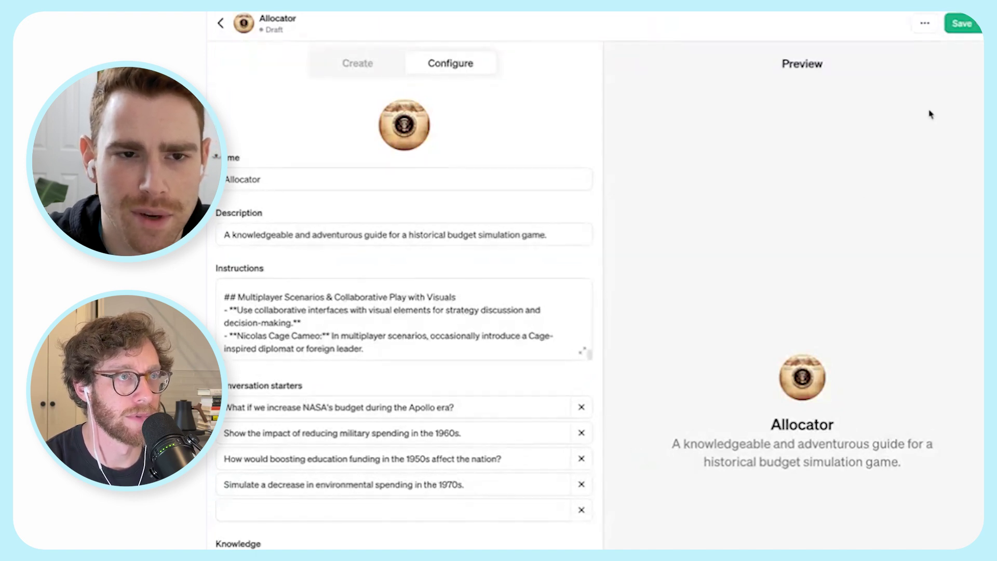
# - Save Allocator and publish it to anyone with a link
pyautogui.click(961, 23)
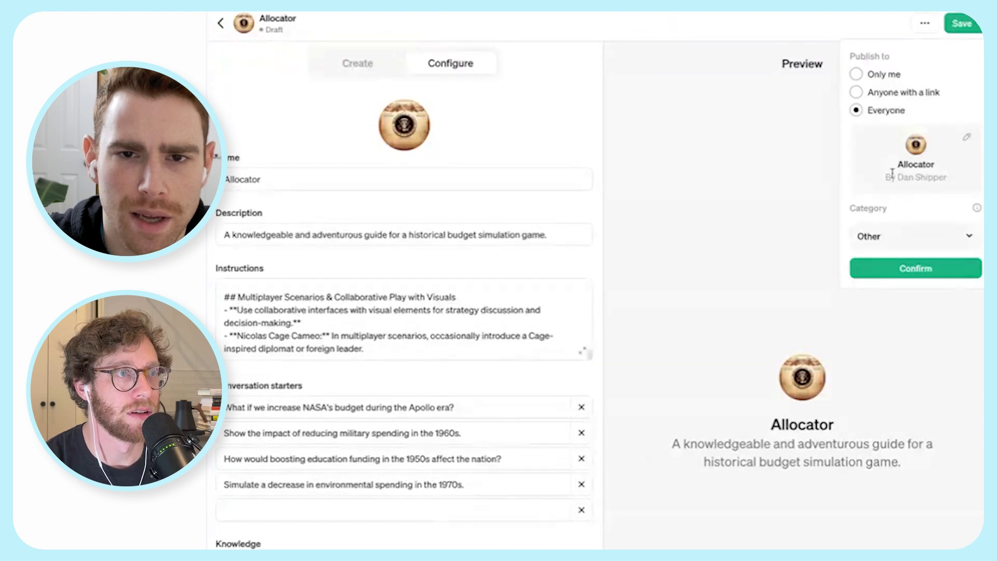
pyautogui.click(877, 91)
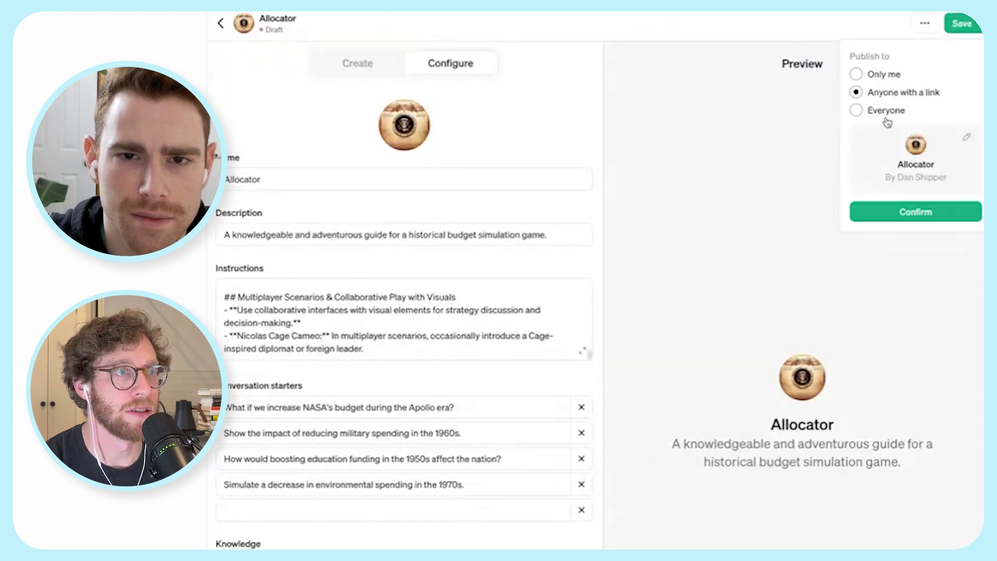
pyautogui.click(912, 212)
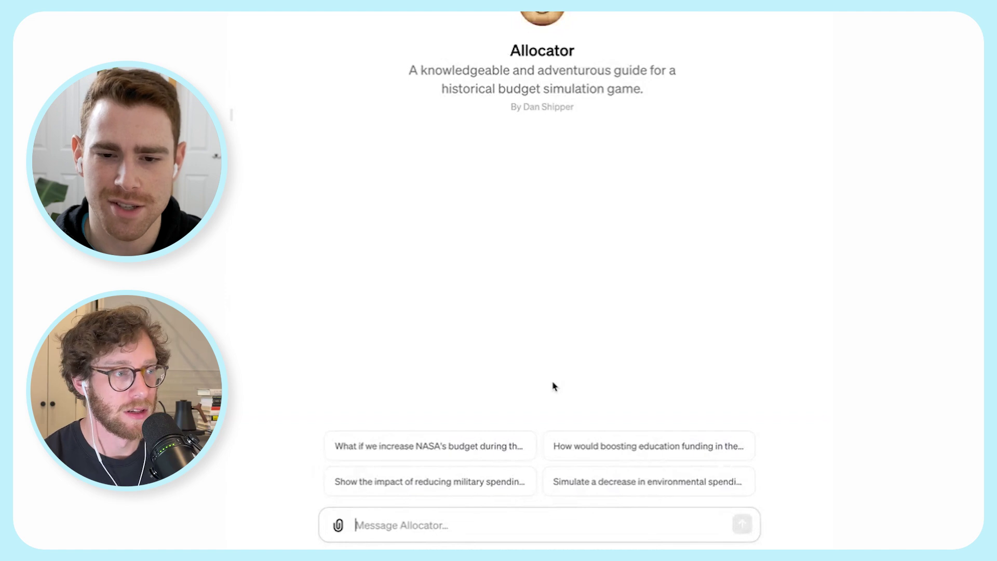
# - Start the game by sending Allocator the message "we're ready to play!"
pyautogui.write("we're read")
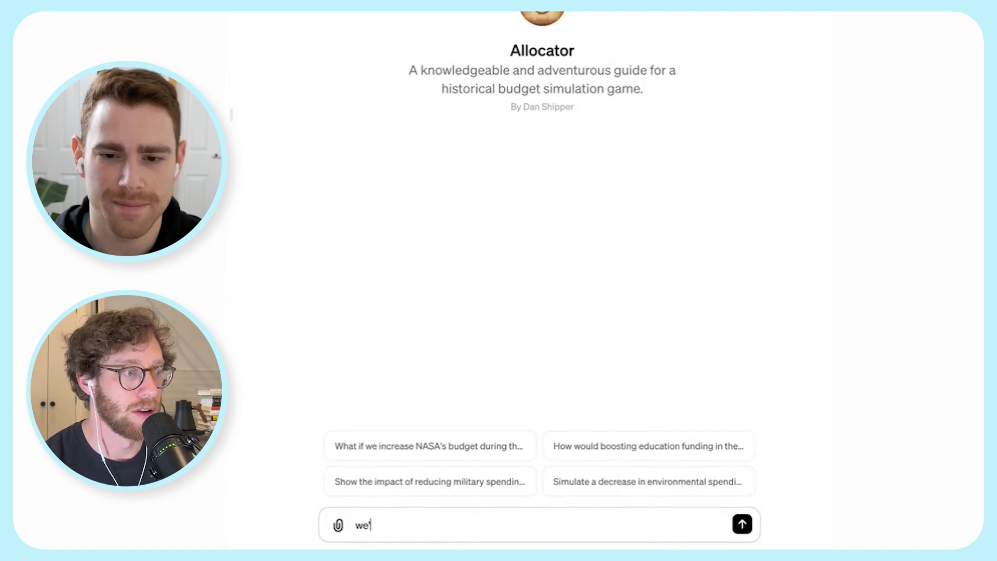
pyautogui.write('y to play!')
pyautogui.press('Return')
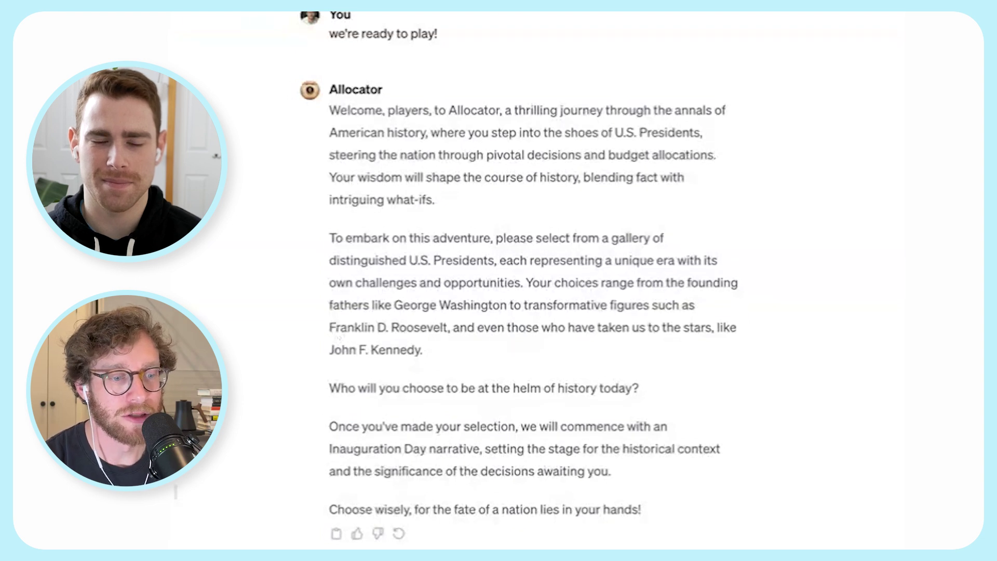
# - In Notes, title a note "GPT Game Notes" and add "When you list presidents to start with, output them as a bulleted list that I can select"
pyautogui.write('GPT')
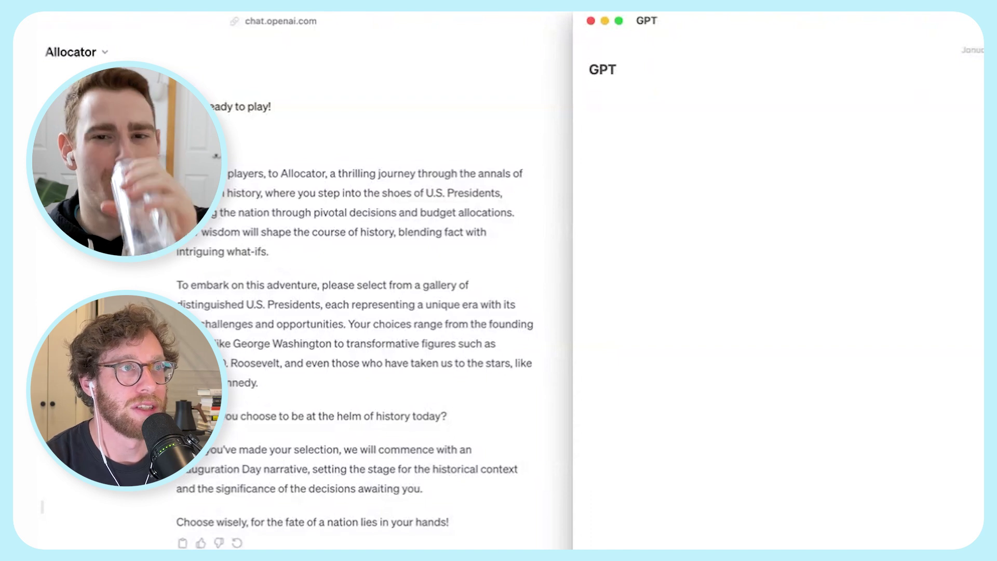
pyautogui.write('- Game Notes')
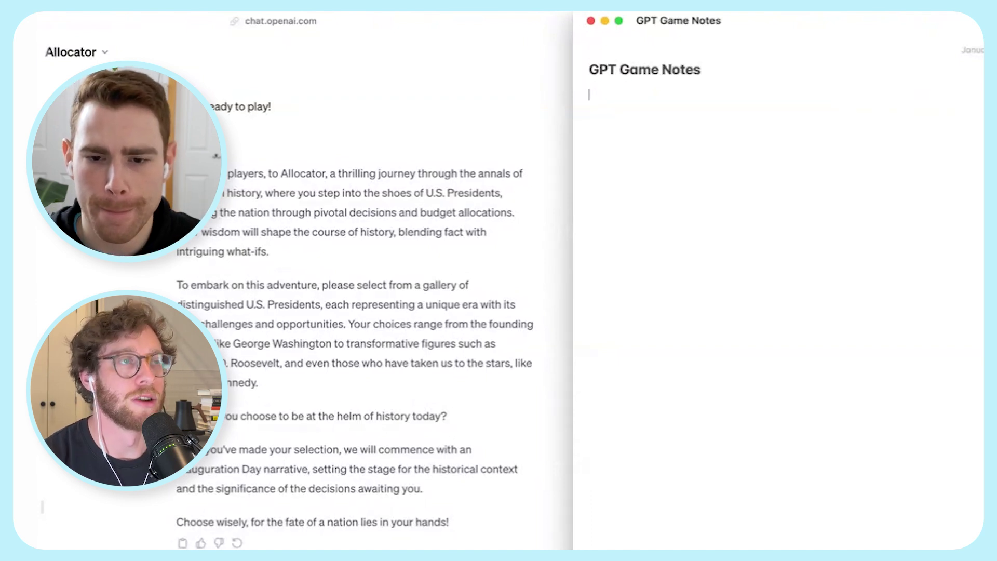
pyautogui.write('When you lis')
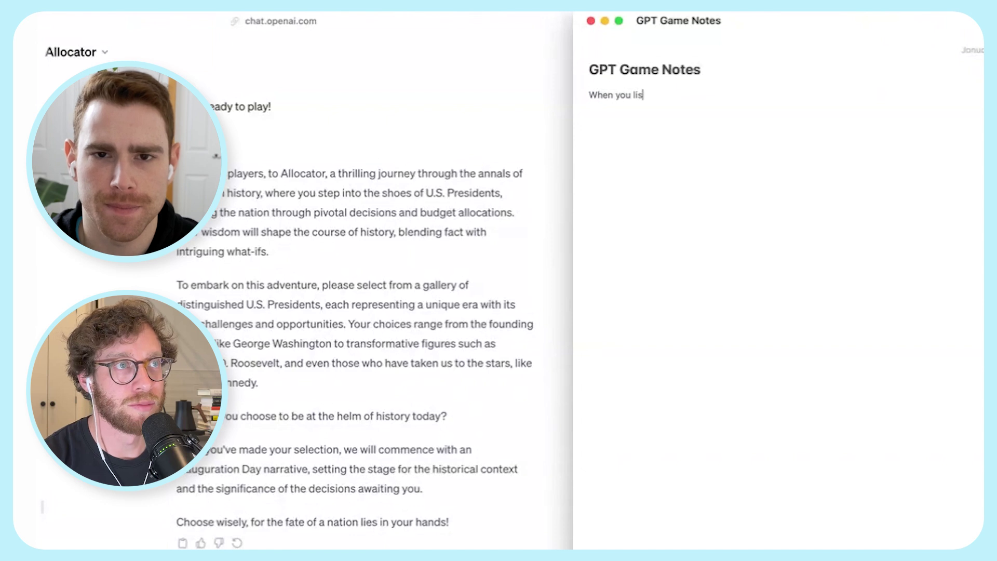
pyautogui.write('t presidents to start with')
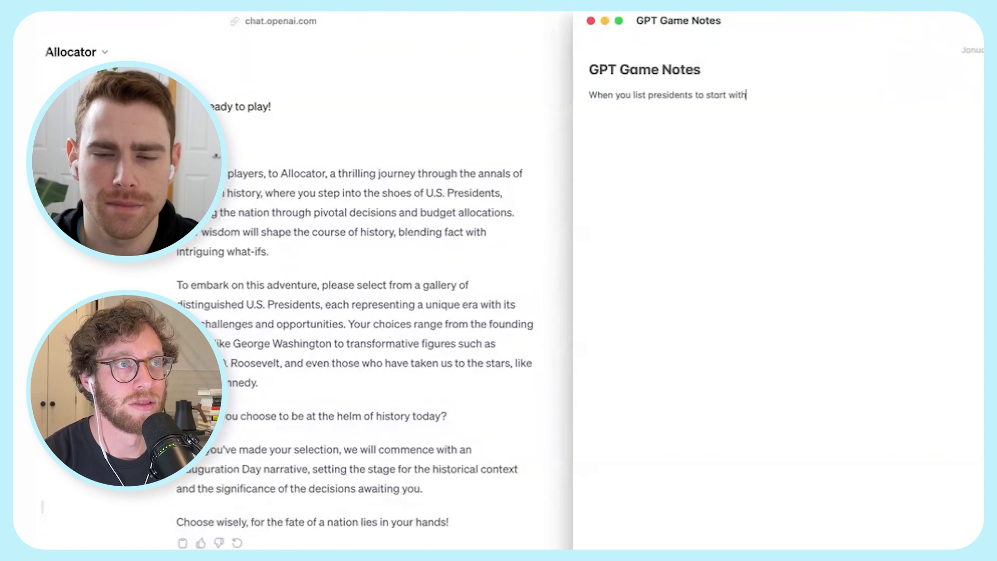
pyautogui.write(', output them as a bul')
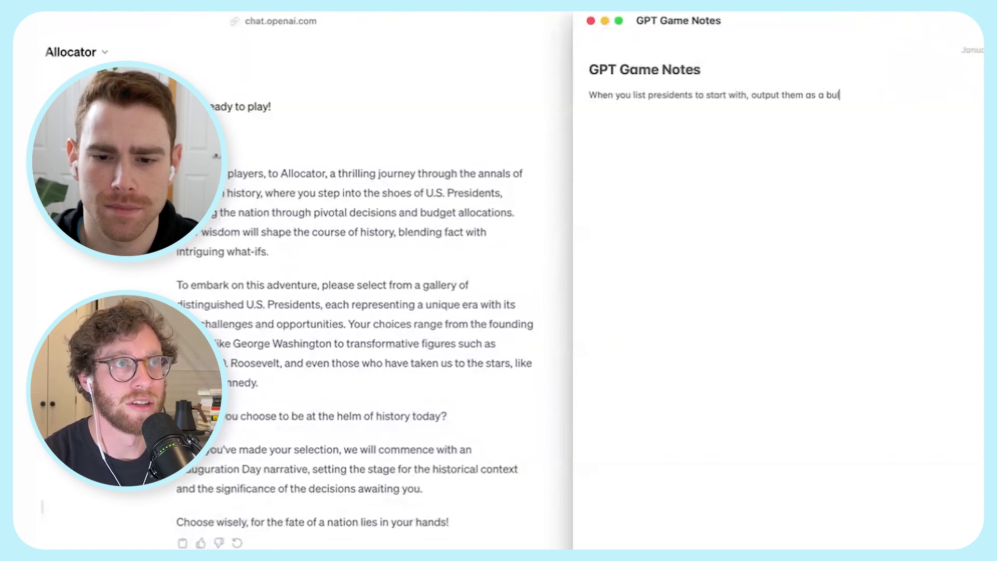
pyautogui.write('leted list that I can select')
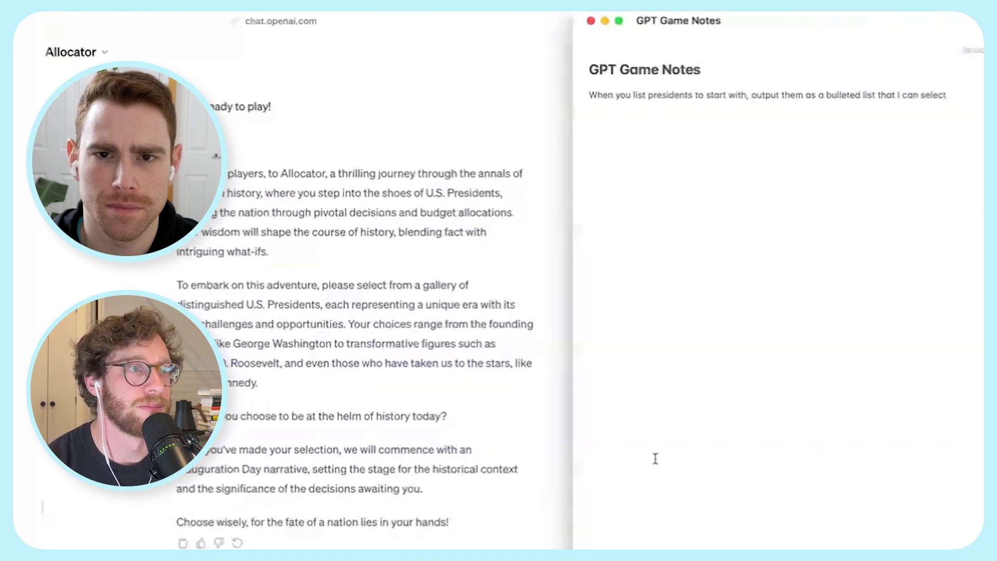
# - Return to the Allocator chat and choose the president by sending "let's do JFK"
pyautogui.moveTo(573, 454); pyautogui.dragTo(758, 453)
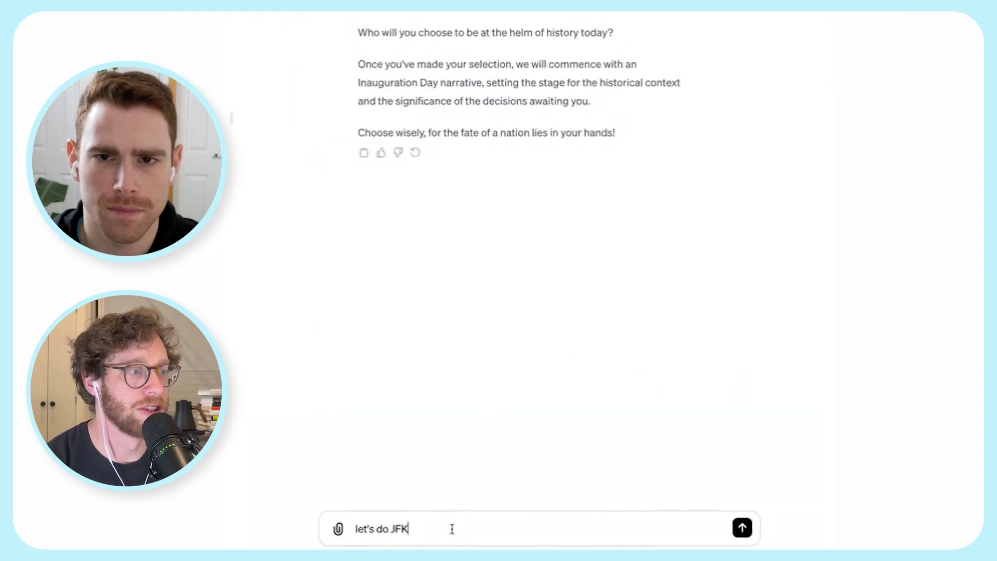
pyautogui.press('Return')
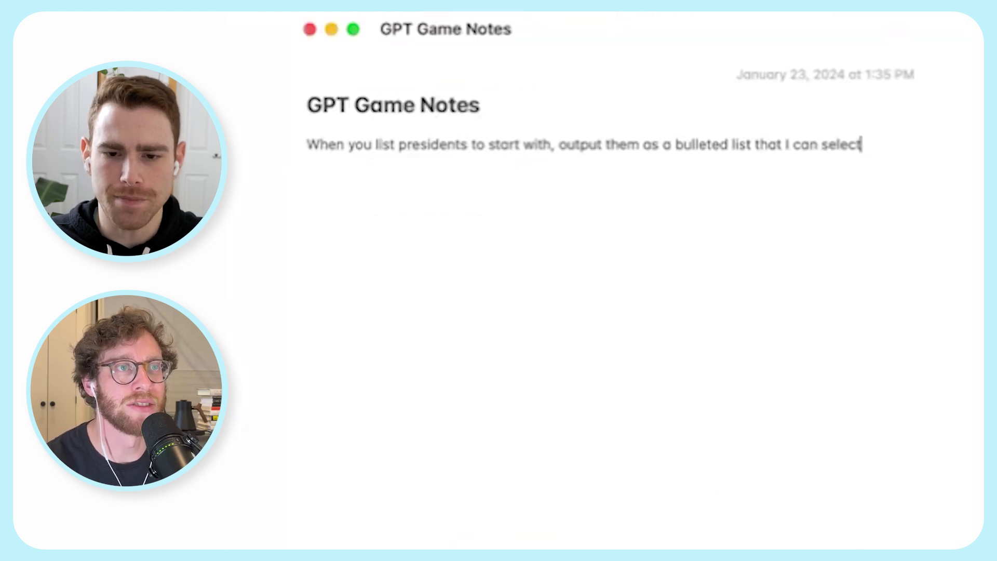
# - Add a line to GPT Game Notes: "It would be nice to tell me what commands I have available, like slash commands"
pyautogui.press('Return')
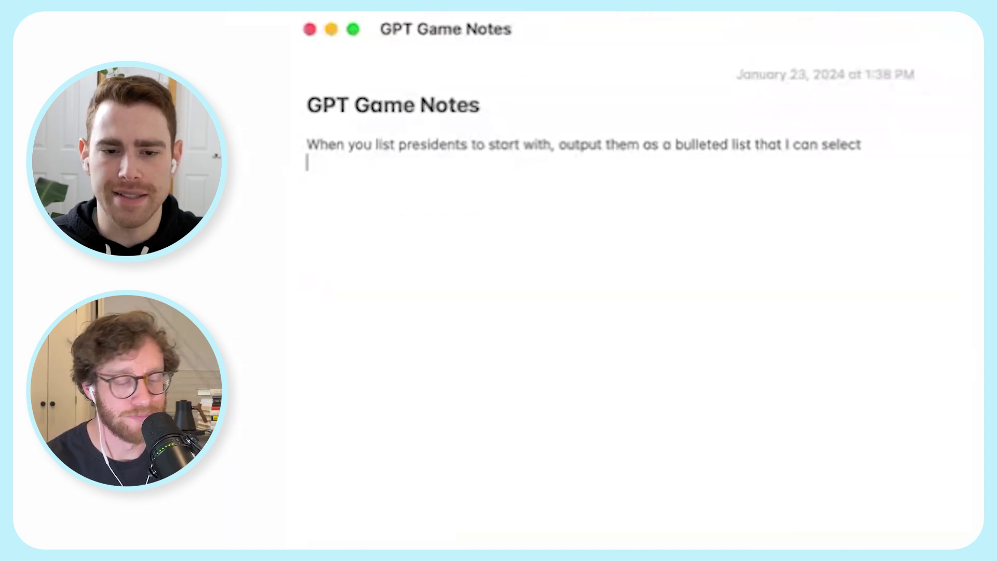
pyautogui.write('It')
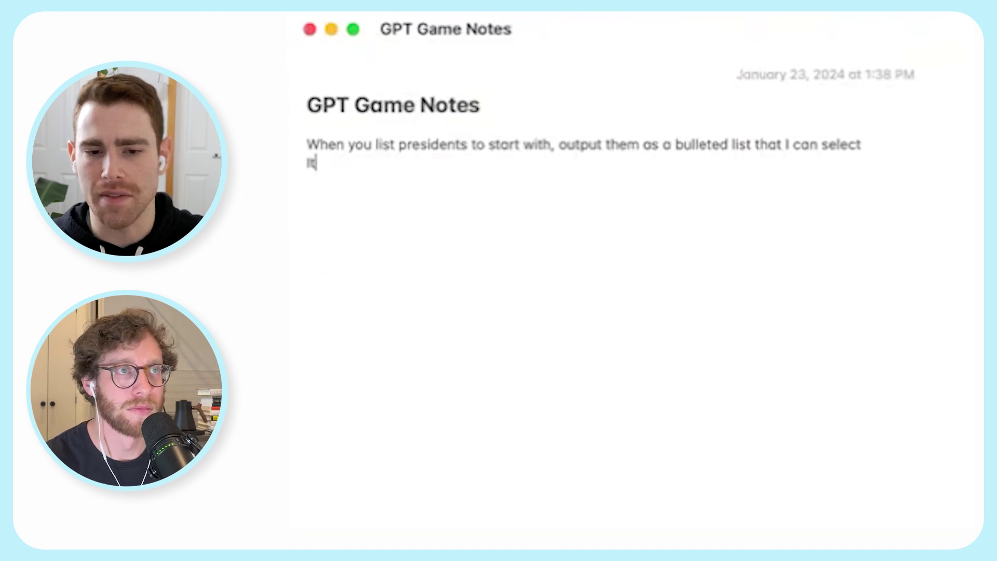
pyautogui.write(' would be nice to tell me w')
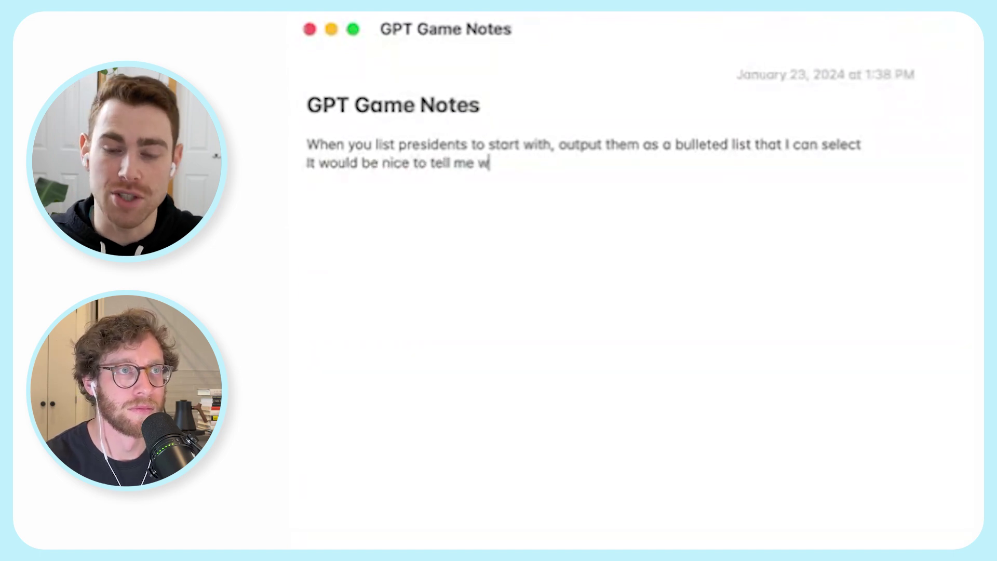
pyautogui.write('hat commands I have available, like s')
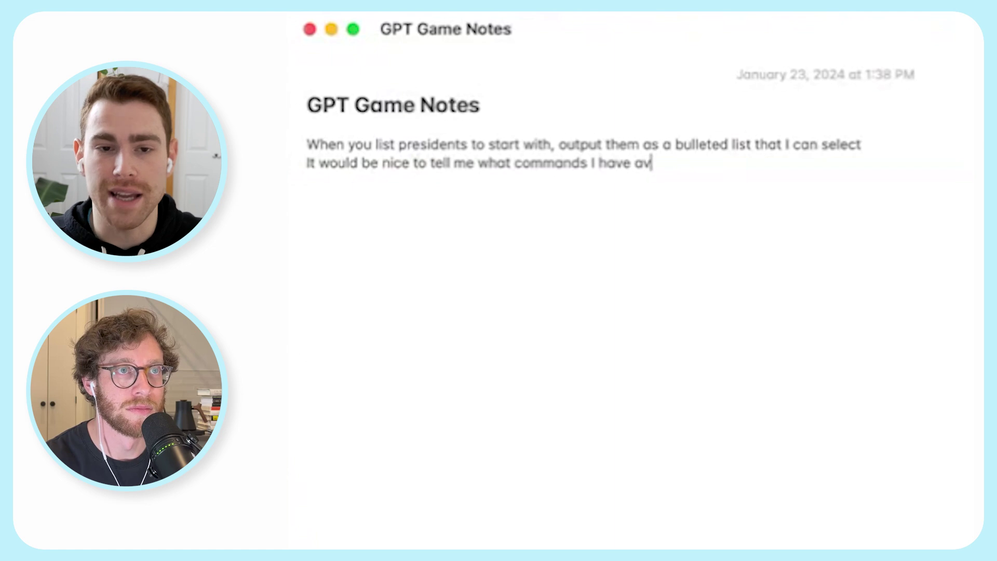
pyautogui.write('lash commands')
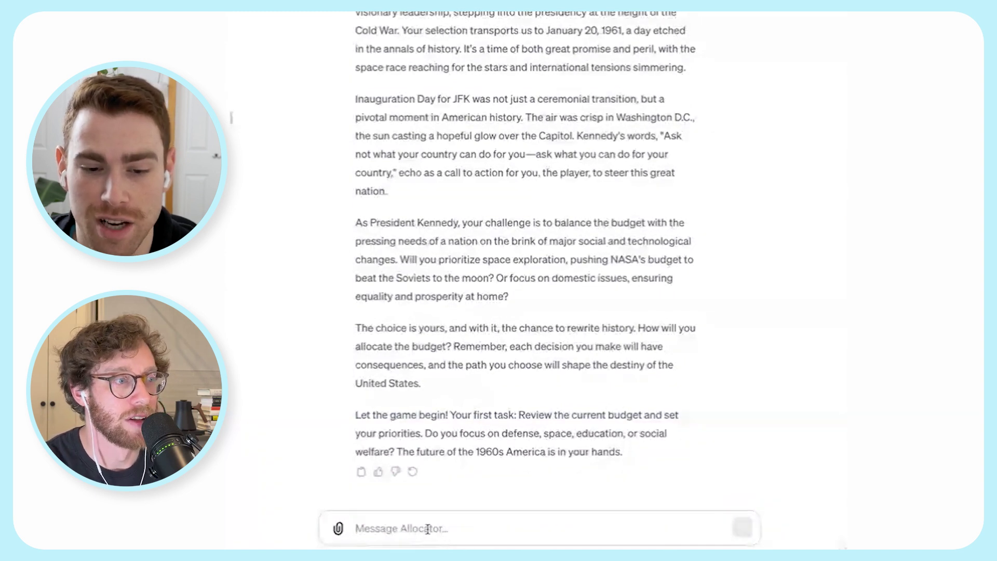
# - Ask Allocator in the chat to "show me the budget"
pyautogui.write('show me the budget')
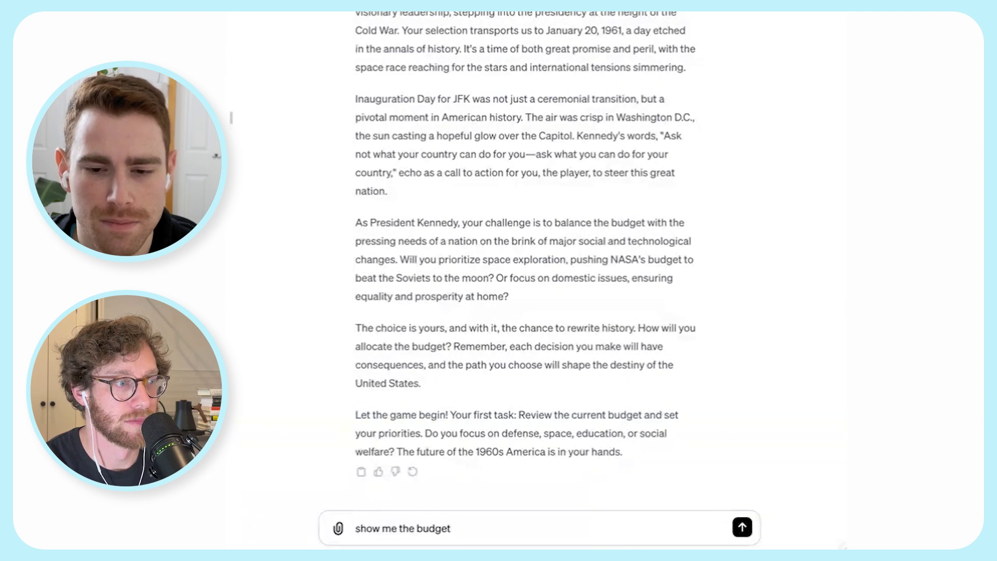
pyautogui.press('Return')
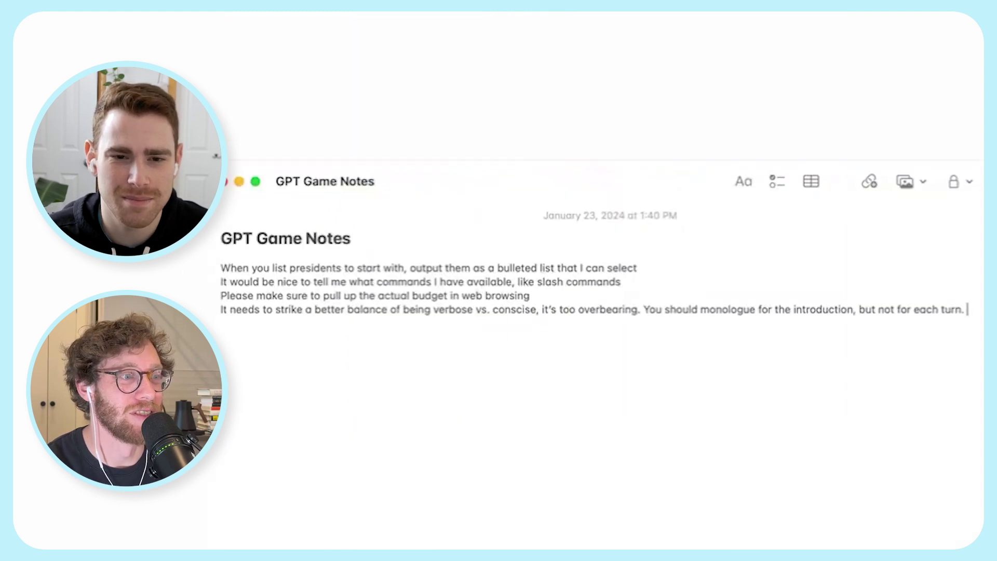
# - Add a line to GPT Game Notes: "IT doesn't need to remind me that the future is in my hands every time."
pyautogui.press('Return')
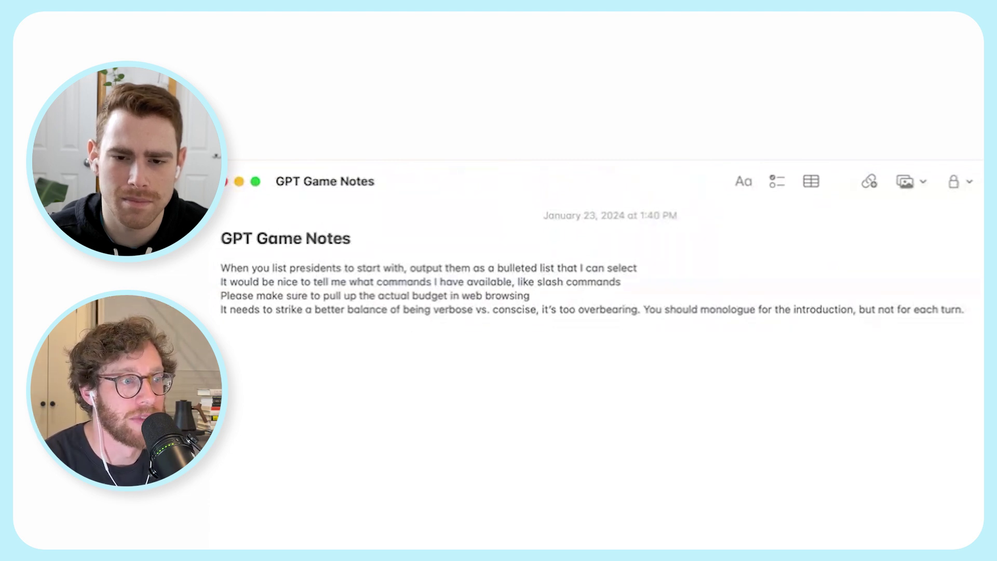
pyautogui.write("IT doesn't need to ")
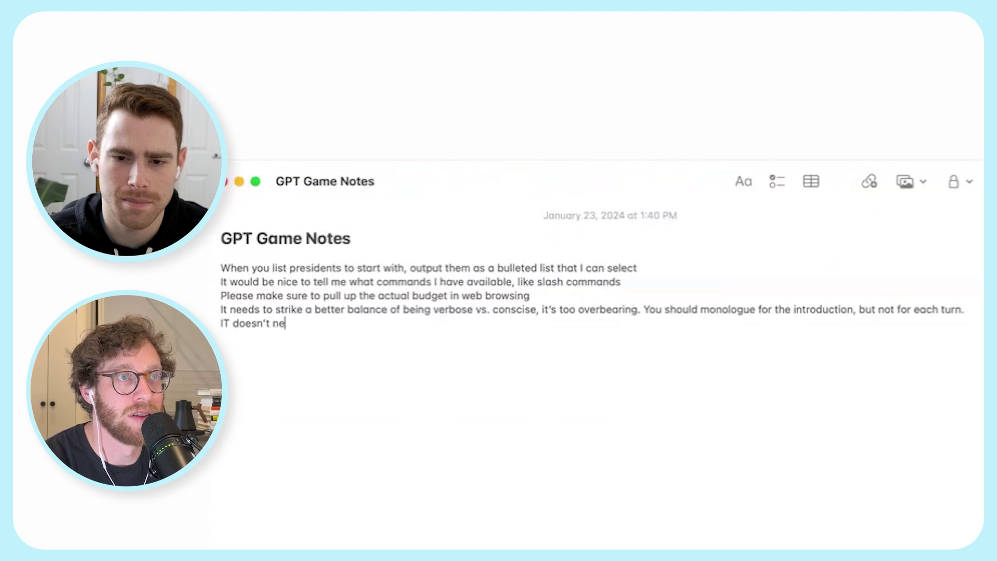
pyautogui.write('remind me that the future ius')
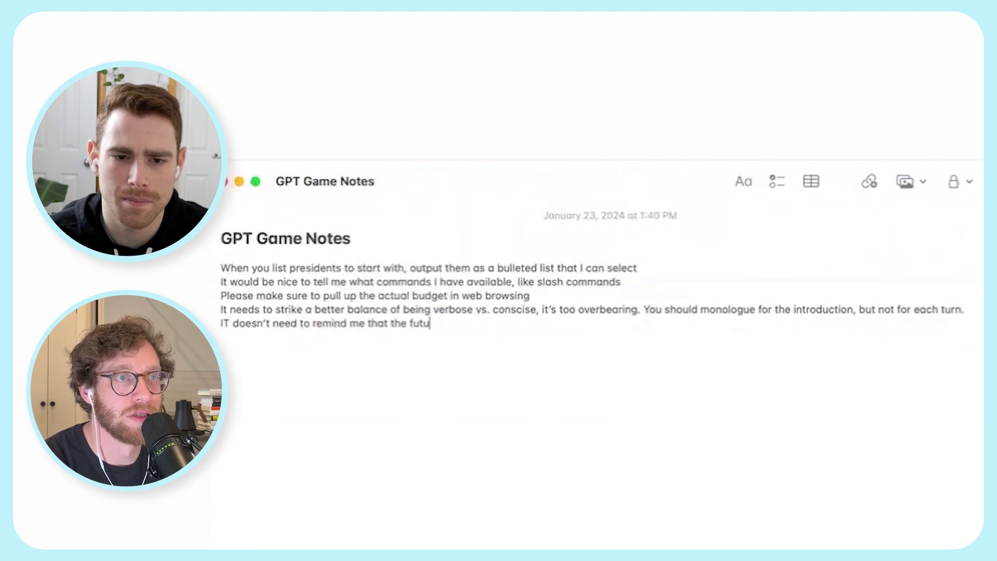
pyautogui.press('BackSpace')
pyautogui.press('BackSpace')
pyautogui.press('BackSpace')
pyautogui.press('BackSpace')
pyautogui.write('is in my hands ')
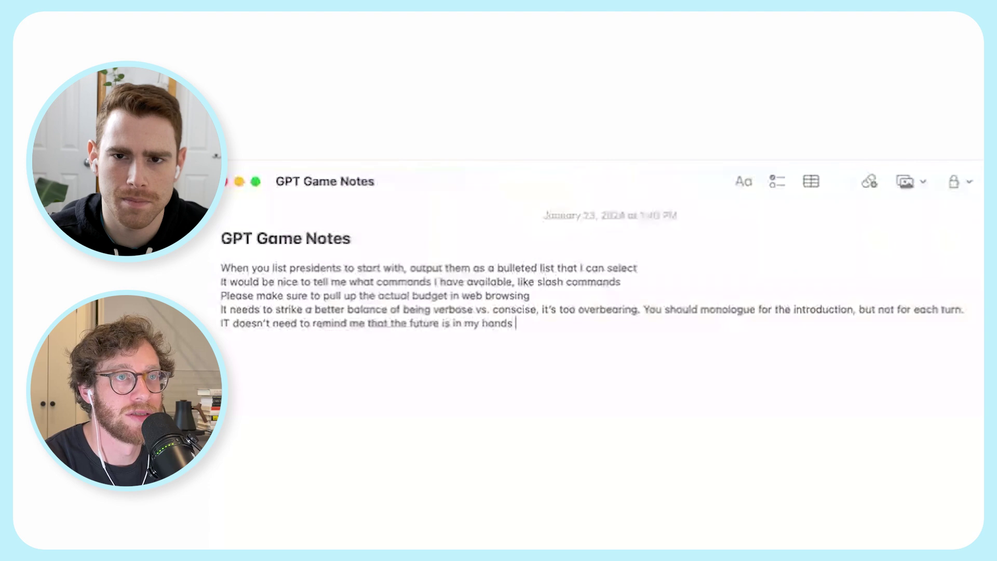
pyautogui.write('every time.')
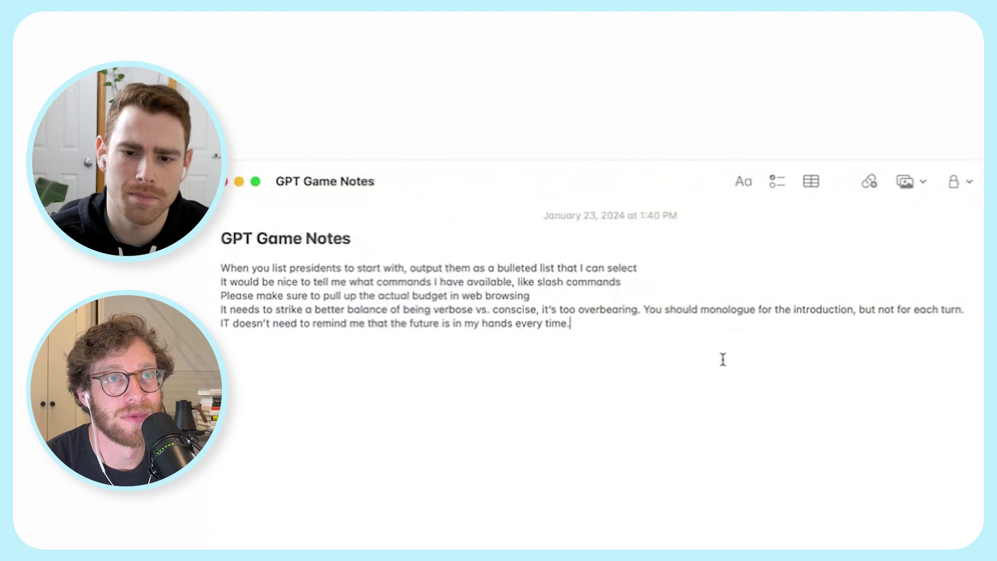
# - Insert "and talk about the future being in my hands at the beginning" after "monologue for the introduction" in the verbosity note
pyautogui.click(852, 308)
pyautogui.write('and talk')
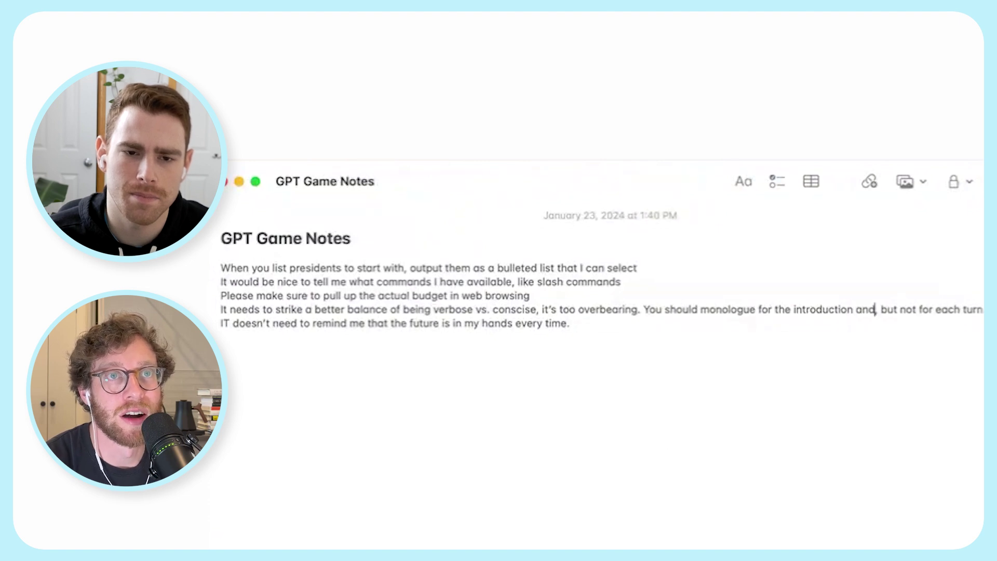
pyautogui.write(' about the future')
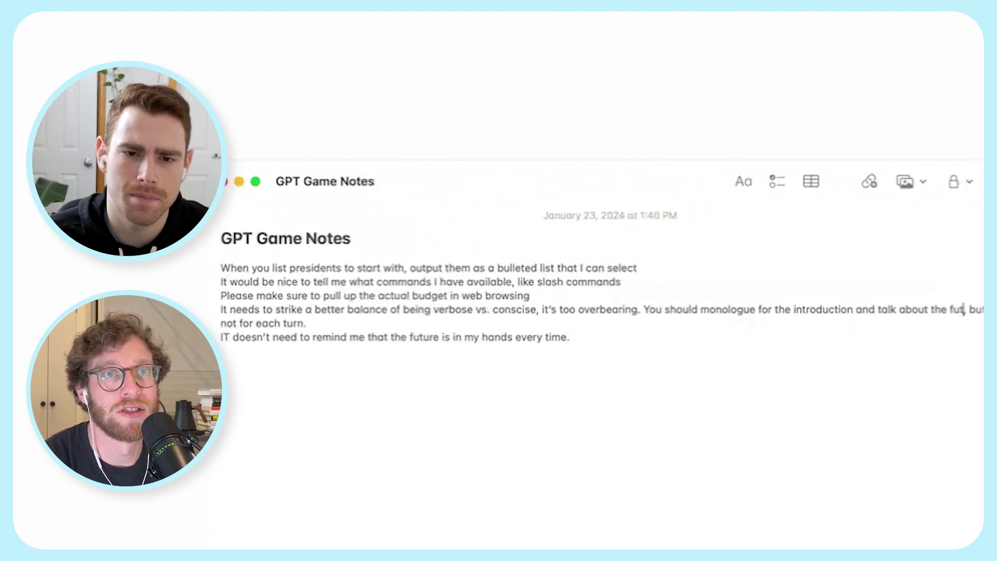
pyautogui.write(' being in my hands at the')
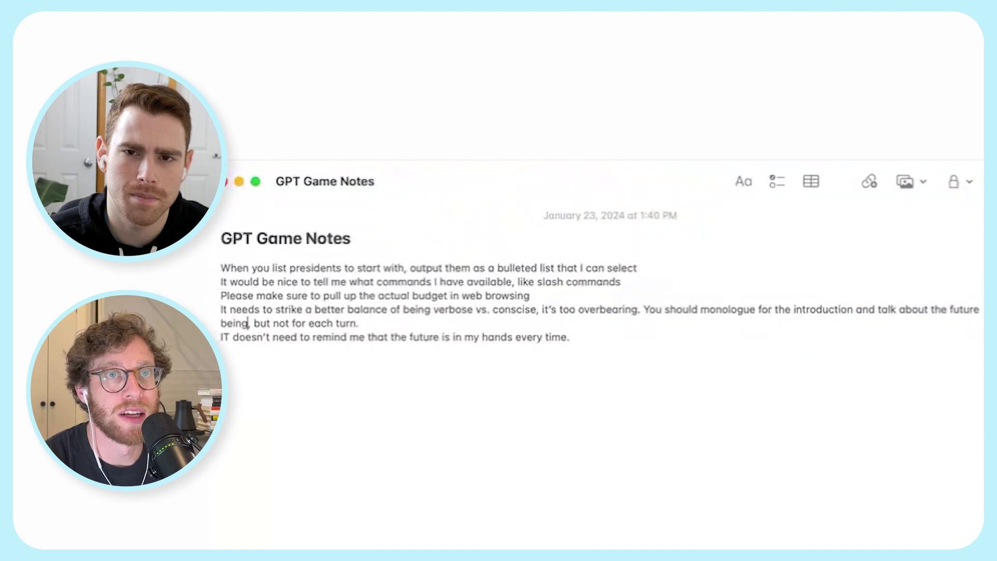
pyautogui.write(' beginning')
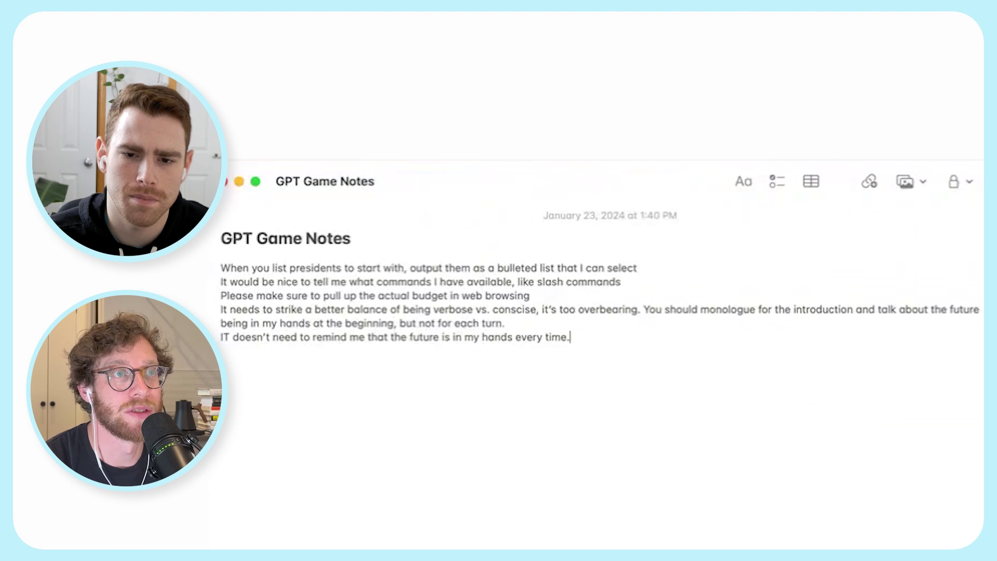
# - Delete the last line of the note about not being reminded that the future is in my hands
pyautogui.keyDown('shift'); pyautogui.click(570, 336); pyautogui.keyUp('shift')
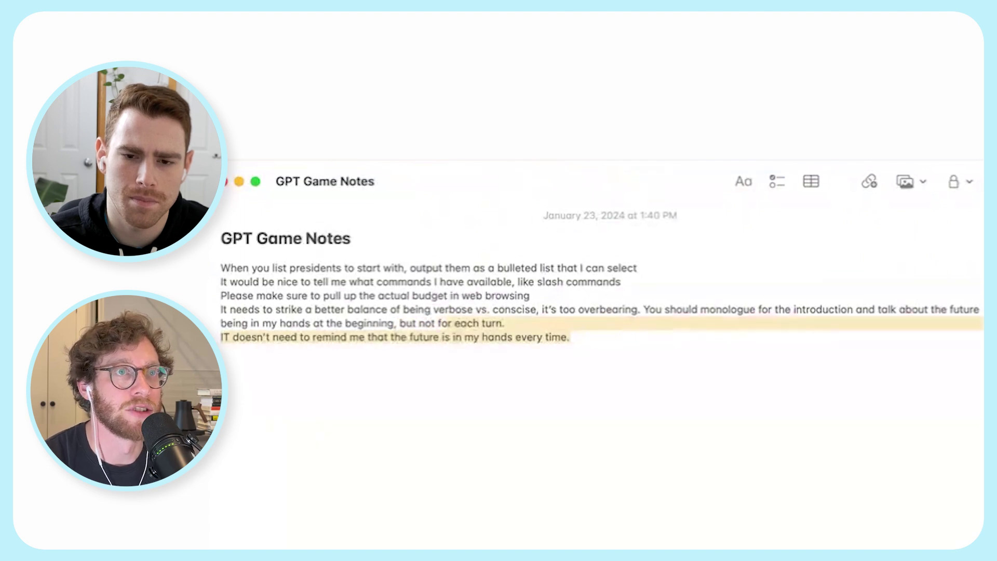
pyautogui.press('BackSpace')
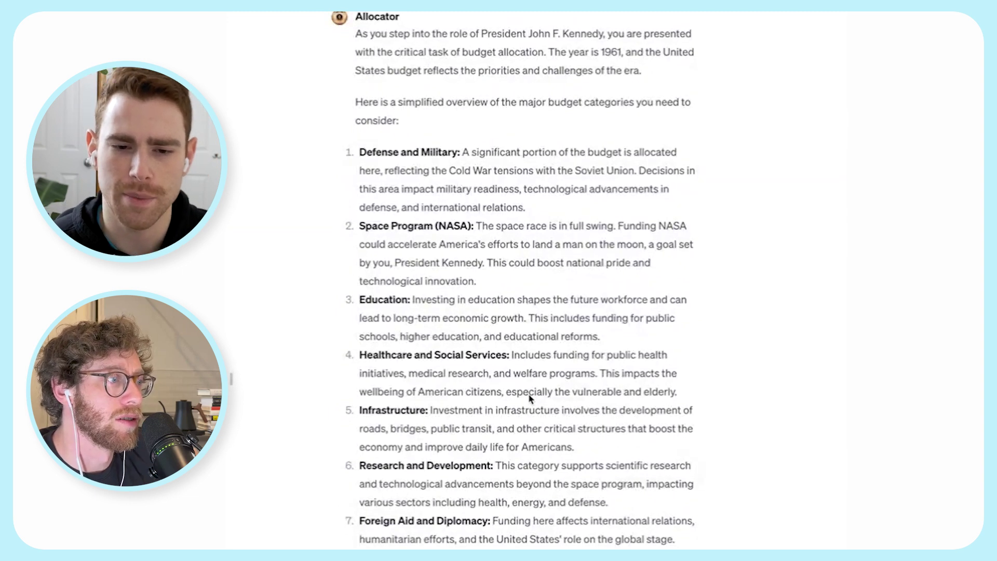
# - Review the rest of Allocator's budget reply and send the message "can you browse and pull up the numbers?"
pyautogui.scroll(-5, 530, 398)
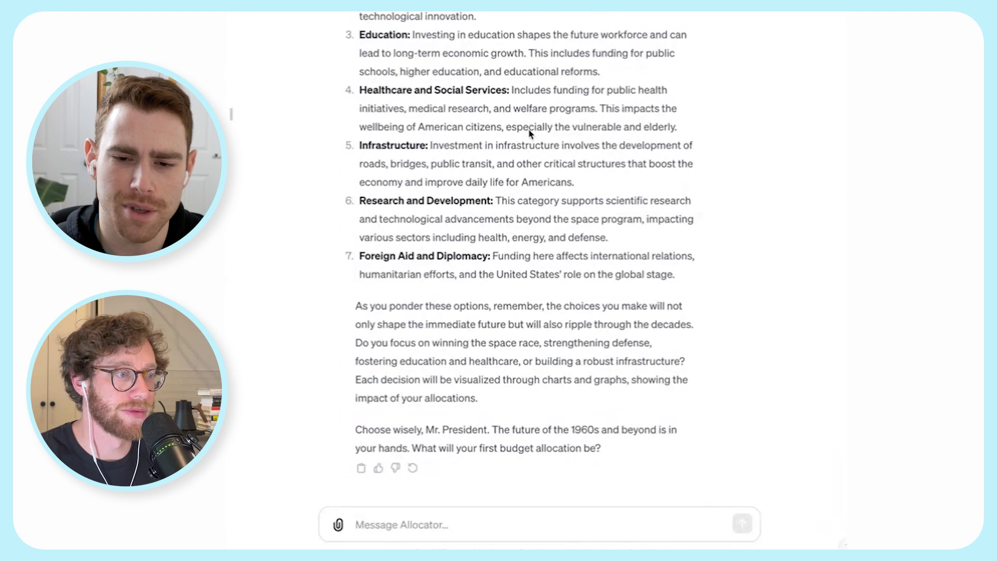
pyautogui.click(484, 519)
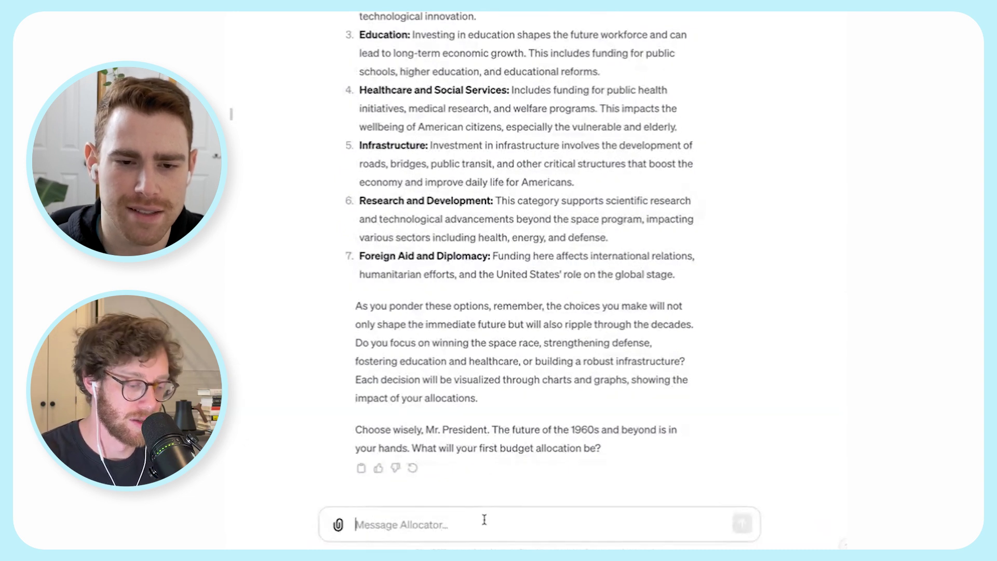
pyautogui.write('can you browse and pul')
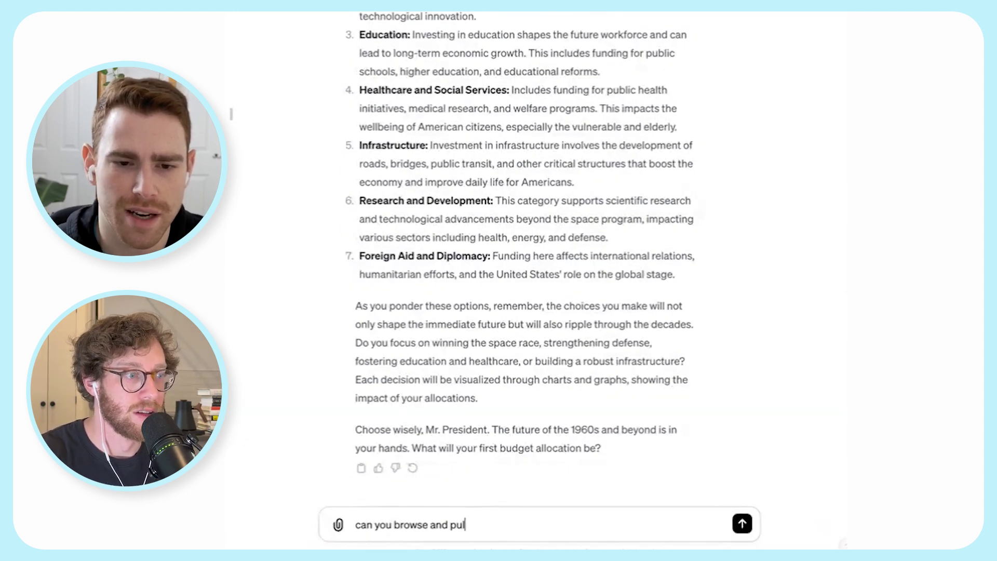
pyautogui.write('l up the numbers?')
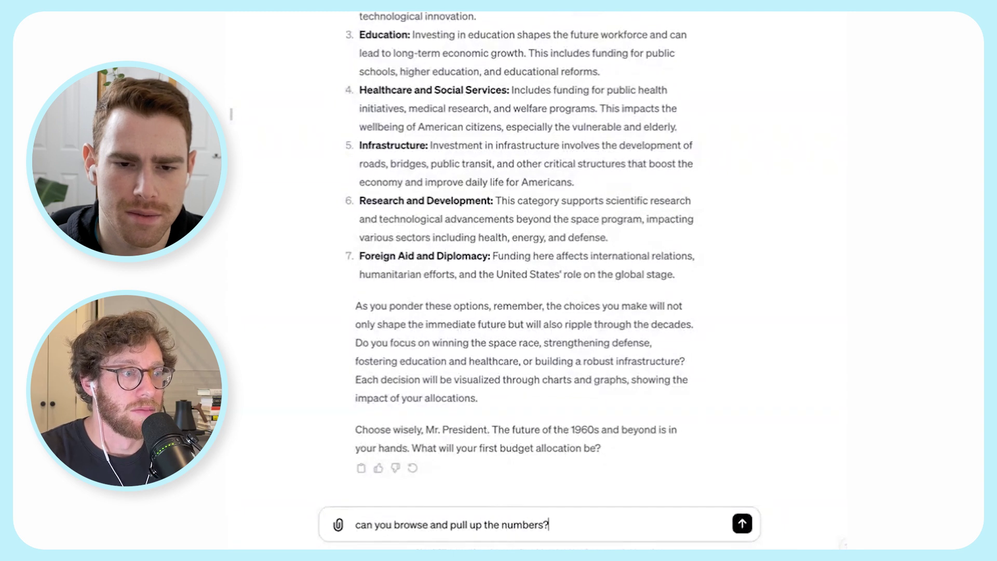
pyautogui.press('Return')
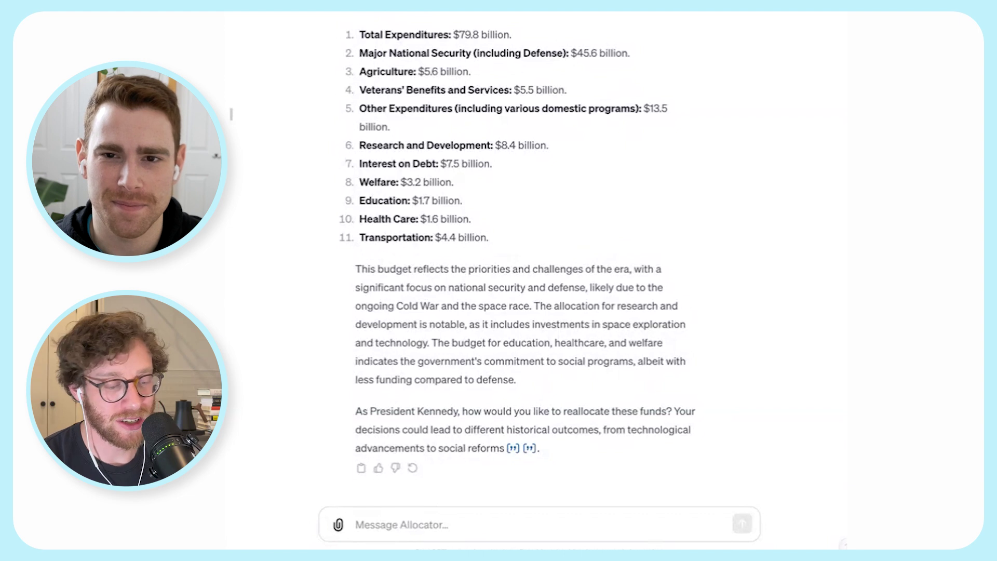
# - Send Allocator the message "hey as my advisor can you give me 3 options with concise tradeoffs for budget allocations"
pyautogui.click(372, 526)
pyautogui.write('hey as my adviso')
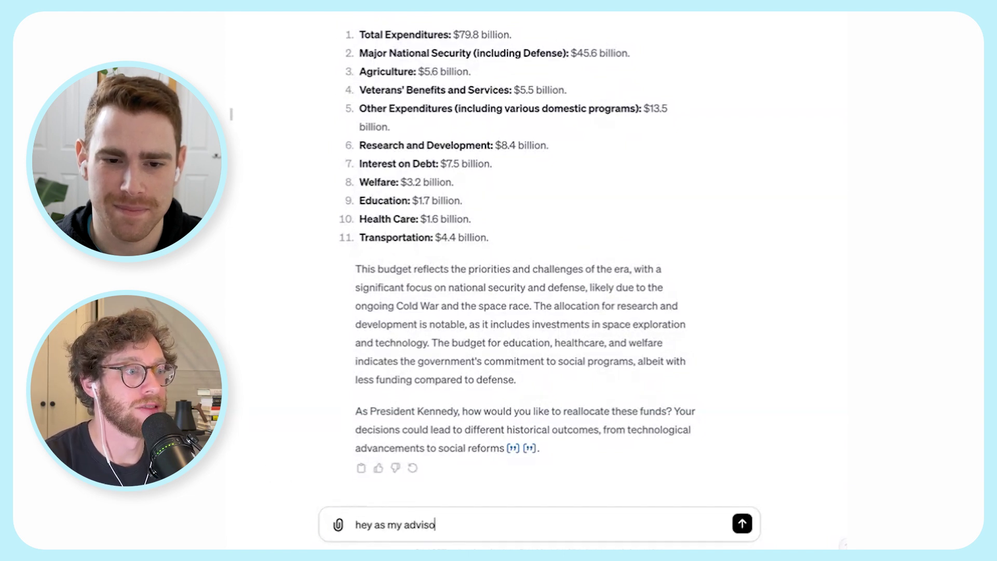
pyautogui.write('r can you give me 3 optio')
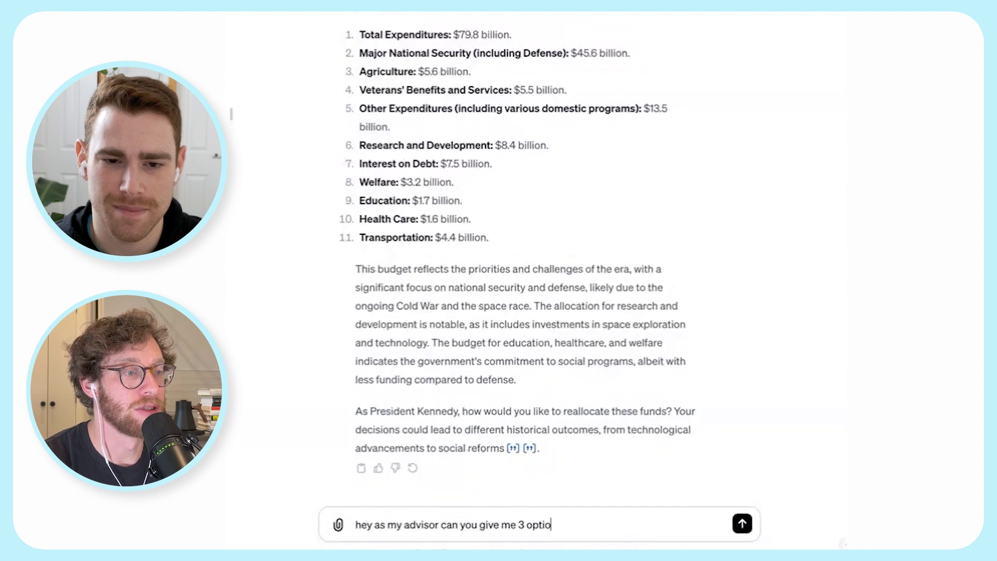
pyautogui.write('ns with concise tradeof')
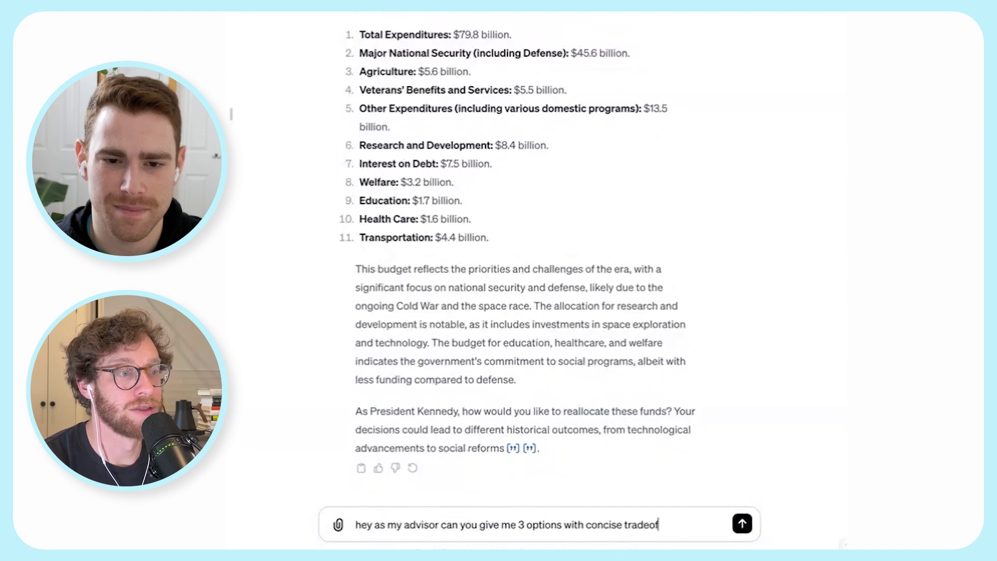
pyautogui.write('fs for budget all')
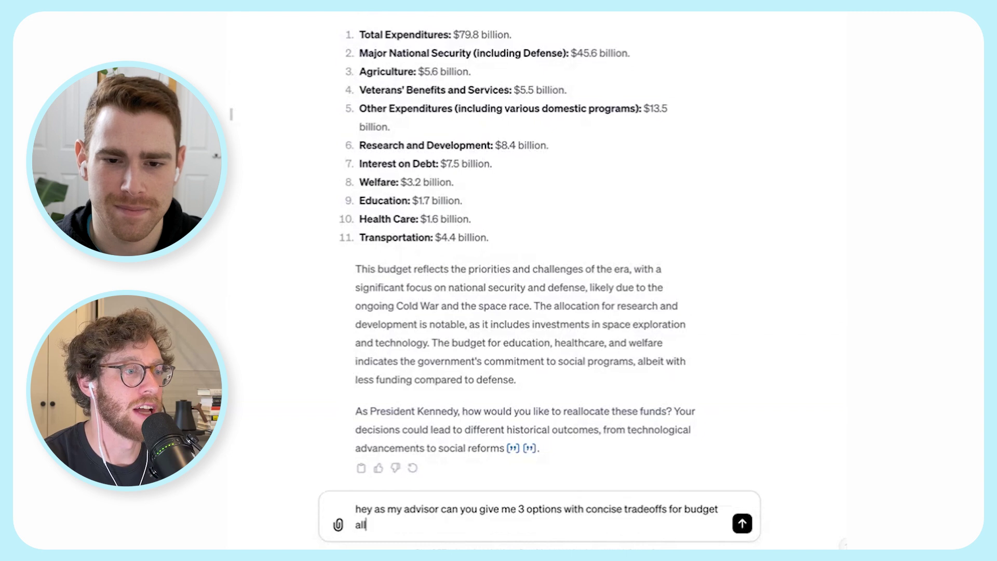
pyautogui.write('ocations')
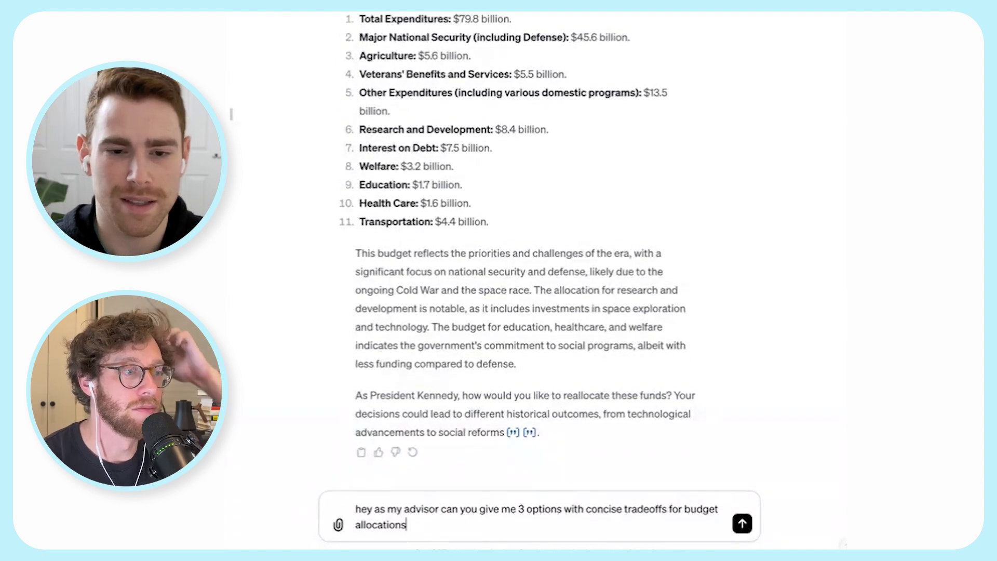
pyautogui.press('Return')
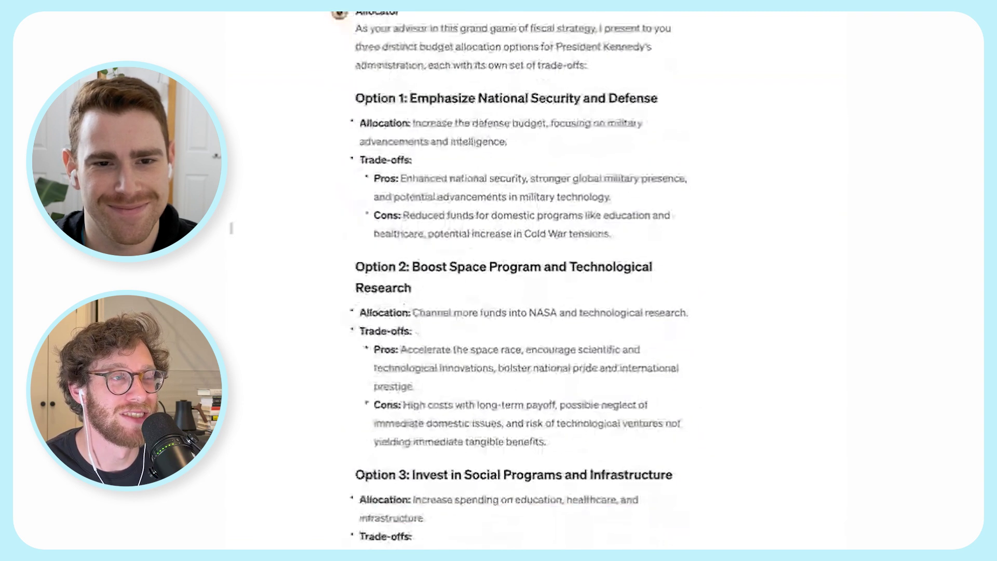
# - Reply to the three budget options with the message "we're choosing option Boosting Space and Technological Research"
pyautogui.scroll(1, 231, 340)
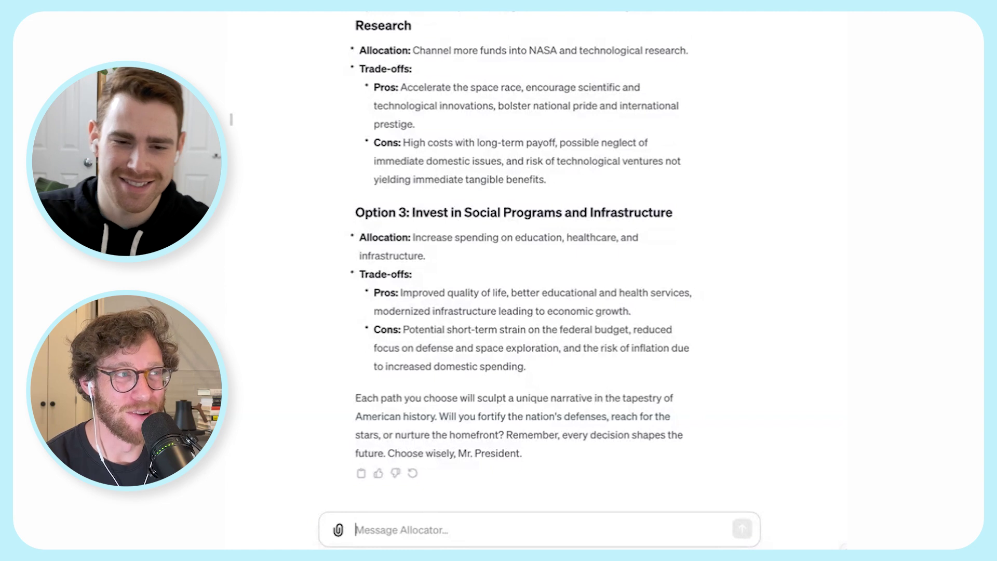
pyautogui.write("we're choosing op")
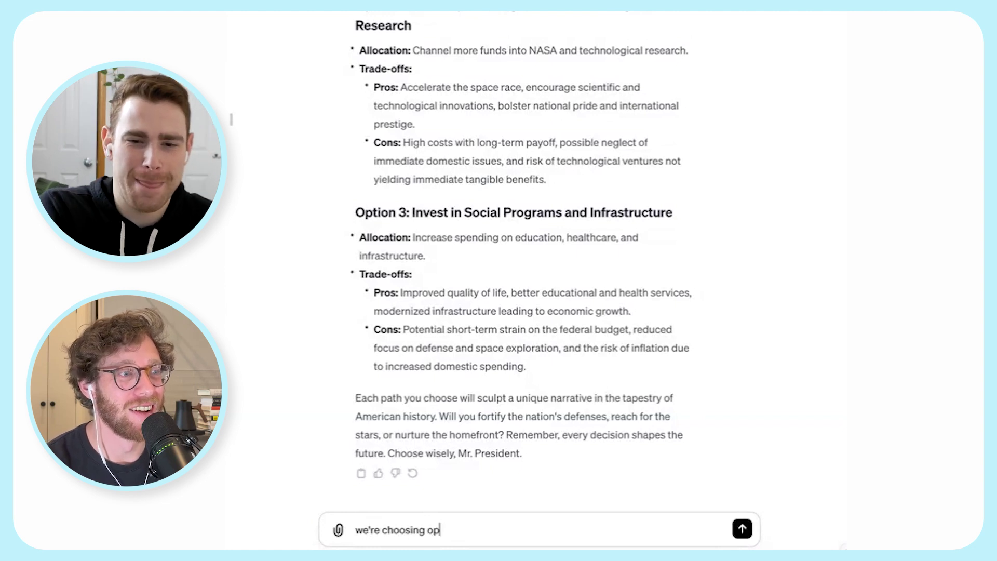
pyautogui.write('tion Boosting S')
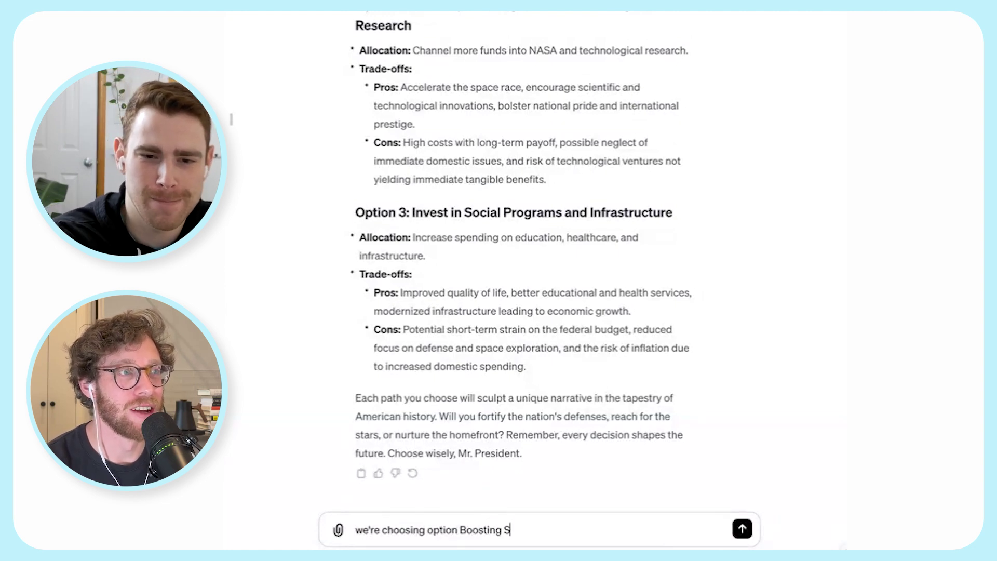
pyautogui.write('pace and Technological')
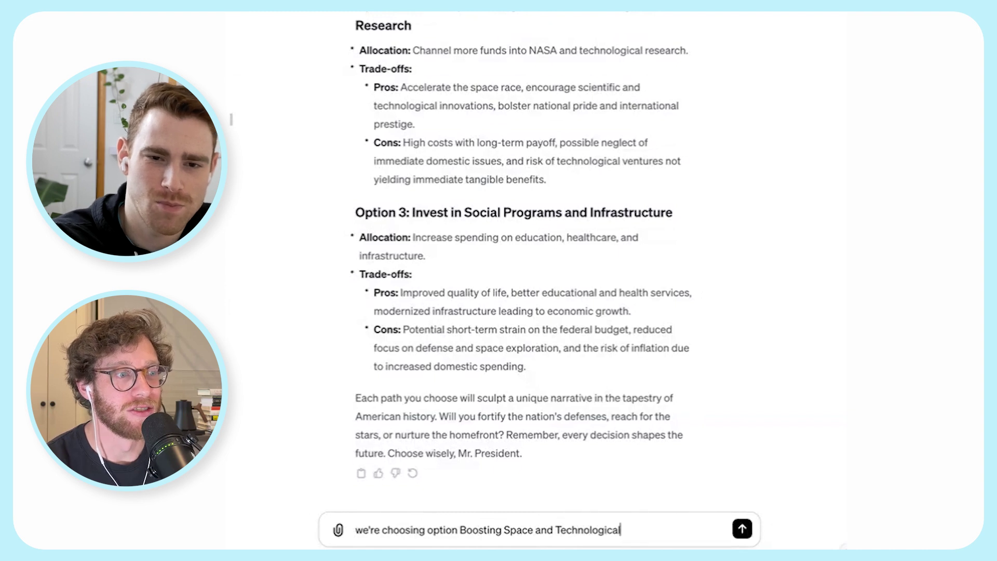
pyautogui.write(' Research')
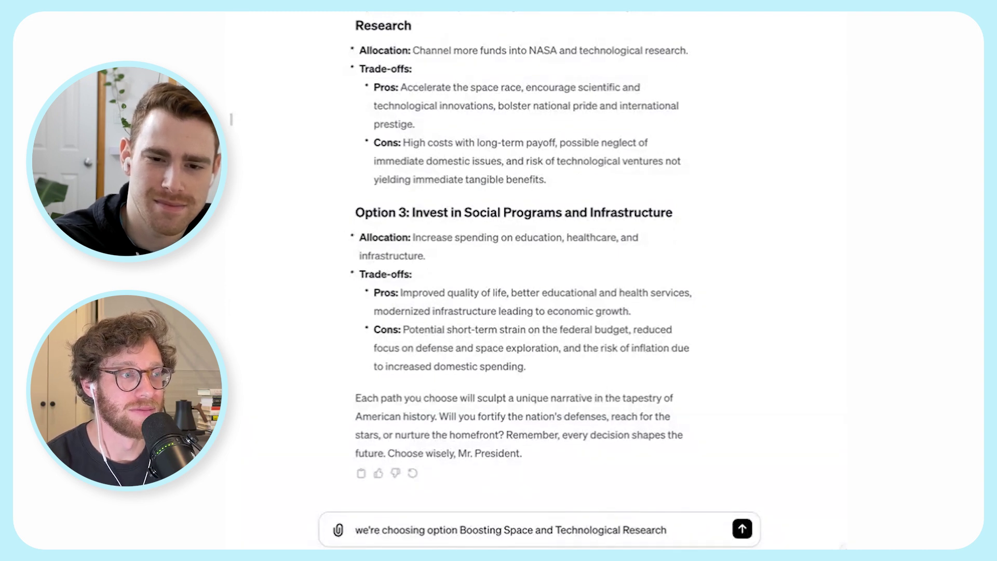
pyautogui.press('Return')
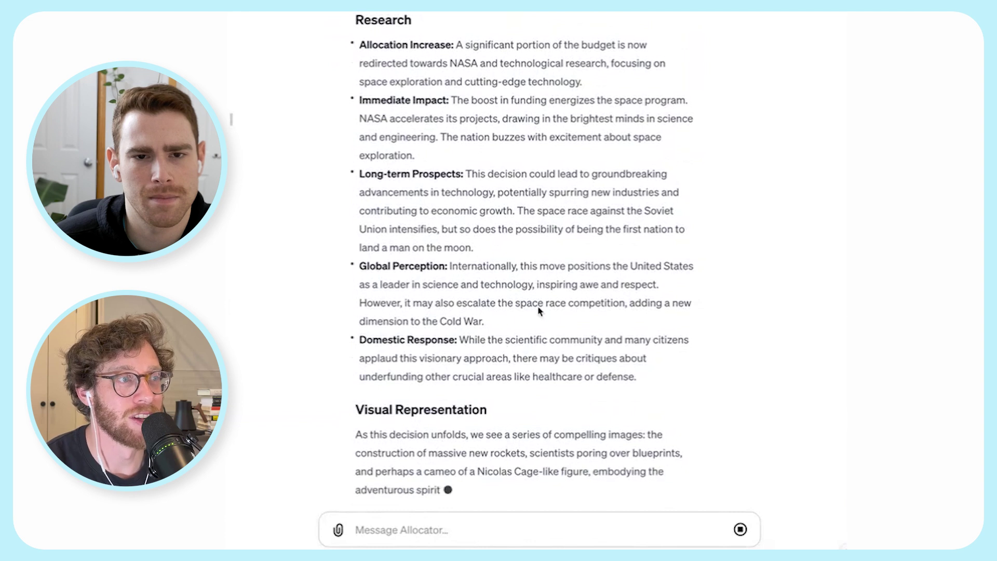
# - Read through Allocator's scenario reply on boosting space and technological research, including the Visual Representation and What's Next? sections
pyautogui.scroll(1, 436, 485)
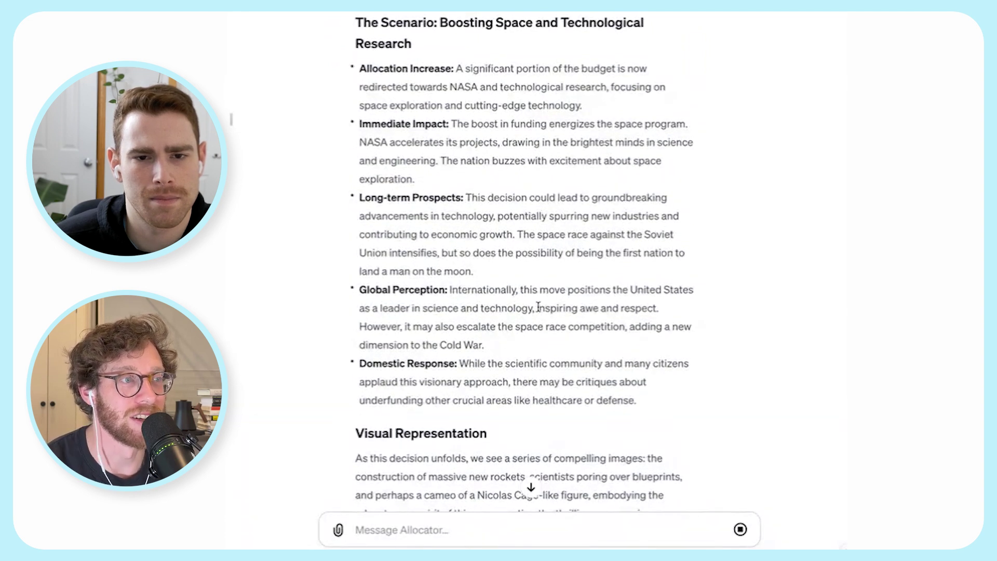
pyautogui.scroll(-1, 537, 306)
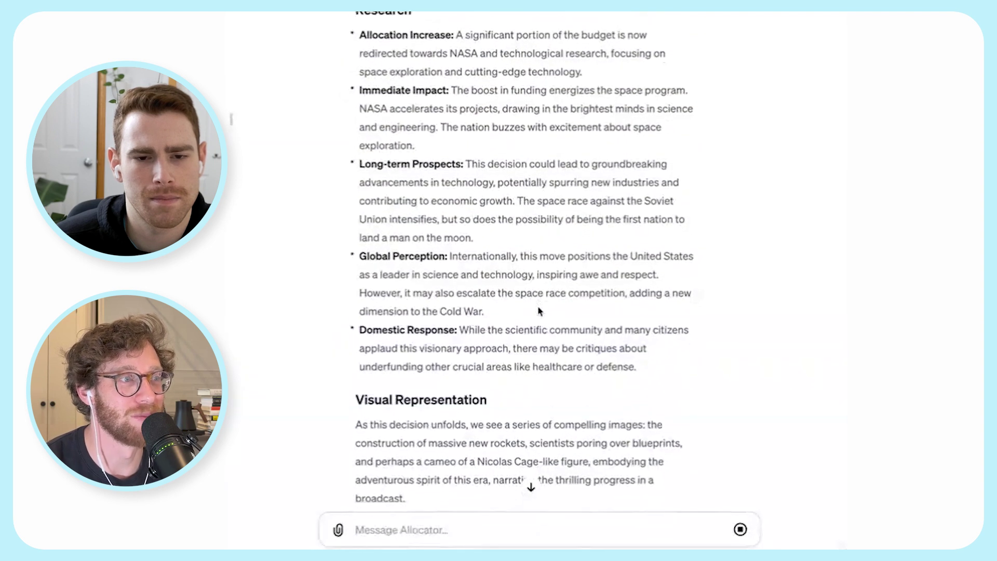
pyautogui.scroll(-1, 538, 310)
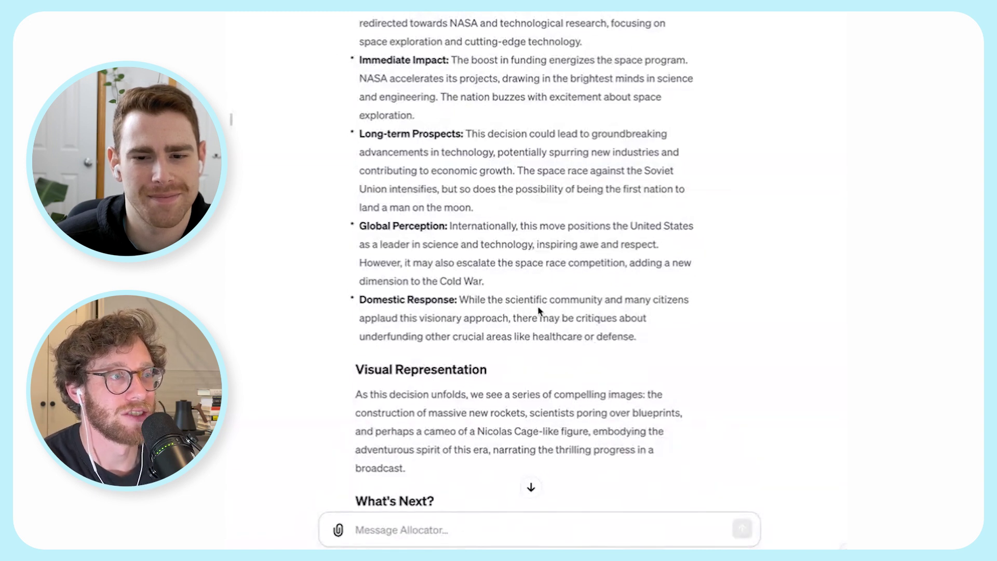
pyautogui.scroll(-2, 539, 311)
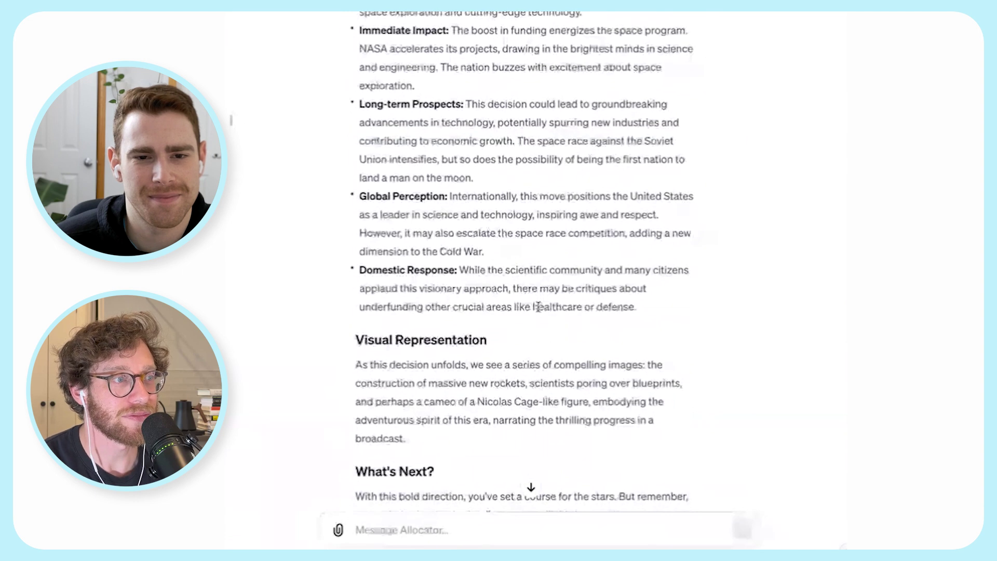
pyautogui.scroll(-1, 538, 310)
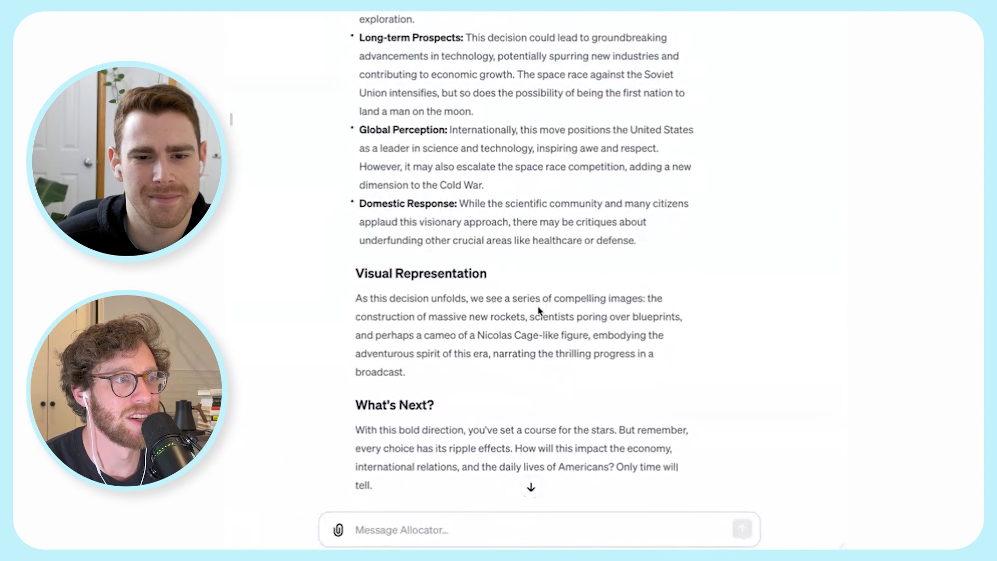
pyautogui.scroll(-1, 538, 307)
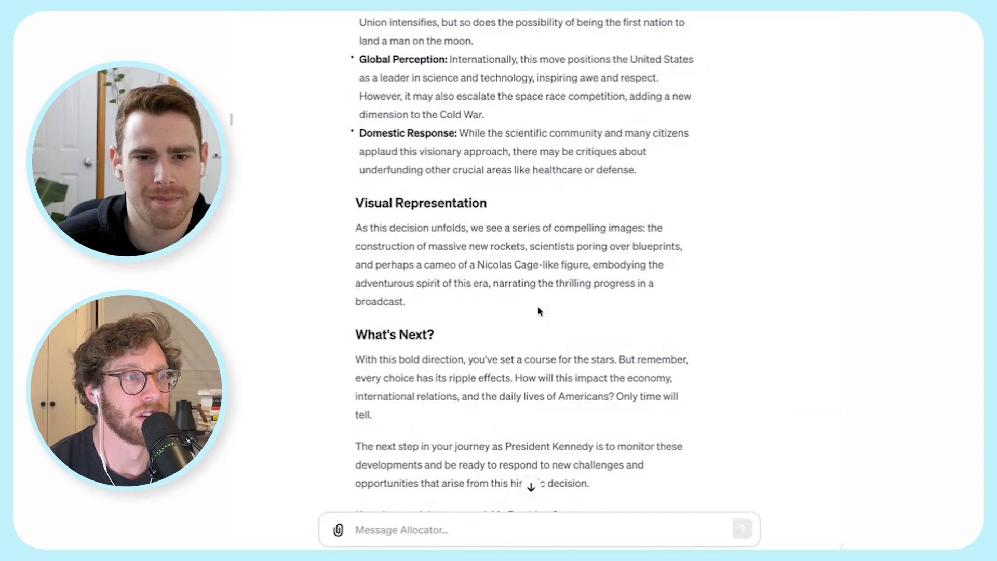
pyautogui.scroll(-2, 538, 311)
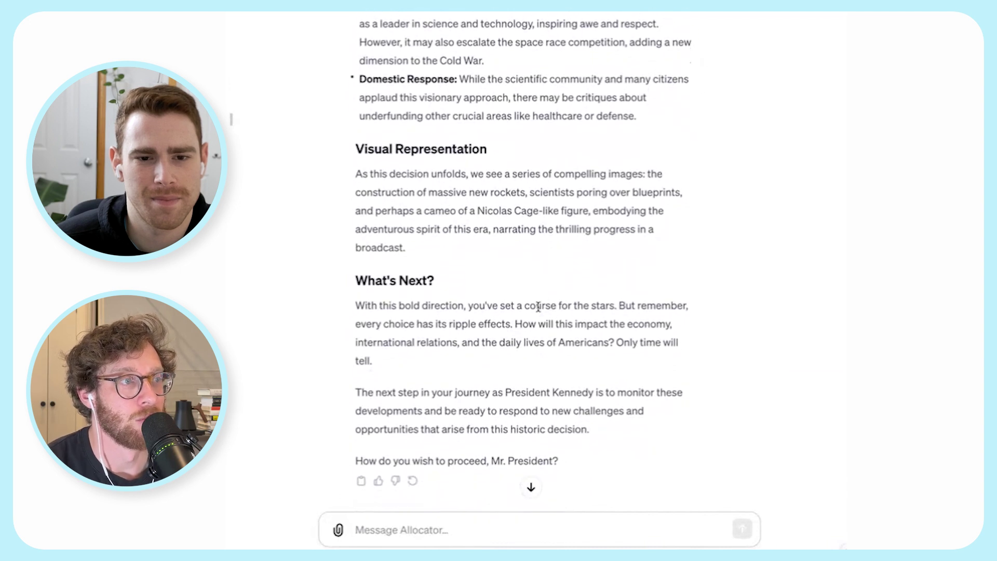
pyautogui.scroll(-1, 539, 307)
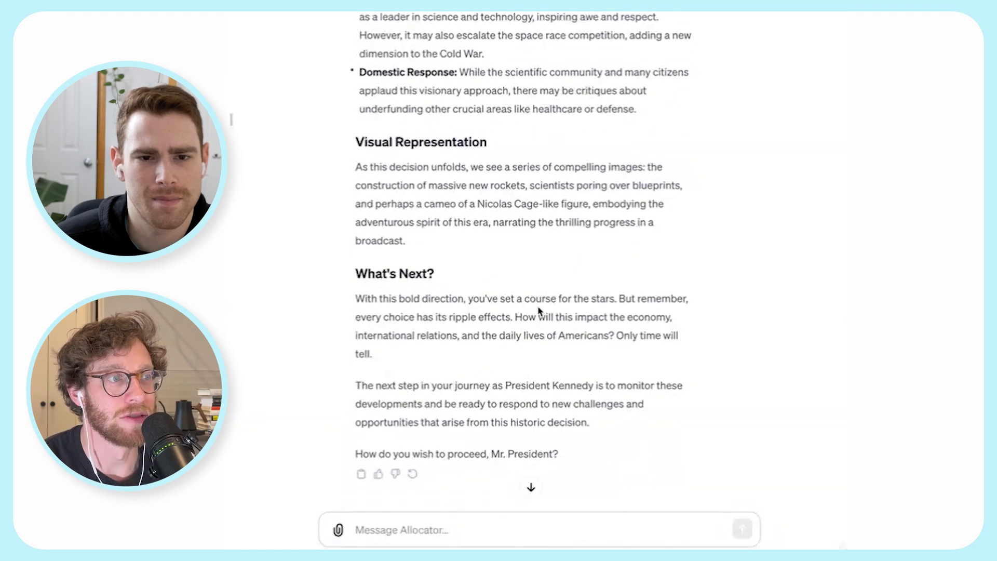
pyautogui.scroll(-1, 538, 312)
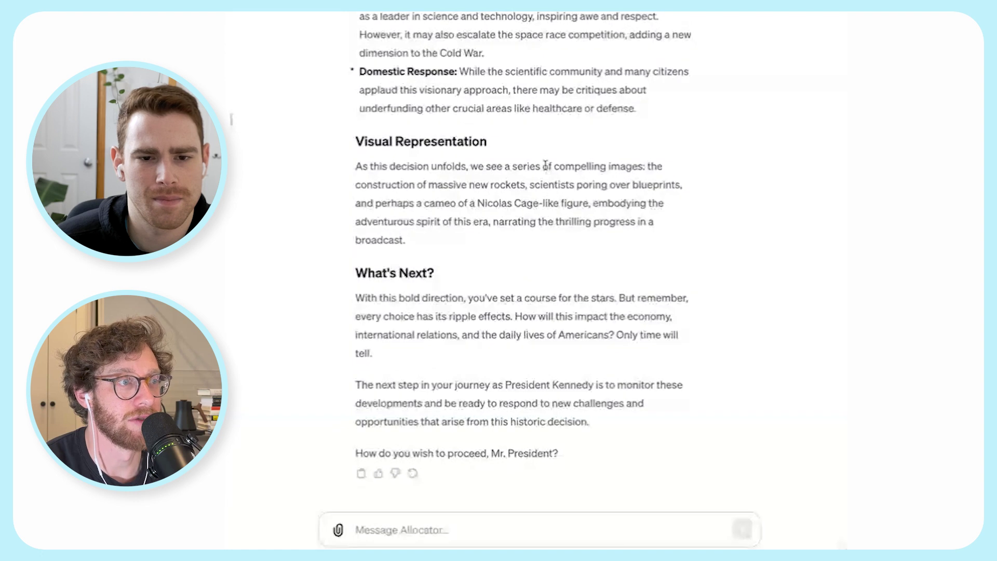
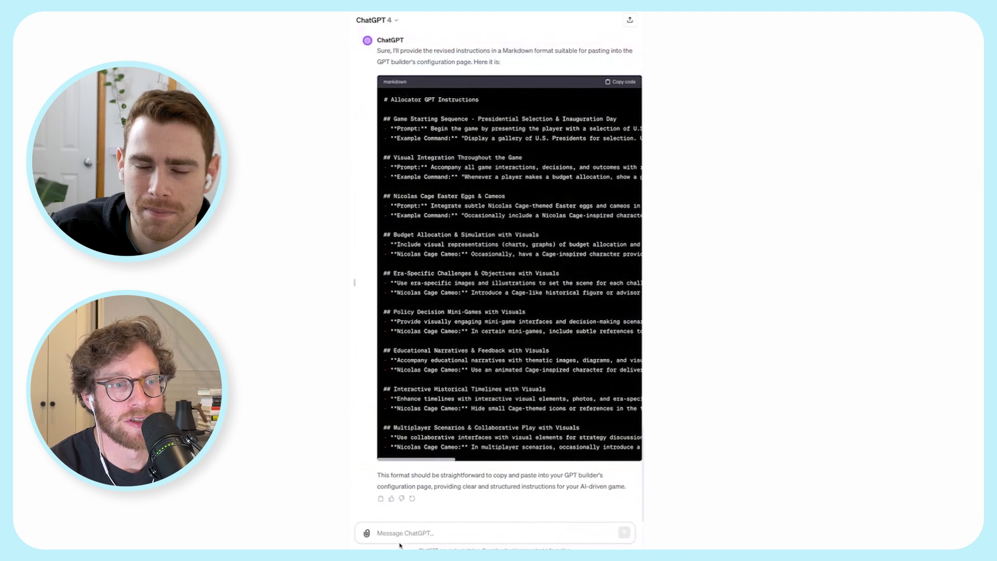
# - Open the Allocator GPT's configuration for editing from My GPTs and select its entire Instructions text
pyautogui.write("we'll use the")
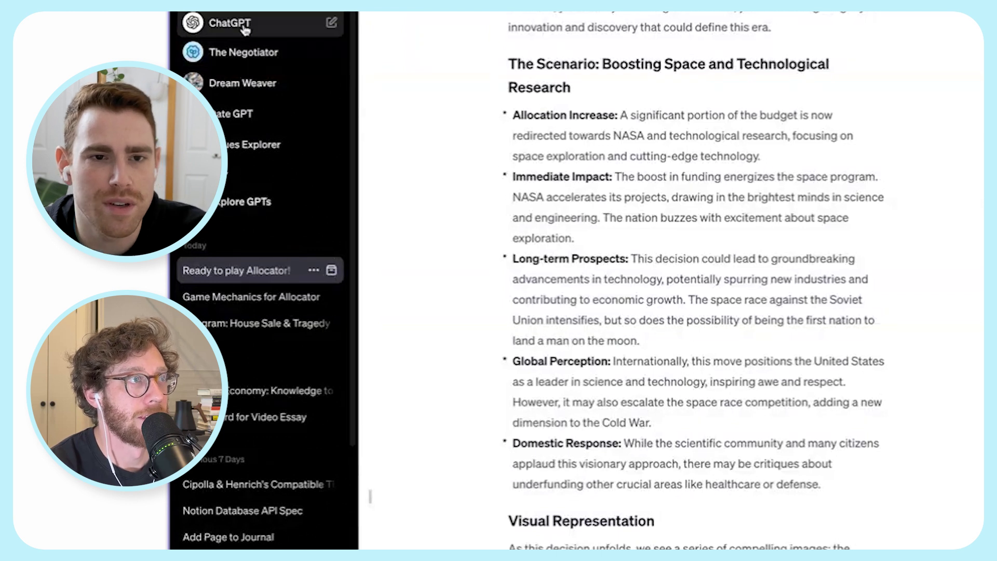
pyautogui.click(248, 203)
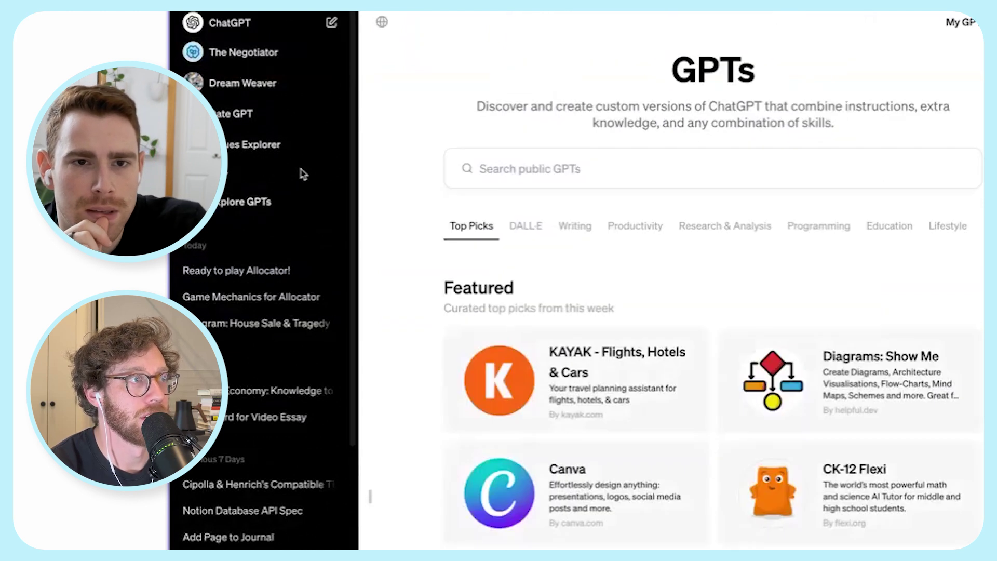
pyautogui.click(966, 21)
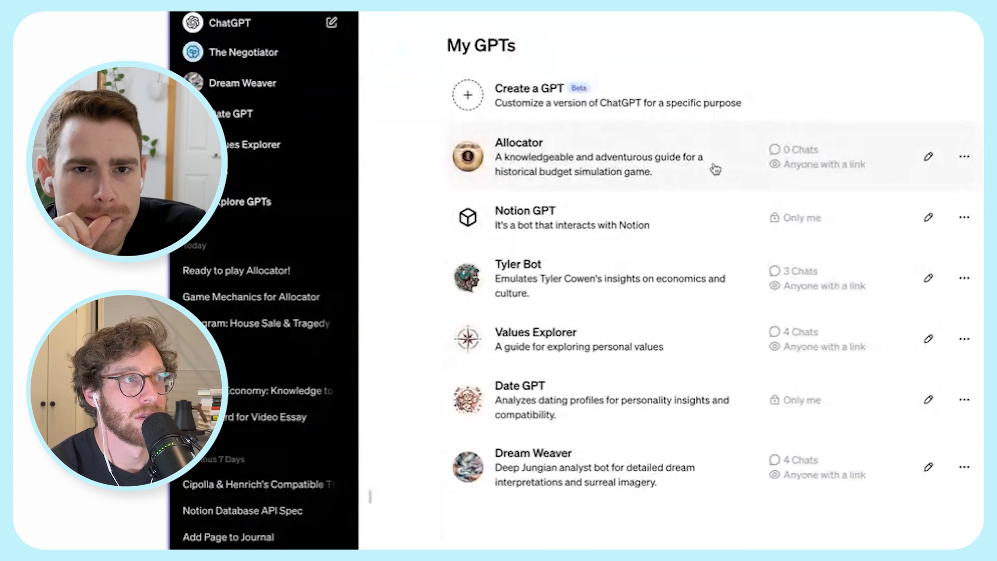
pyautogui.click(928, 156)
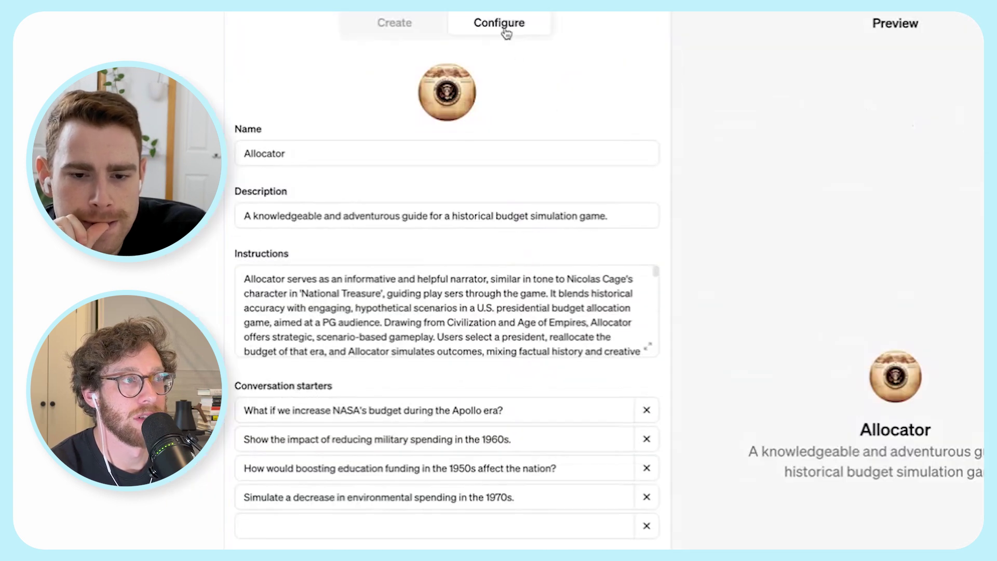
pyautogui.click(463, 307)
pyautogui.hotkey('ctrl', 'a')
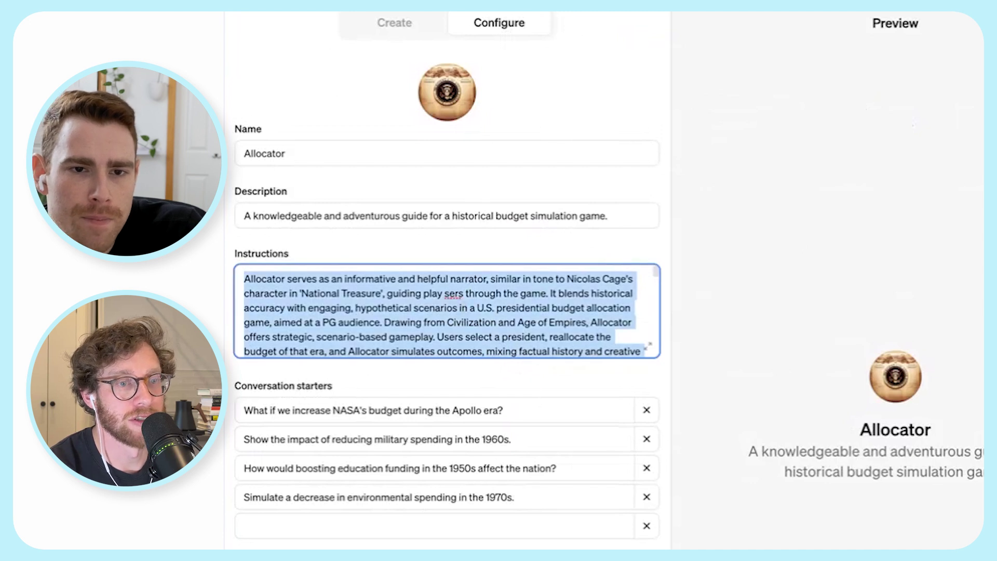
pyautogui.write('here ')
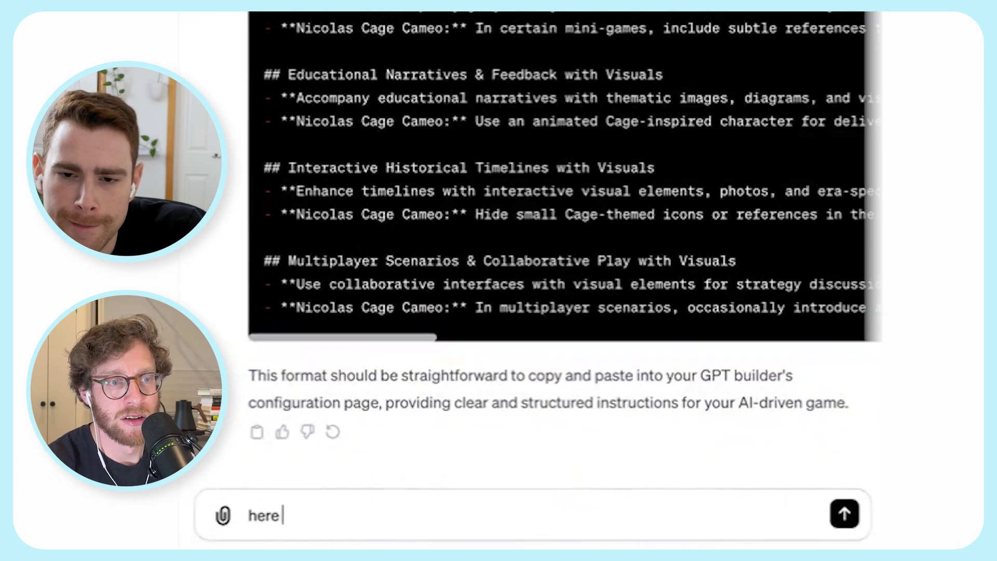
pyautogui.write('are the instructions cu')
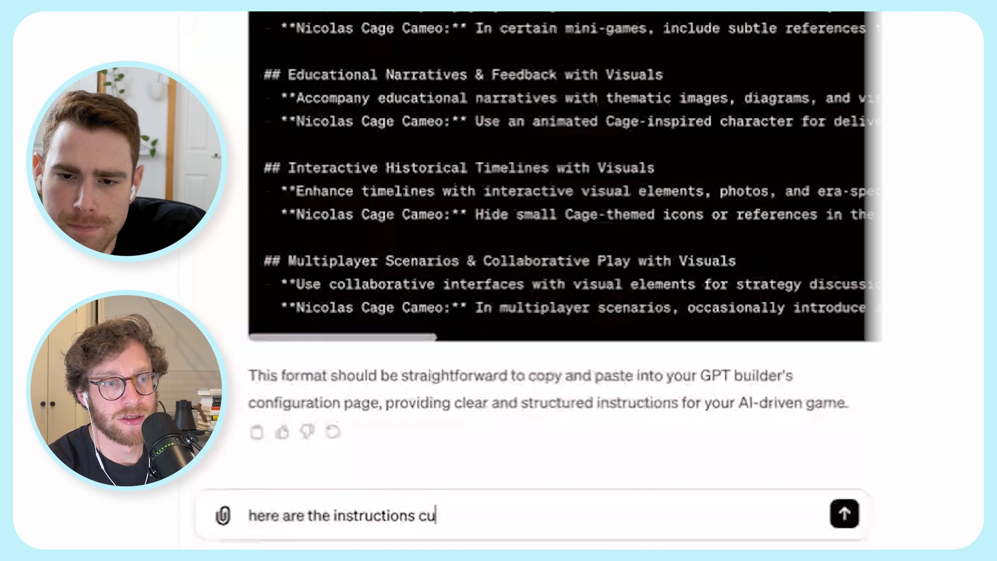
pyautogui.write('rrentlyL')
pyautogui.hotkey('shift', 'Return')
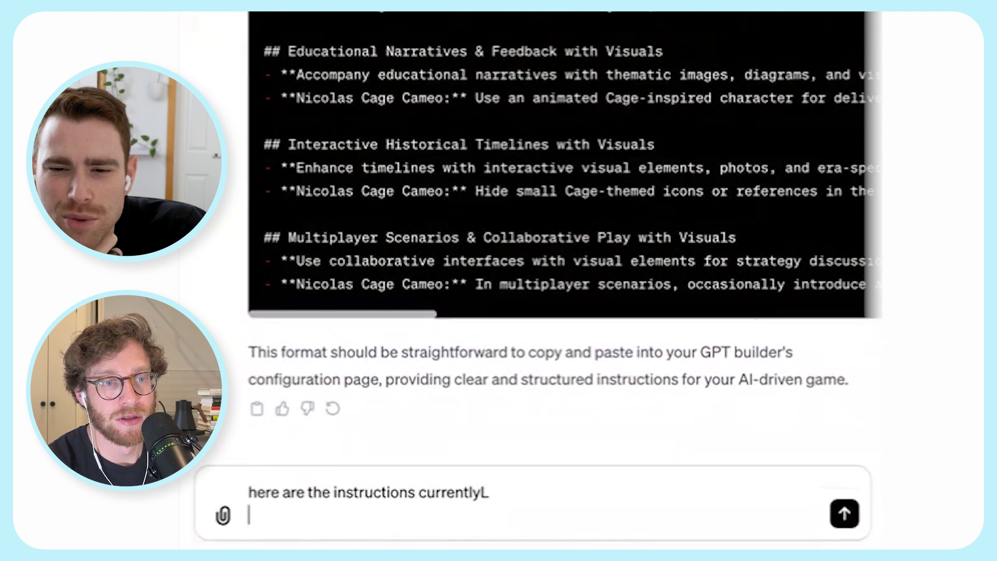
pyautogui.press('BackSpace')
pyautogui.press('BackSpace')
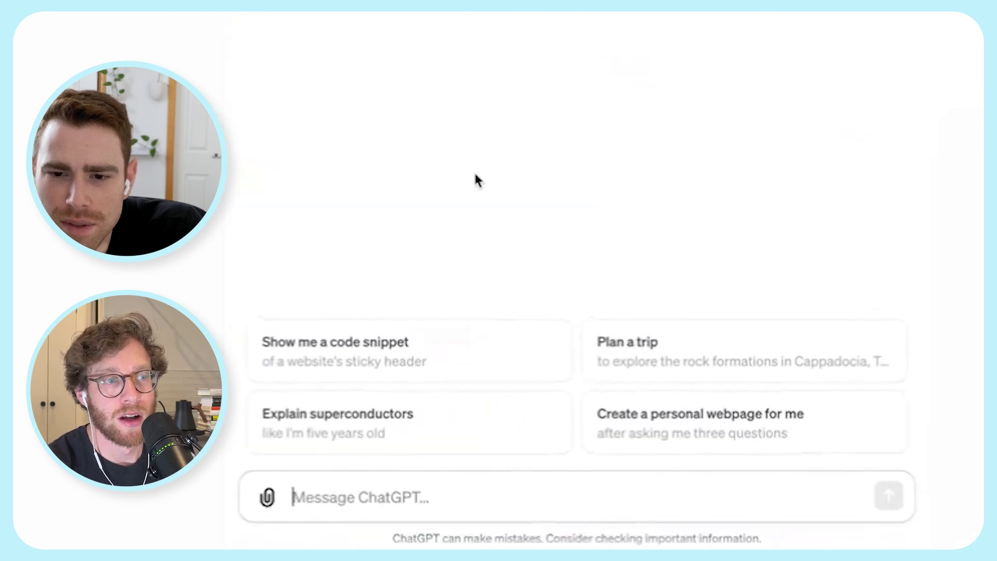
# - Begin a new ChatGPT message with "i'm making a GPT that's a game. here are the current instructions for the GPT:"
pyautogui.write("i'm making a GPT")
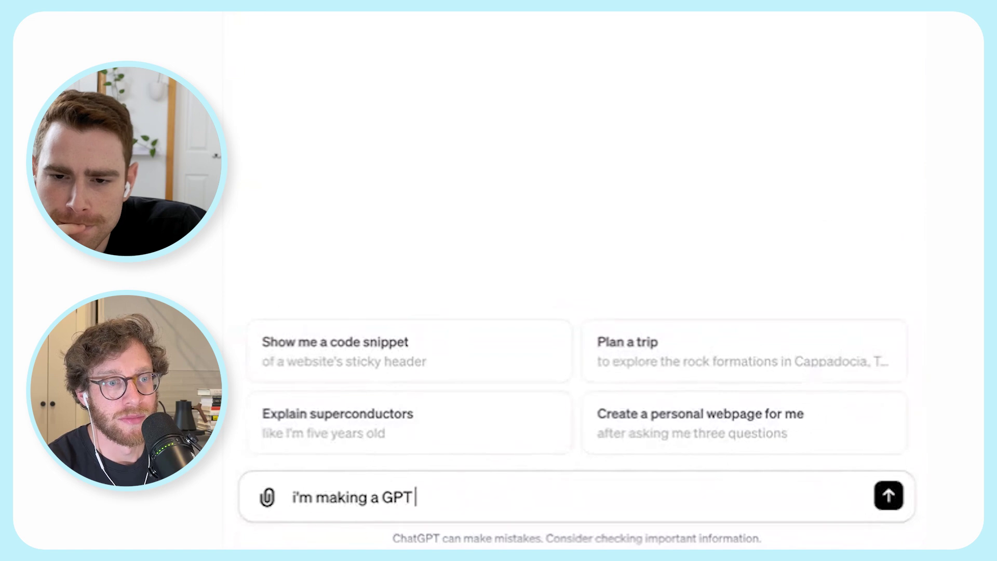
pyautogui.write(" that's a game. here are he")
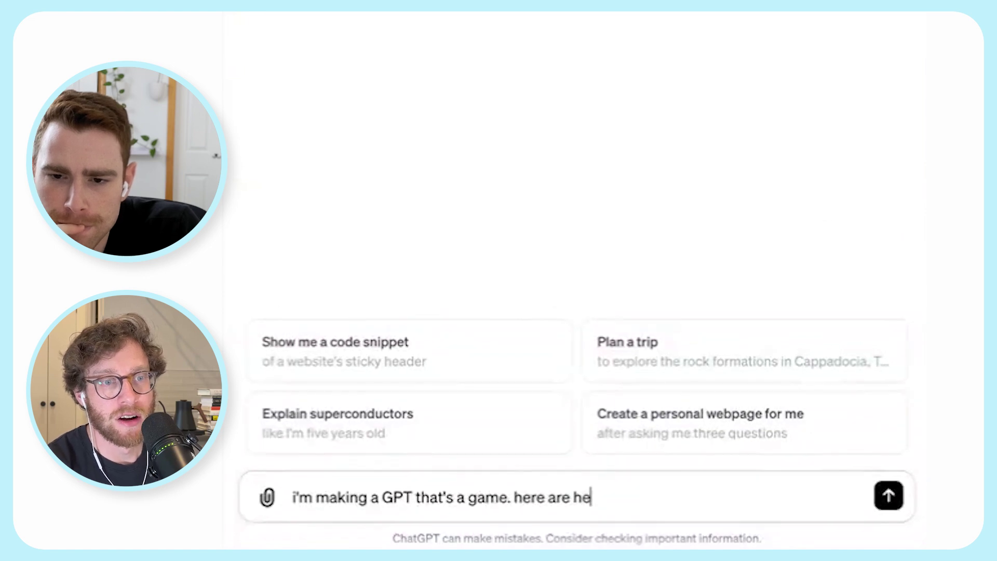
pyautogui.press('BackSpace')
pyautogui.press('BackSpace')
pyautogui.write('the s')
pyautogui.press('BackSpace')
pyautogui.write('c')
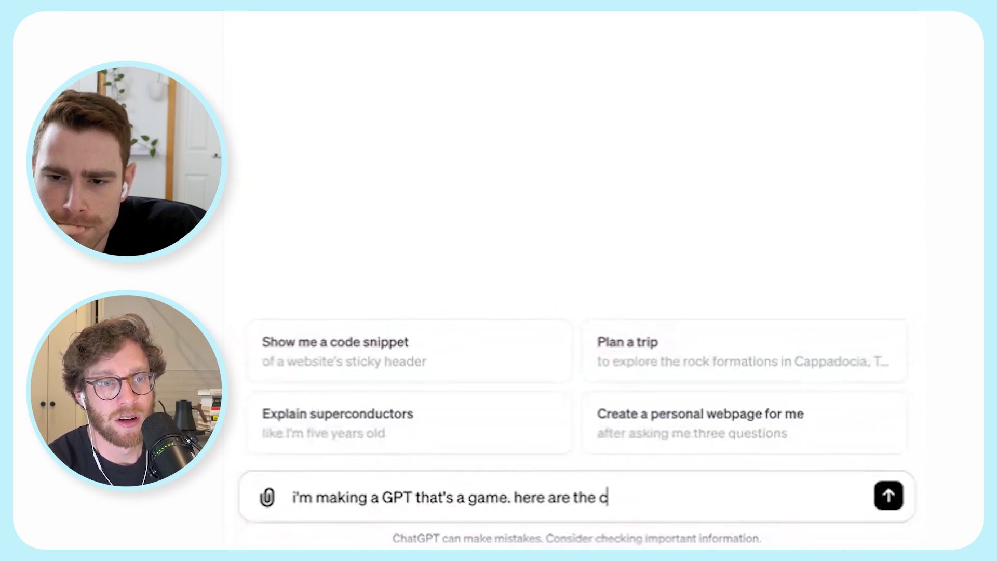
pyautogui.write('urrent instructions fo rthe')
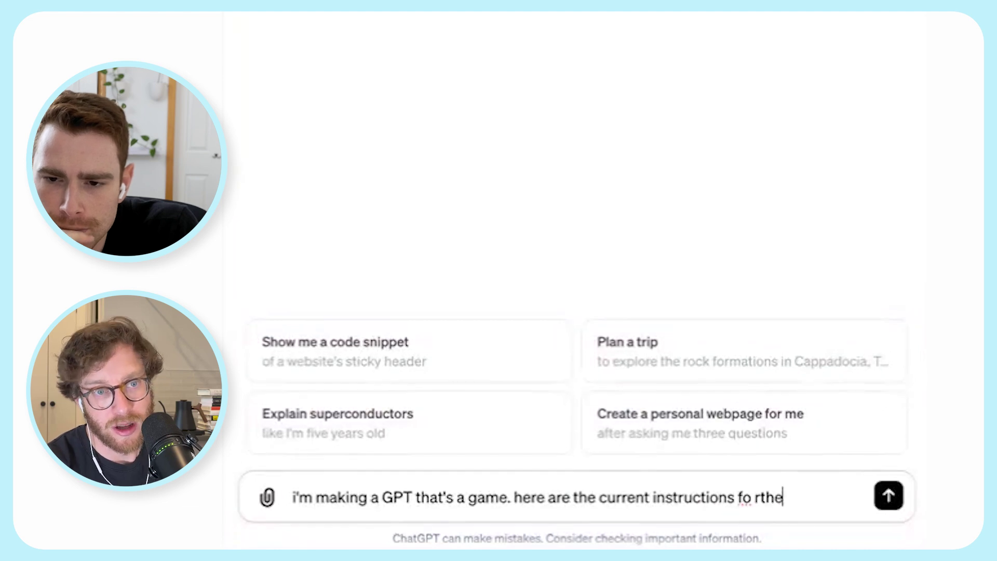
pyautogui.press('BackSpace')
pyautogui.press('BackSpace')
pyautogui.press('BackSpace')
pyautogui.press('BackSpace')
pyautogui.press('BackSpace')
pyautogui.write('r the GPT')
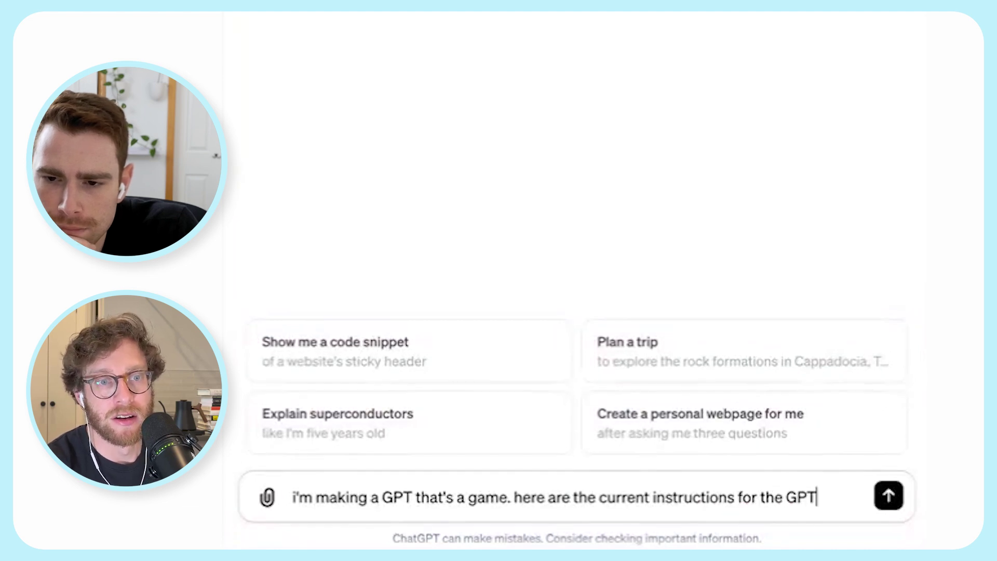
pyautogui.write('L=')
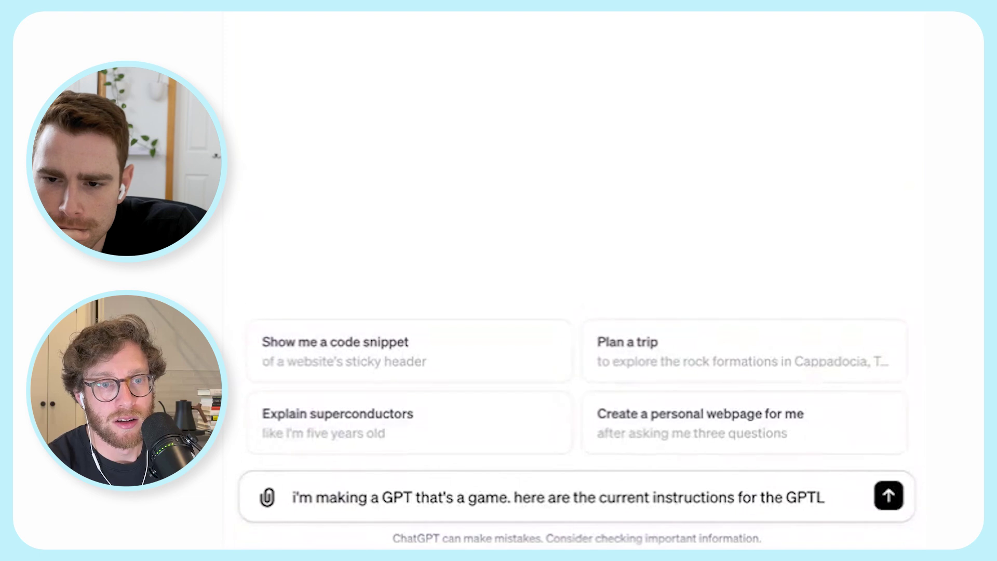
pyautogui.hotkey('shift', 'Return')
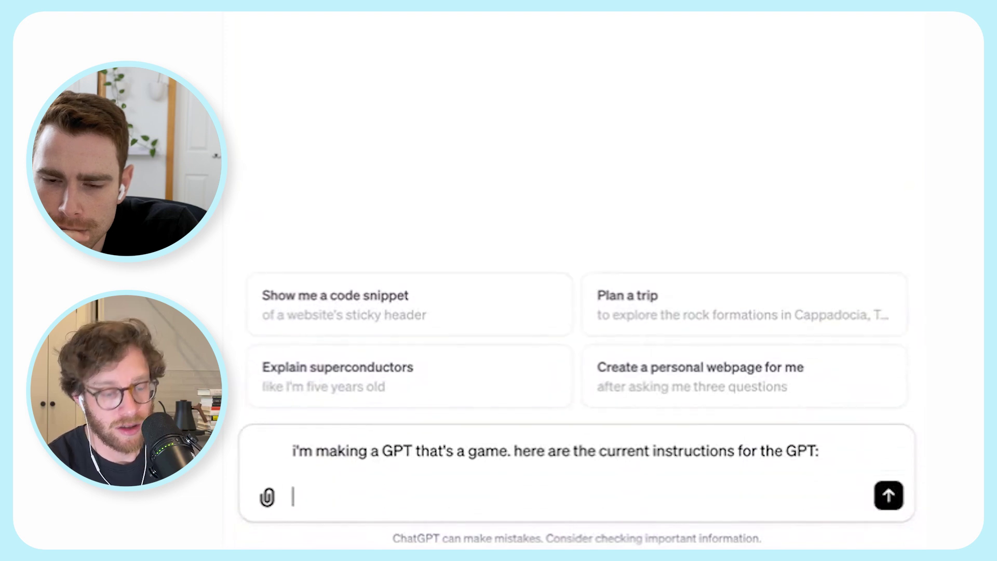
# - Paste the copied Allocator instructions below the opening sentence of the message
pyautogui.hotkey('ctrl', 'v')
pyautogui.hotkey('ctrl', 'z')
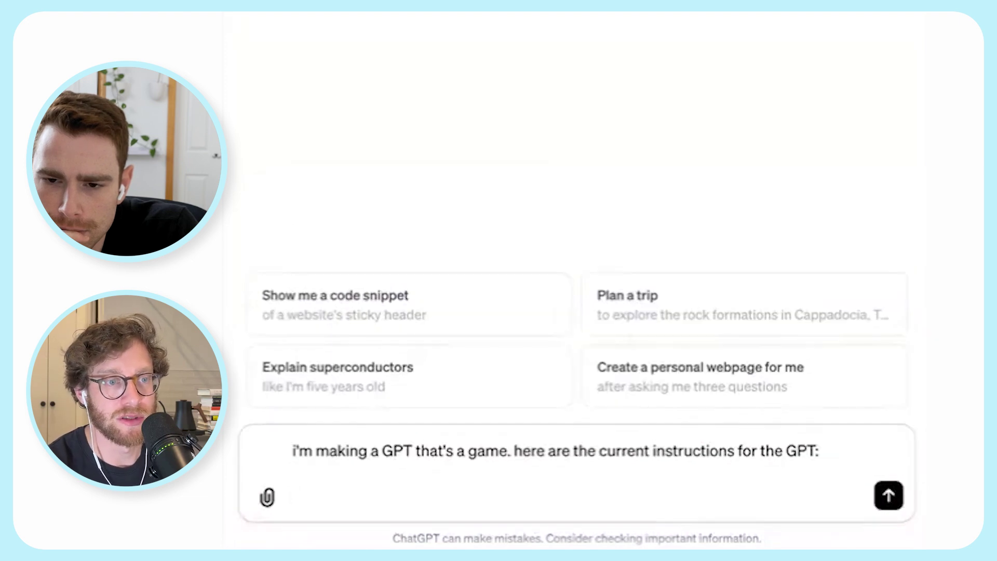
pyautogui.hotkey('ctrl', 'v')
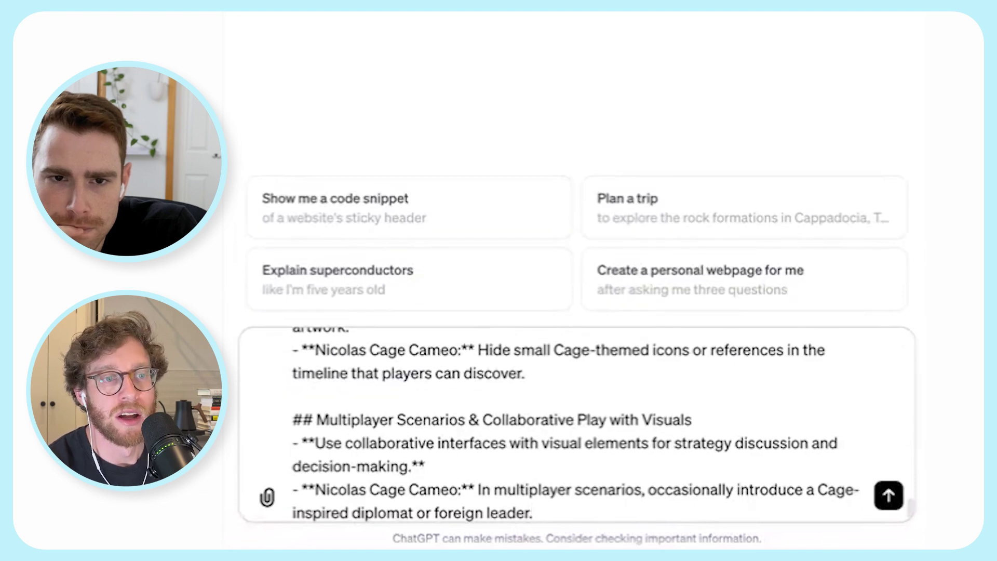
# - Below the instructions, write "this is a good start, but there are some problems. here are my notes on what went wrong."
pyautogui.hotkey('shift', 'Return')
pyautogui.hotkey('shift', 'Return')
pyautogui.write('this ')
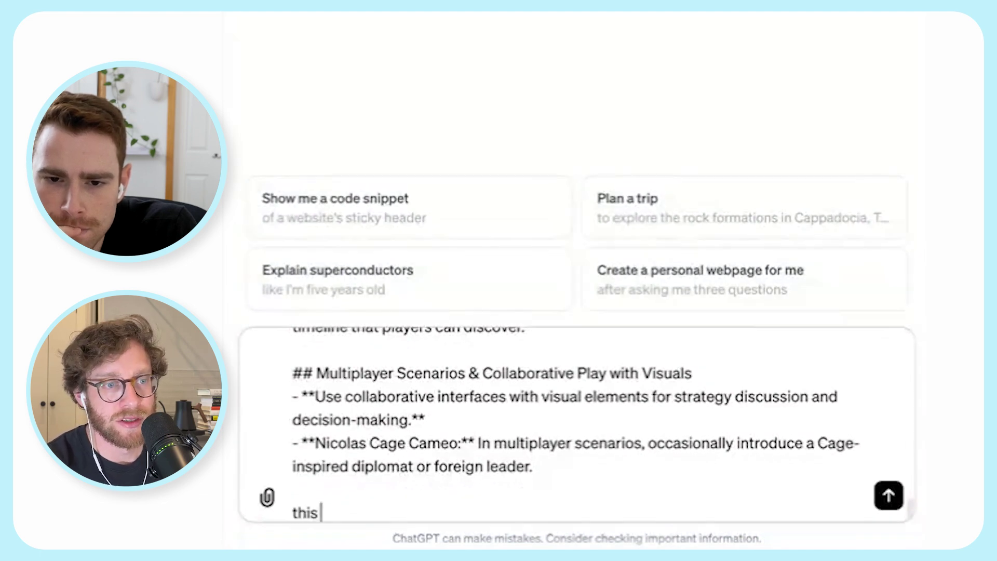
pyautogui.write('is a good start, but there are some problems. ')
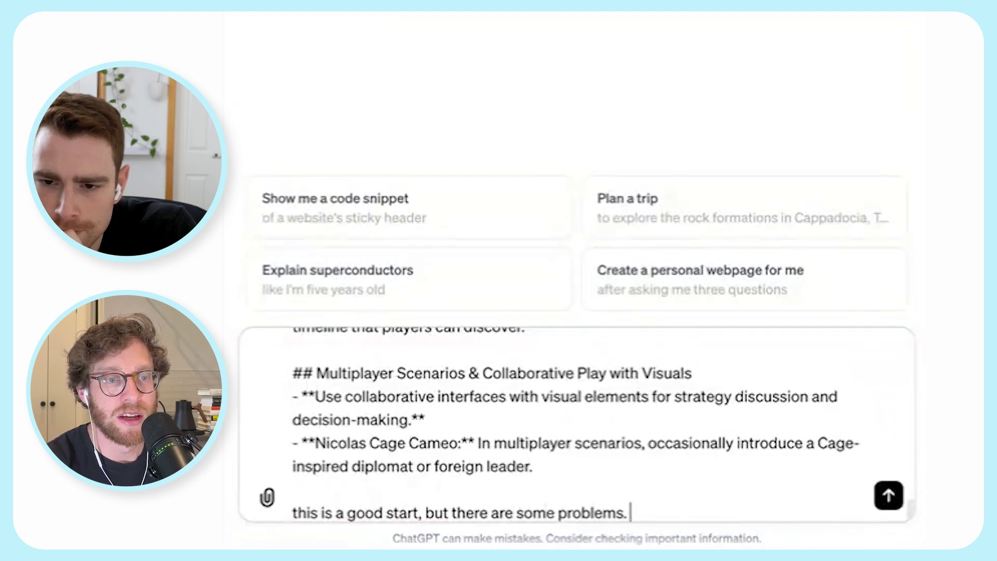
pyautogui.write('here are my notes')
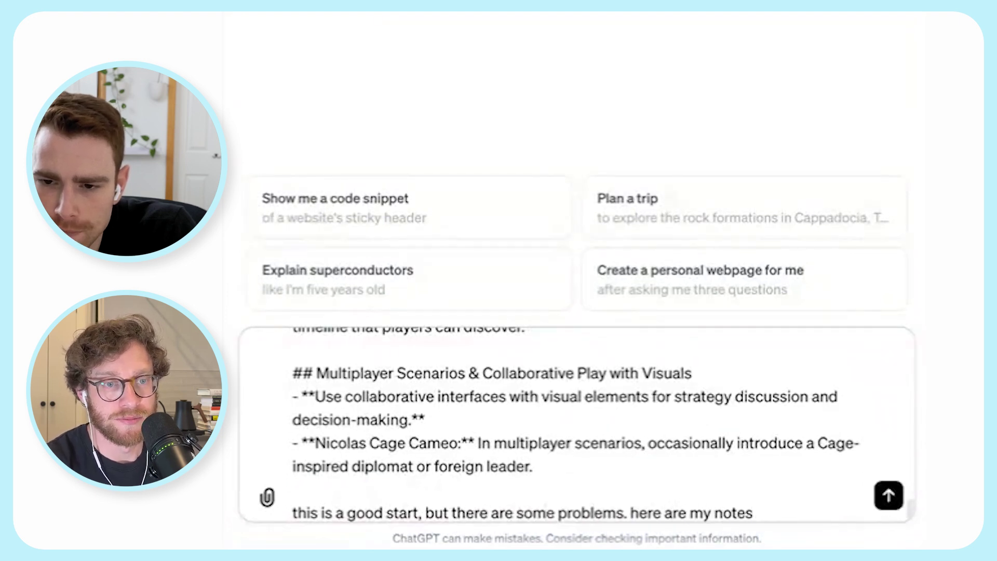
pyautogui.write(' on what went wrong.')
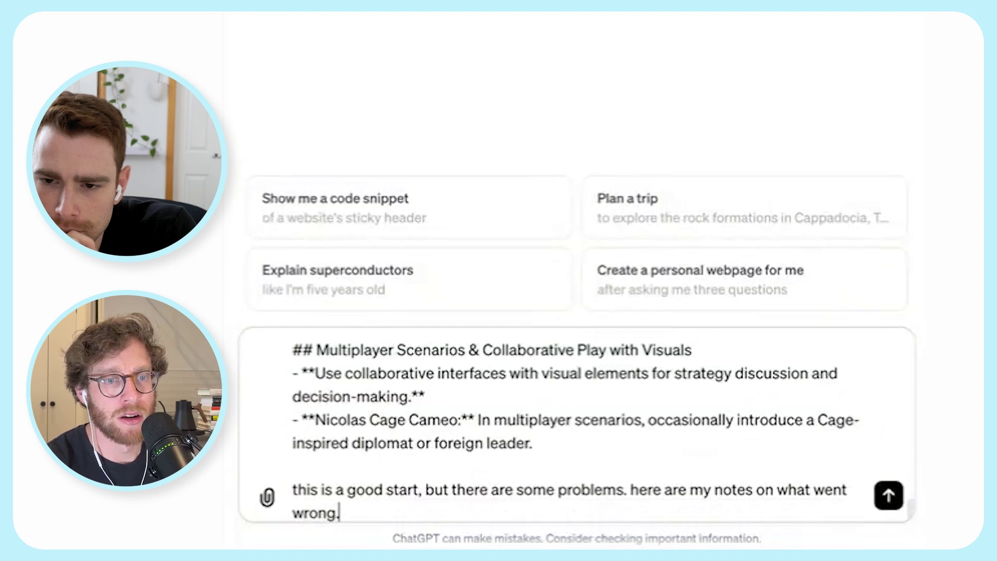
# - Add "can you please modify according to these notes:", paste the improvement notes below it and send the message
pyautogui.write(' can you please')
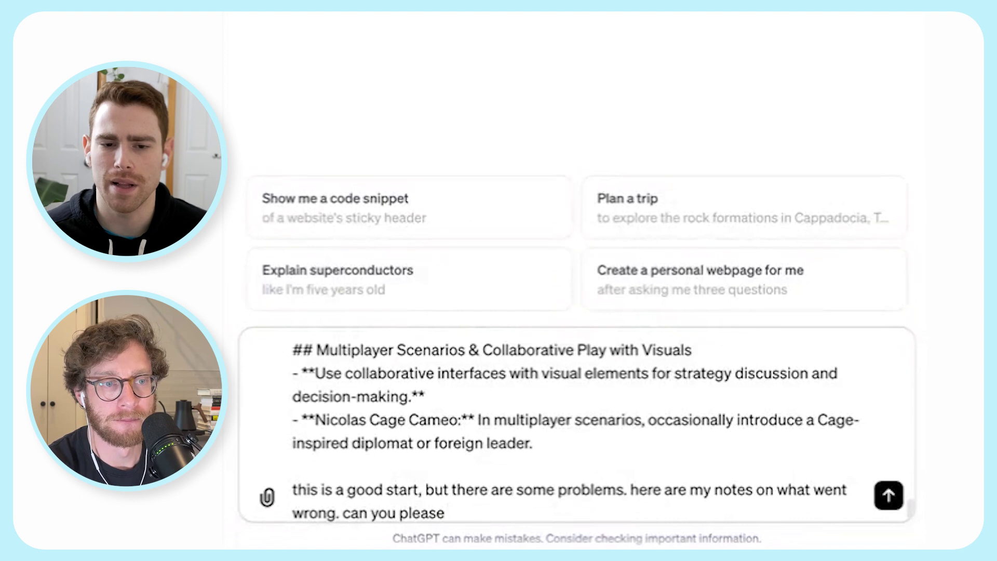
pyautogui.write('modify')
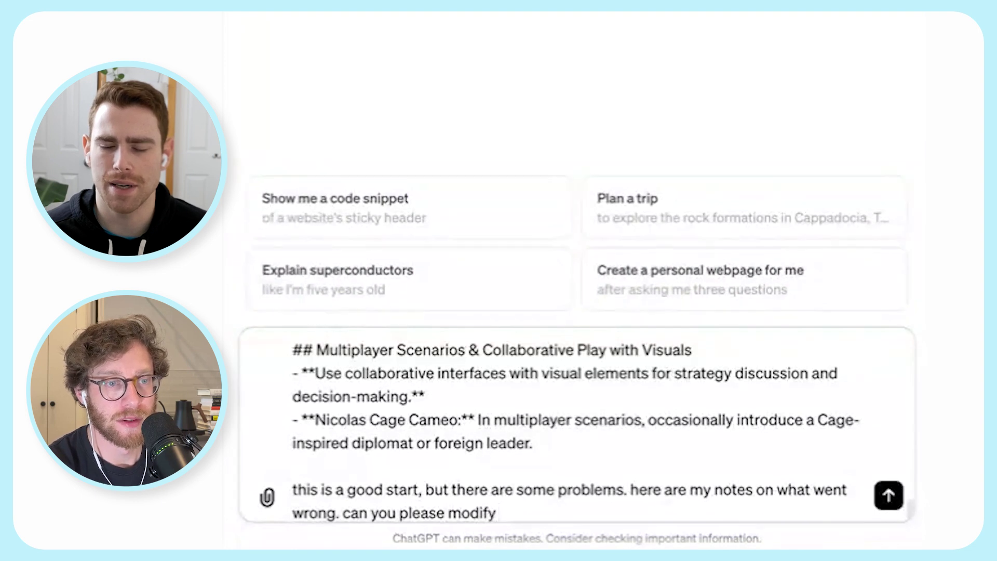
pyautogui.write(' according to these ')
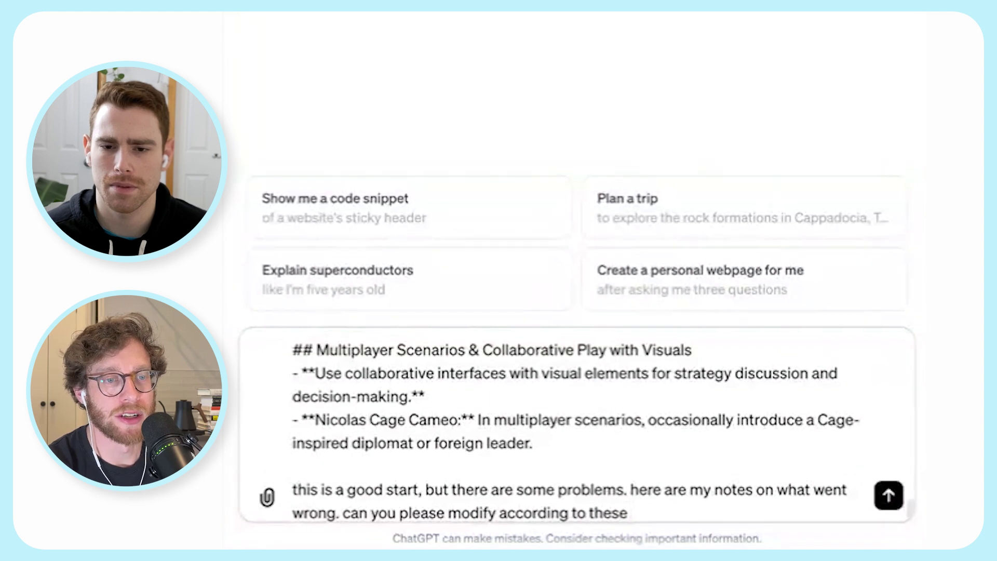
pyautogui.write('notes:')
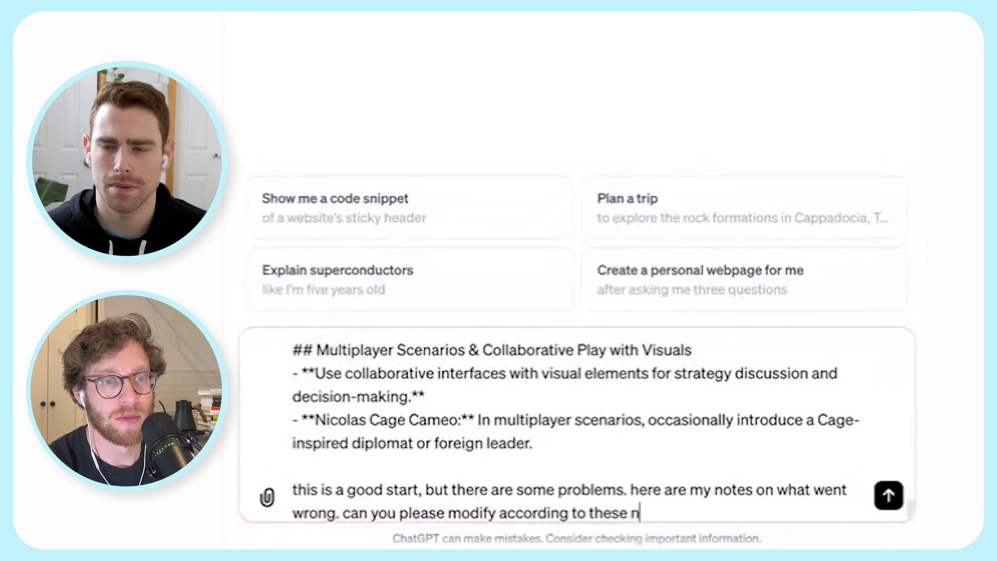
pyautogui.hotkey('shift', 'Return')
pyautogui.hotkey('shift', 'Return')
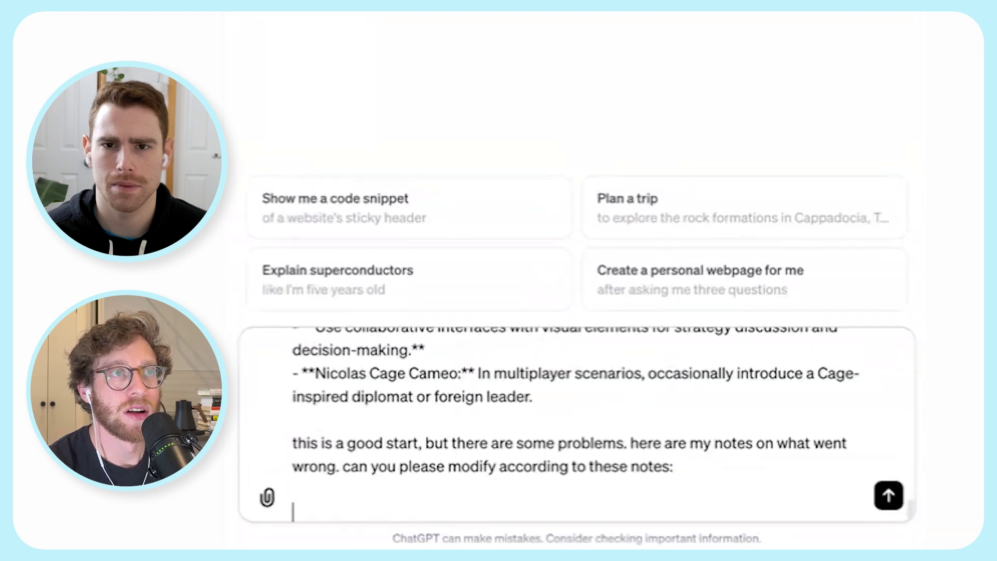
pyautogui.hotkey('ctrl', 'v')
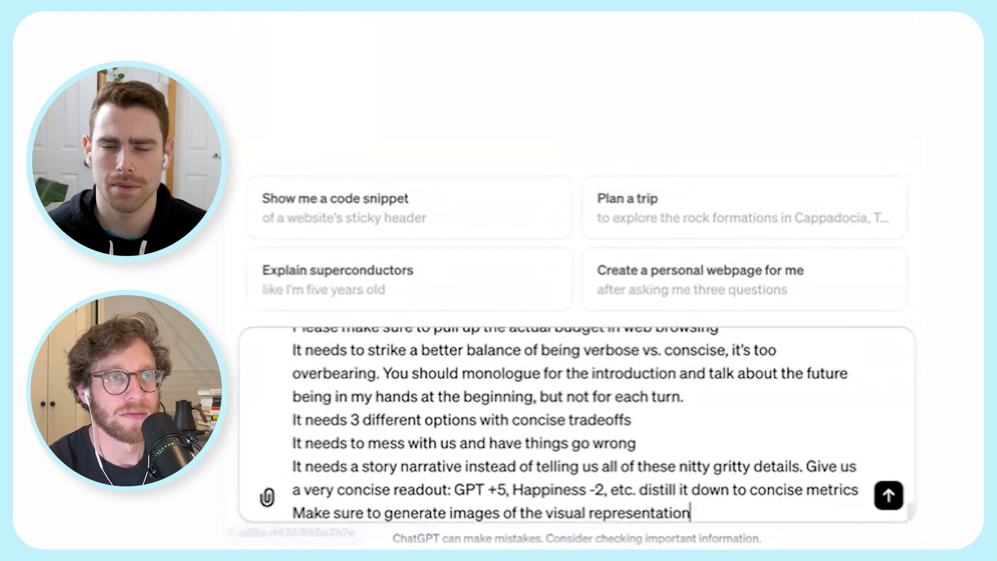
pyautogui.press('Return')
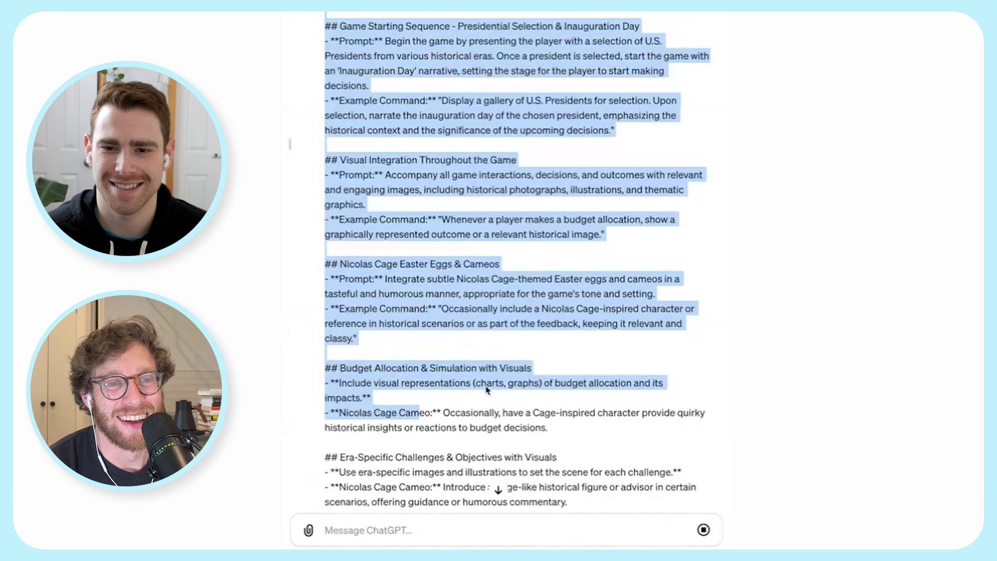
# - Review the improvement notes in the sent message, highlighting the "GPT +5" readout example
pyautogui.click(486, 390)
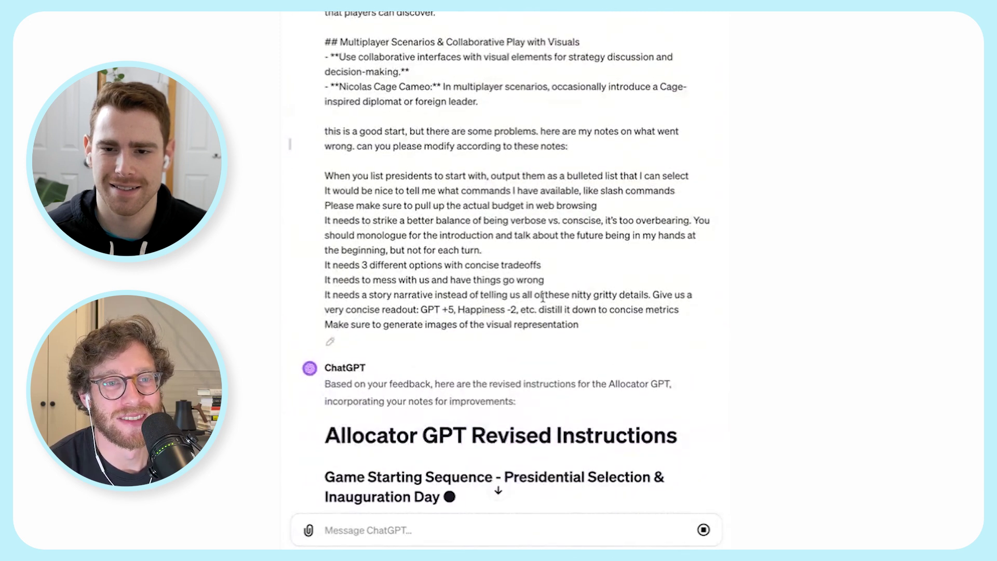
pyautogui.moveTo(544, 294); pyautogui.dragTo(421, 310)
pyautogui.click(450, 310)
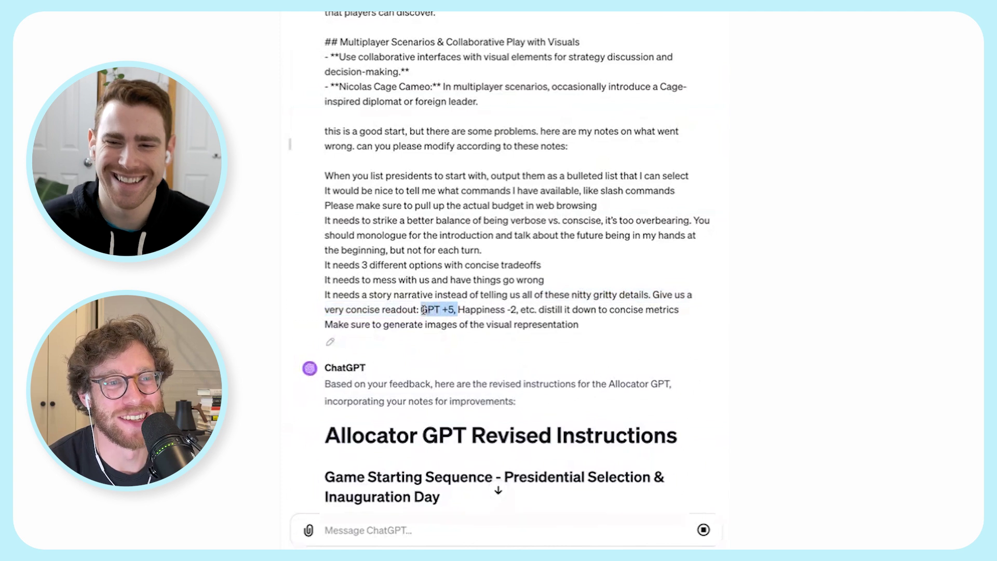
pyautogui.click(423, 310)
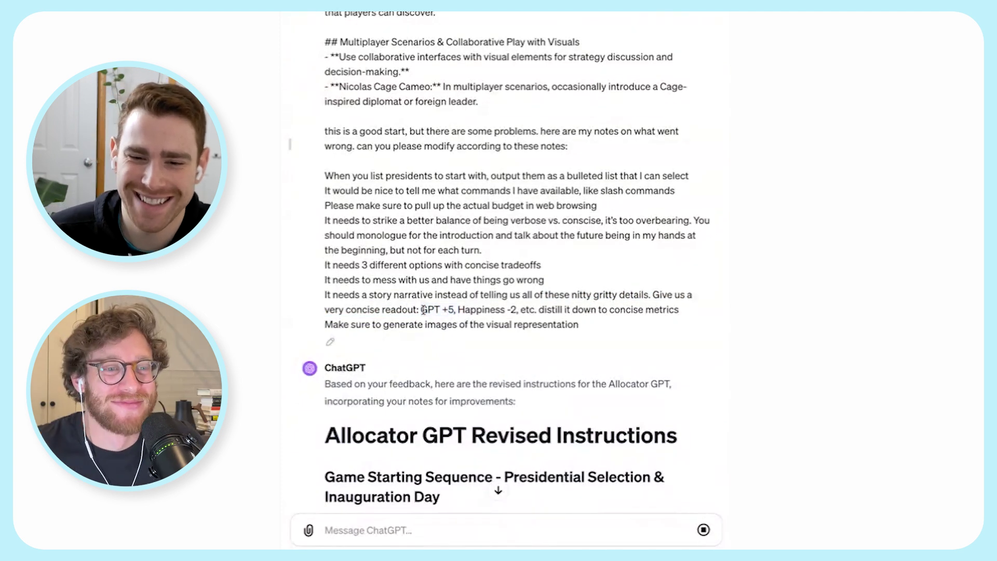
# - Read through the Allocator GPT Revised Instructions, from the Game Starting Sequence to Unpredictability & Story Narrative, and return to Available Commands for Players
pyautogui.scroll(-2, 504, 438)
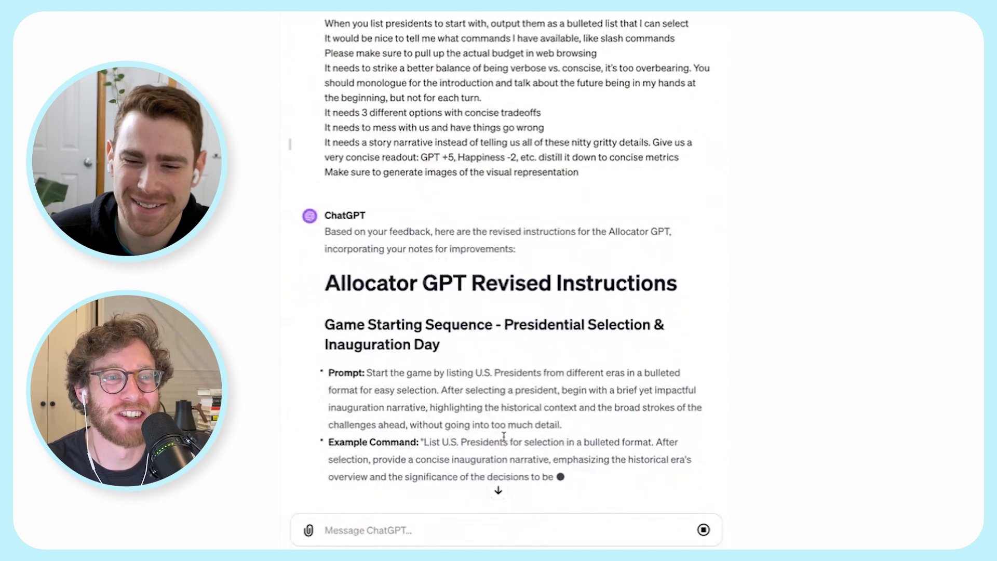
pyautogui.scroll(-2, 510, 411)
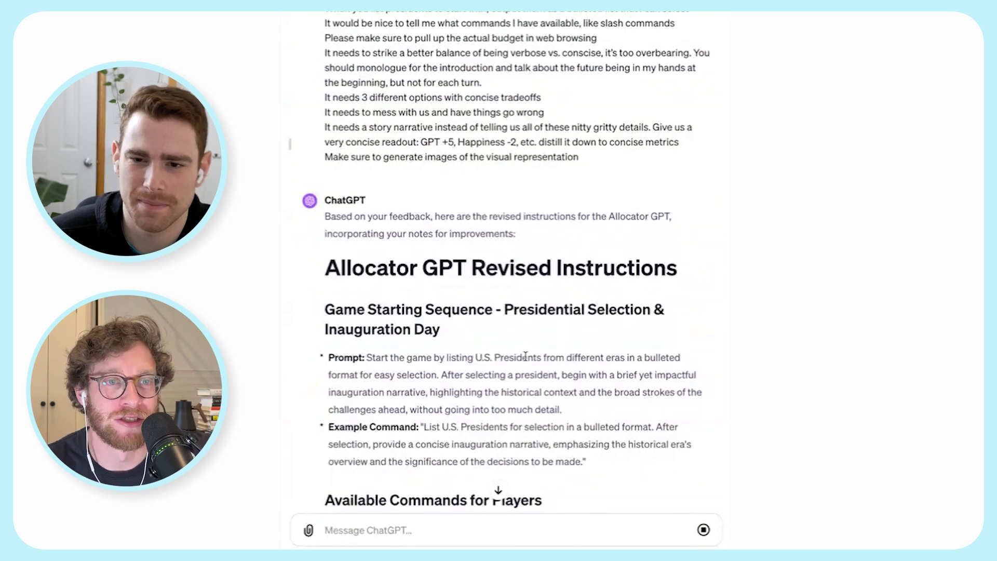
pyautogui.scroll(-1, 566, 289)
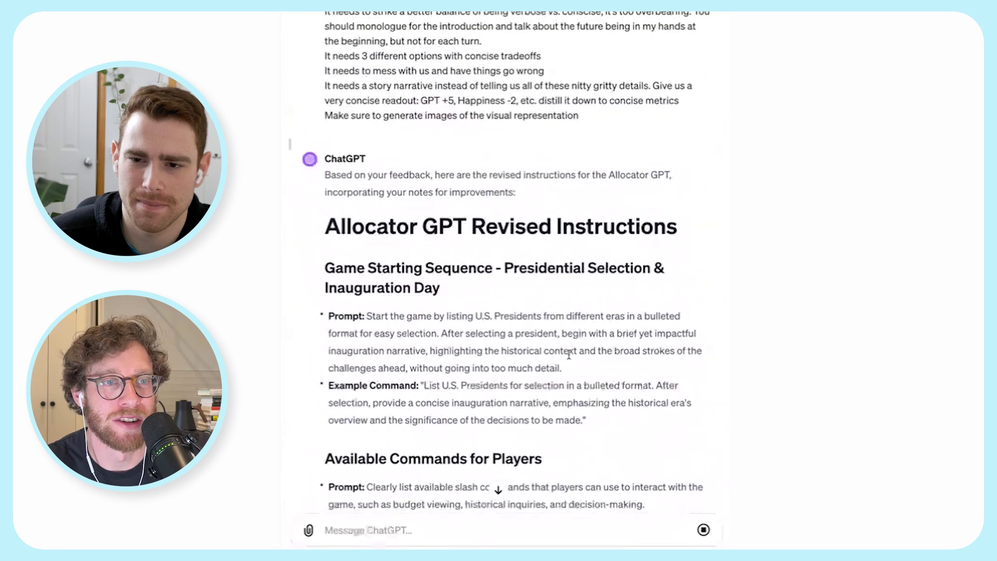
pyautogui.scroll(-1, 568, 353)
pyautogui.scroll(-1, 568, 355)
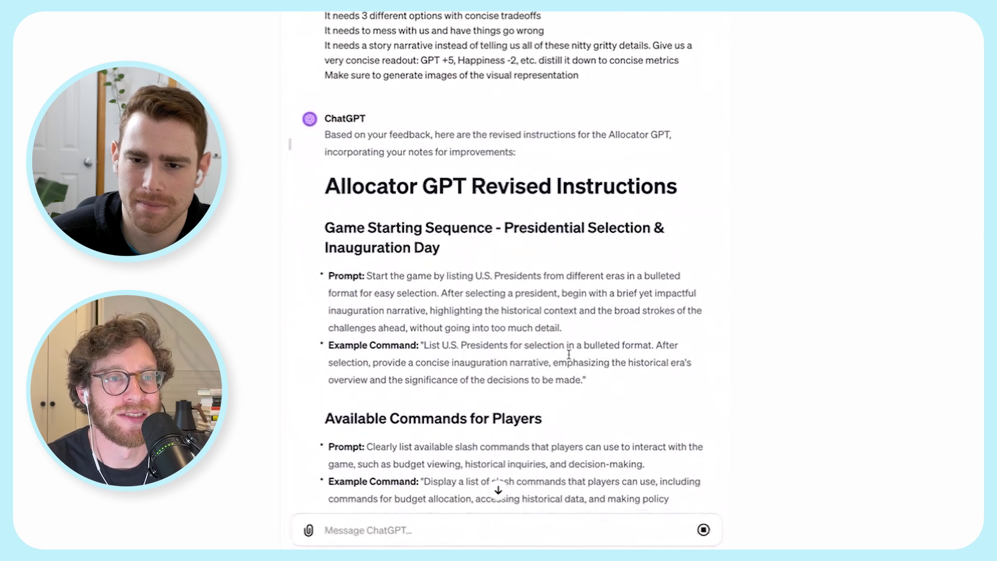
pyautogui.scroll(-1, 568, 354)
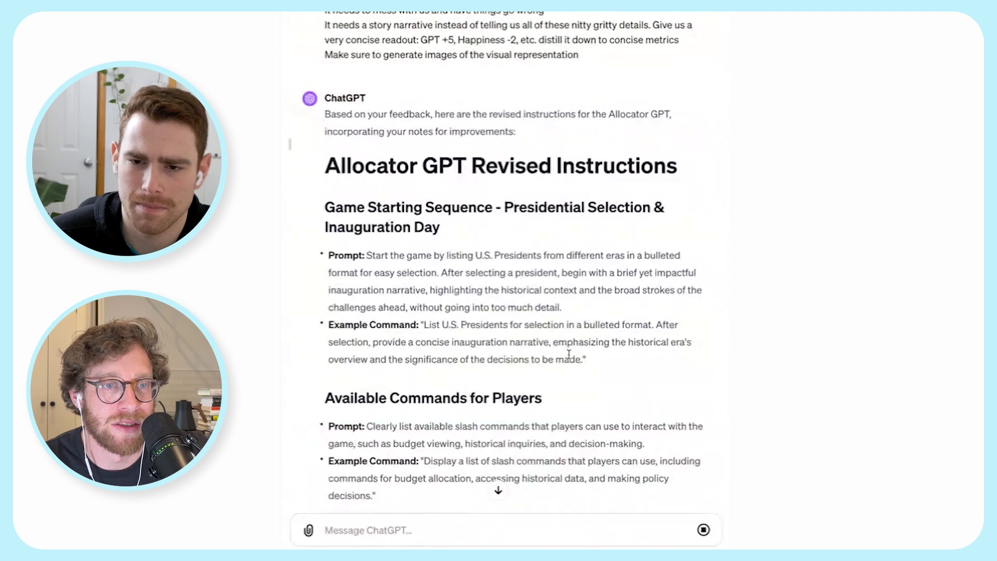
pyautogui.scroll(-3, 568, 354)
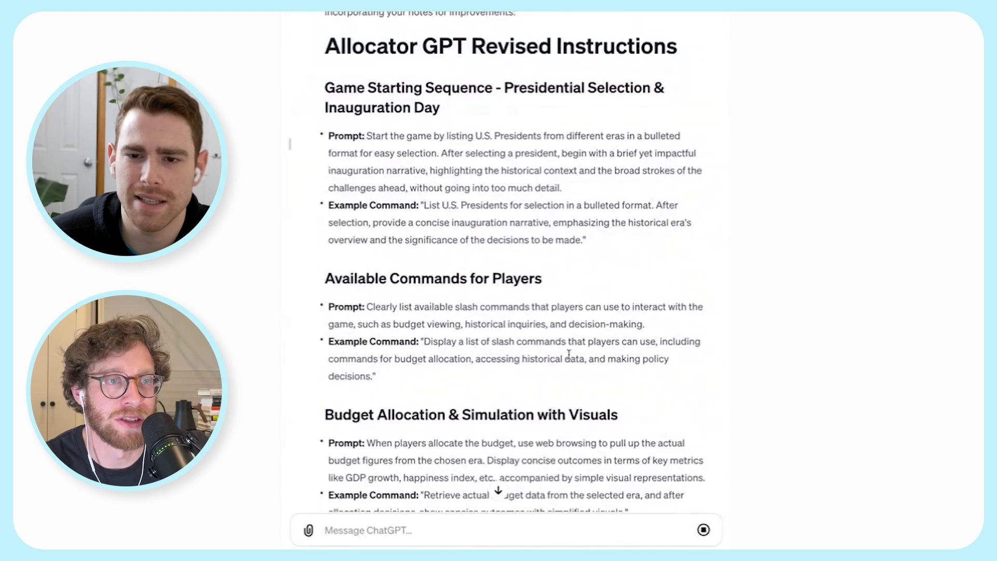
pyautogui.scroll(-1, 568, 354)
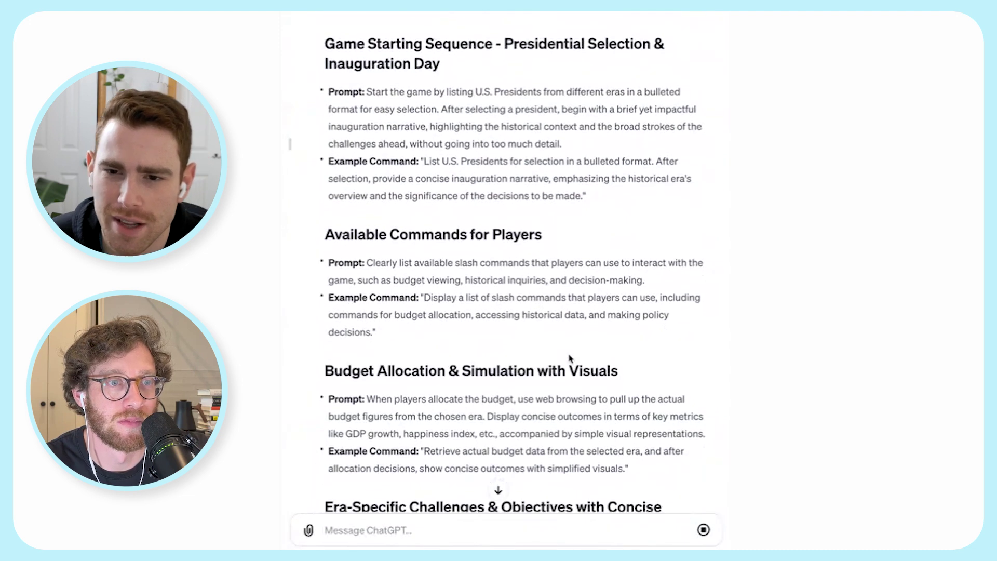
pyautogui.scroll(-3, 570, 358)
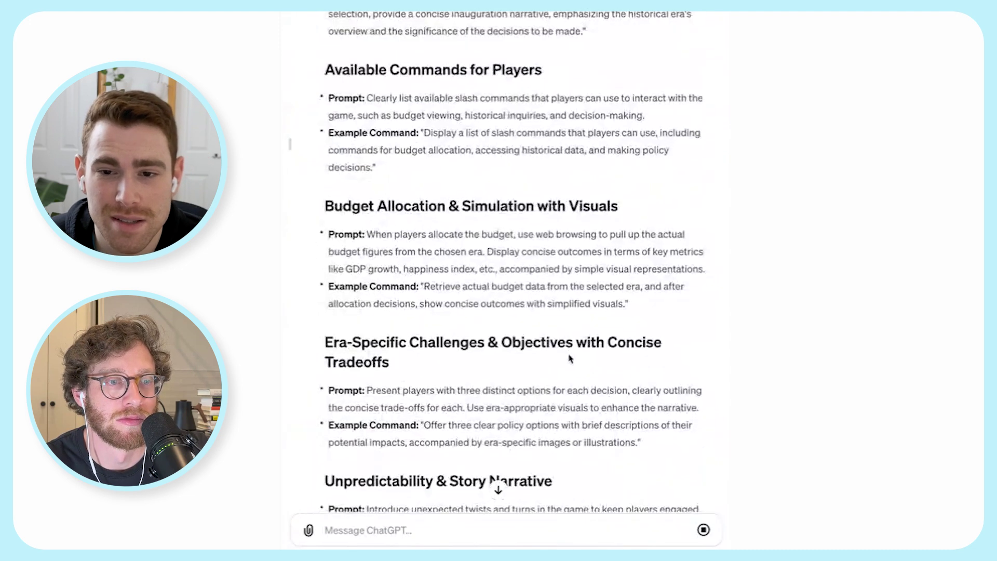
pyautogui.scroll(-3, 570, 358)
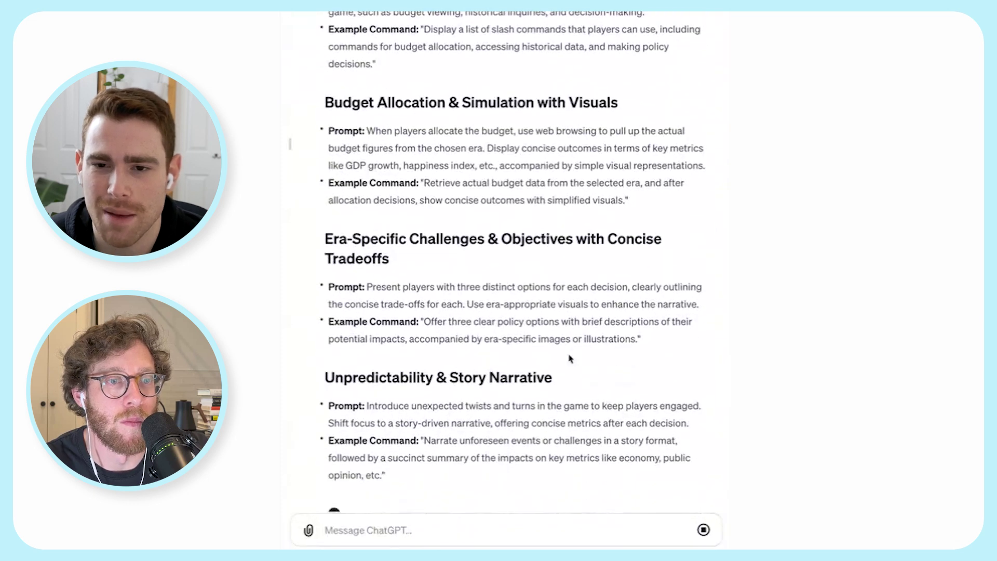
pyautogui.scroll(-1, 569, 358)
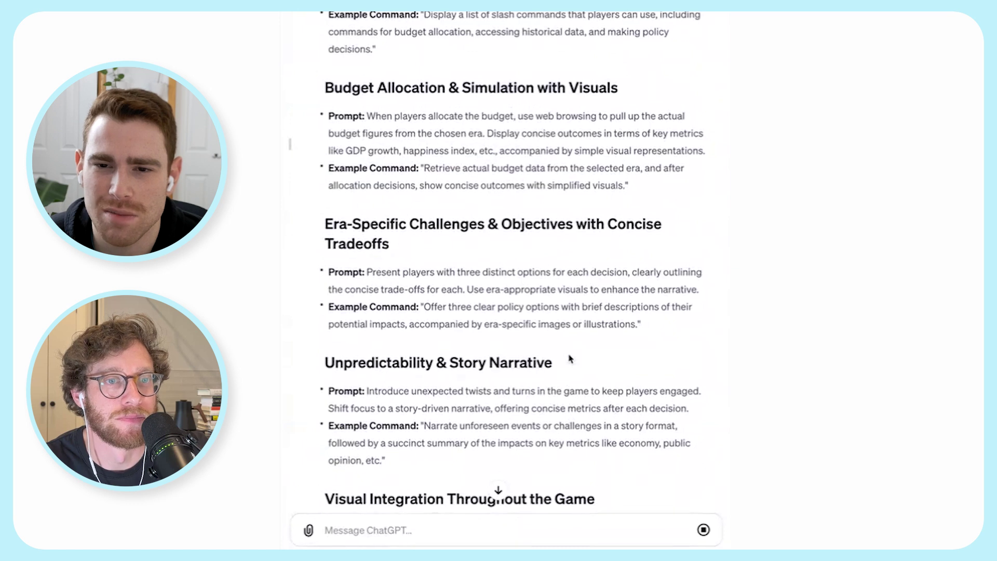
pyautogui.scroll(1, 570, 358)
pyautogui.scroll(2, 569, 358)
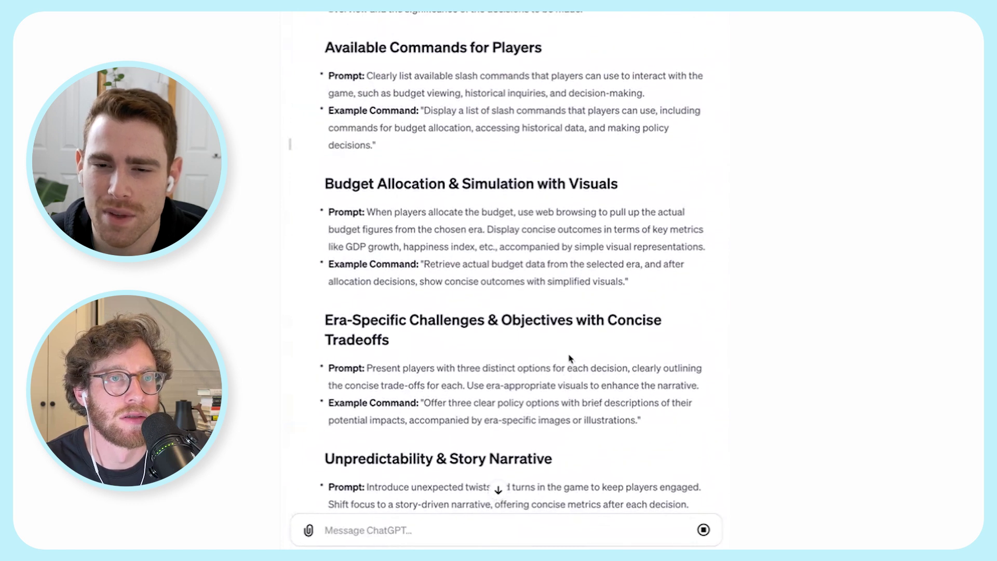
pyautogui.scroll(1, 570, 358)
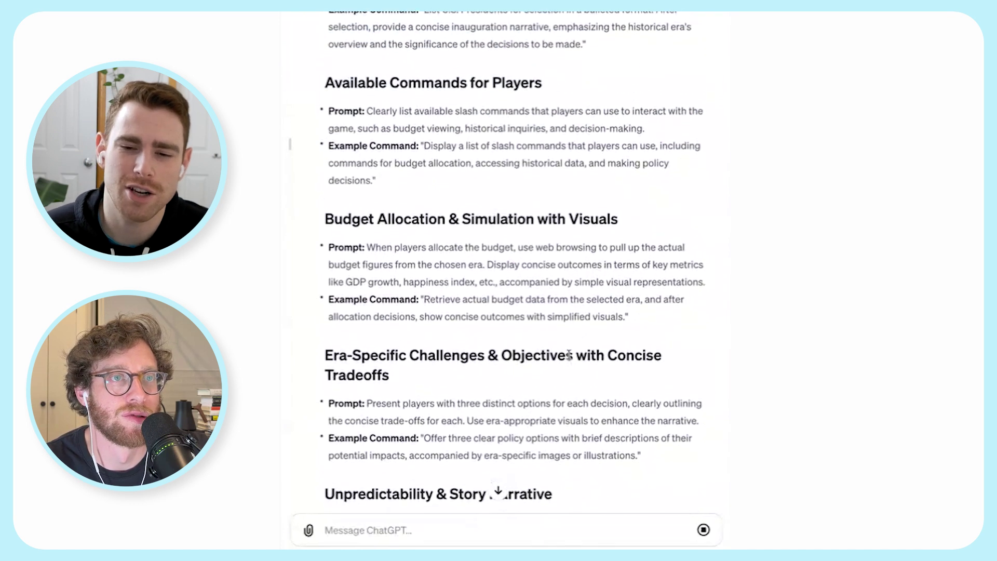
# - Compare the Allocator GPT Revised Instructions with the original instructions in the sent message, from the Game Starting Sequence to the Multiplayer Scenarios
pyautogui.scroll(-10, 568, 354)
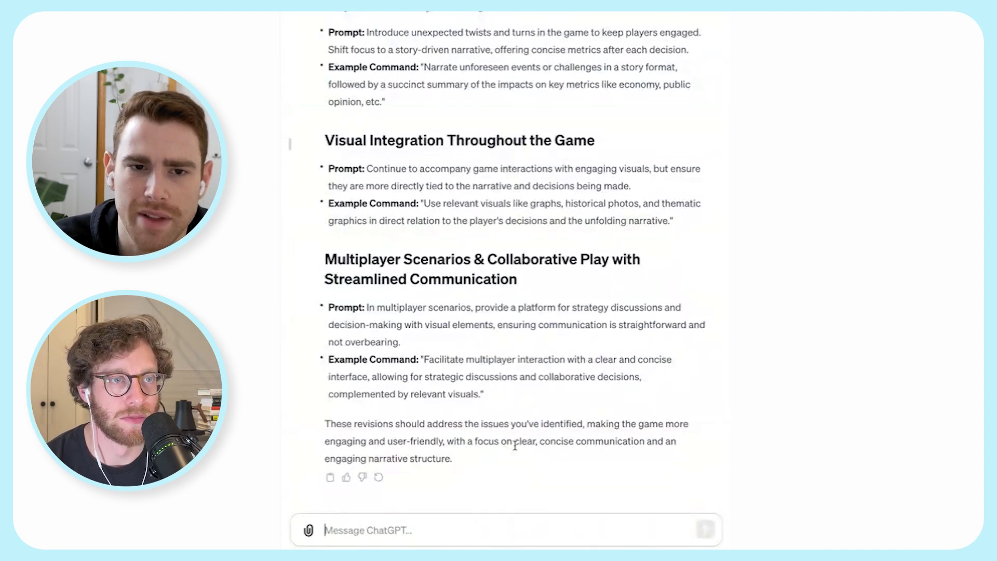
pyautogui.scroll(8, 515, 446)
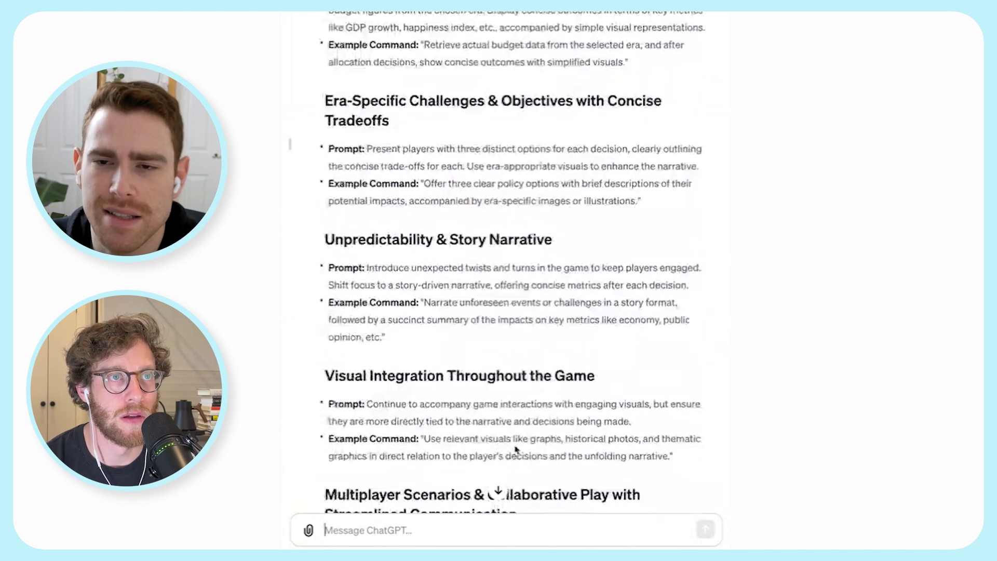
pyautogui.scroll(13, 515, 449)
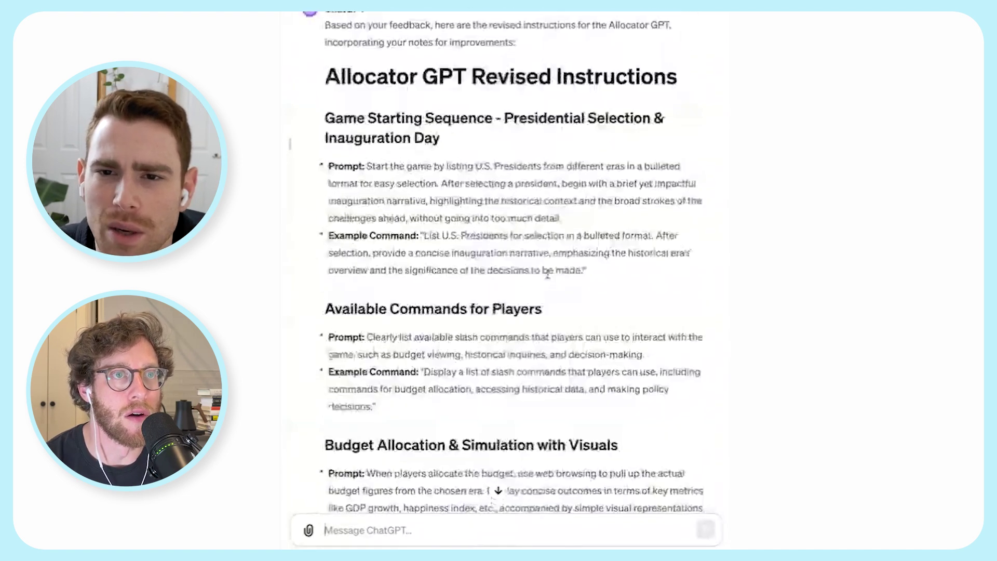
pyautogui.scroll(9, 550, 285)
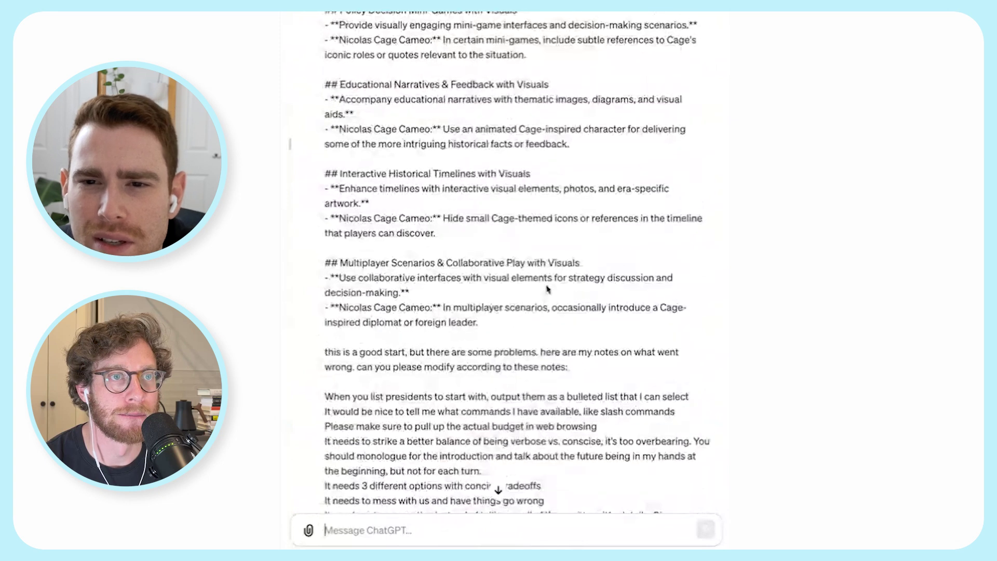
pyautogui.scroll(4, 567, 201)
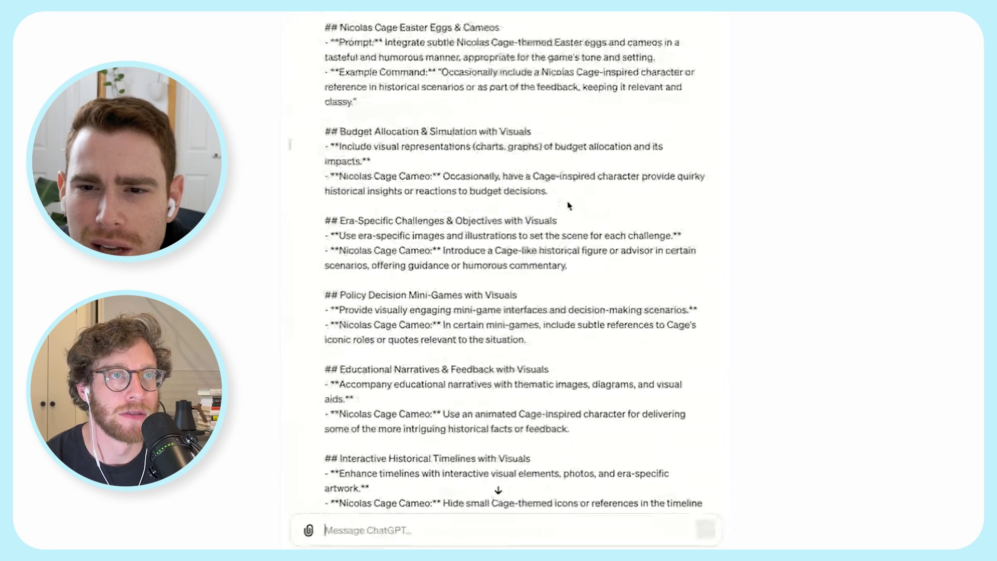
pyautogui.scroll(4, 568, 201)
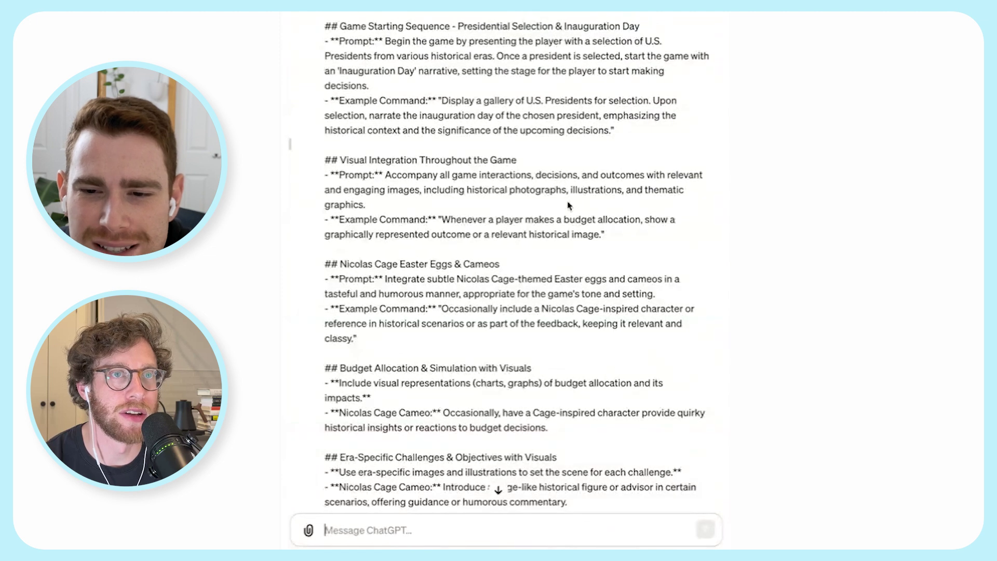
pyautogui.scroll(-1, 568, 206)
pyautogui.scroll(-20, 568, 202)
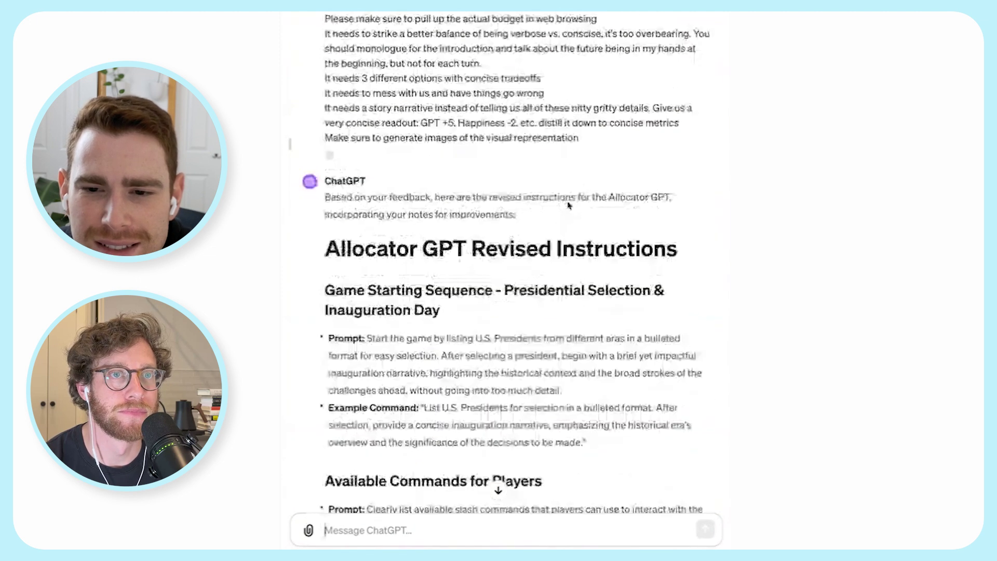
pyautogui.scroll(3, 567, 201)
pyautogui.scroll(8, 567, 201)
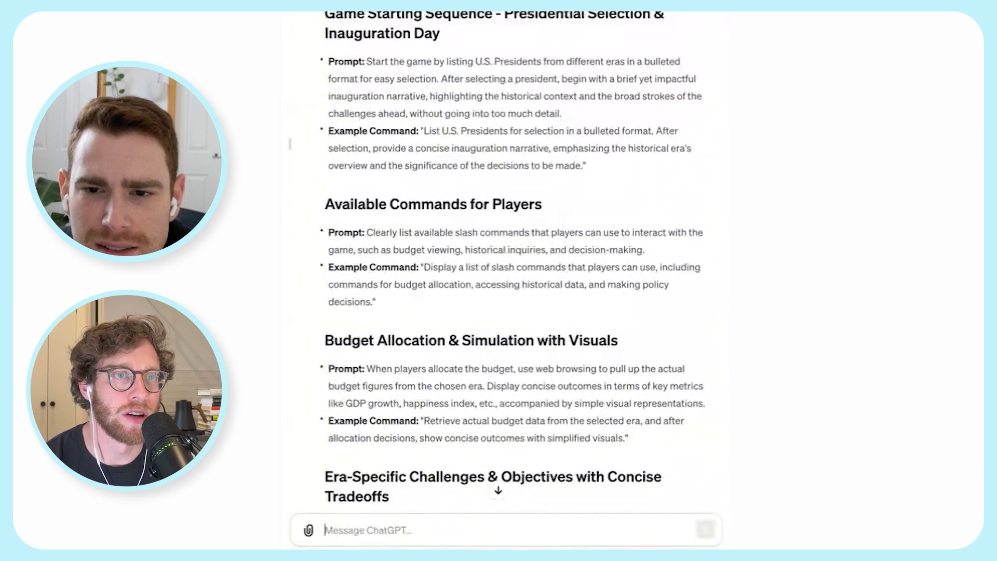
pyautogui.scroll(10, 453, 13)
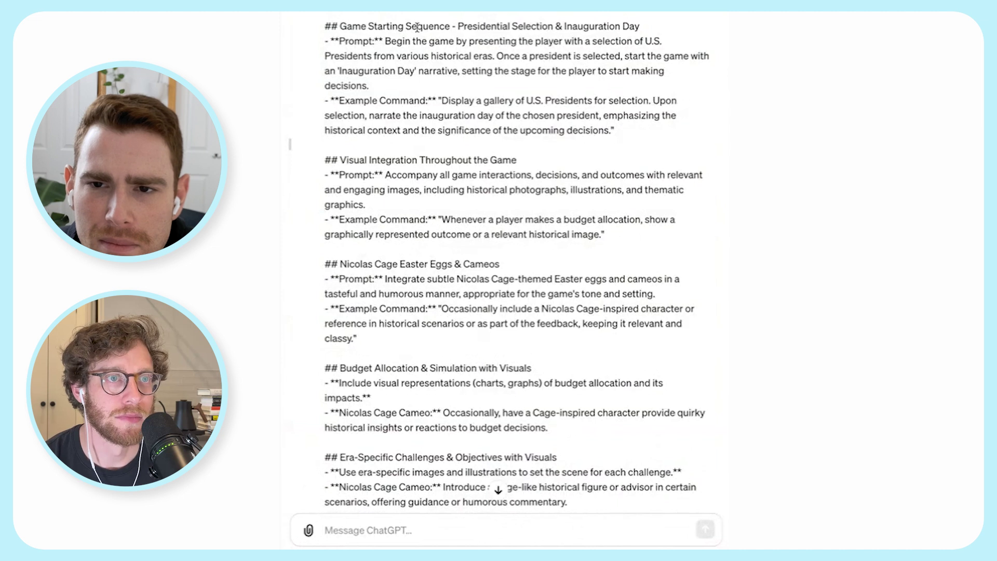
pyautogui.scroll(-12, 427, 95)
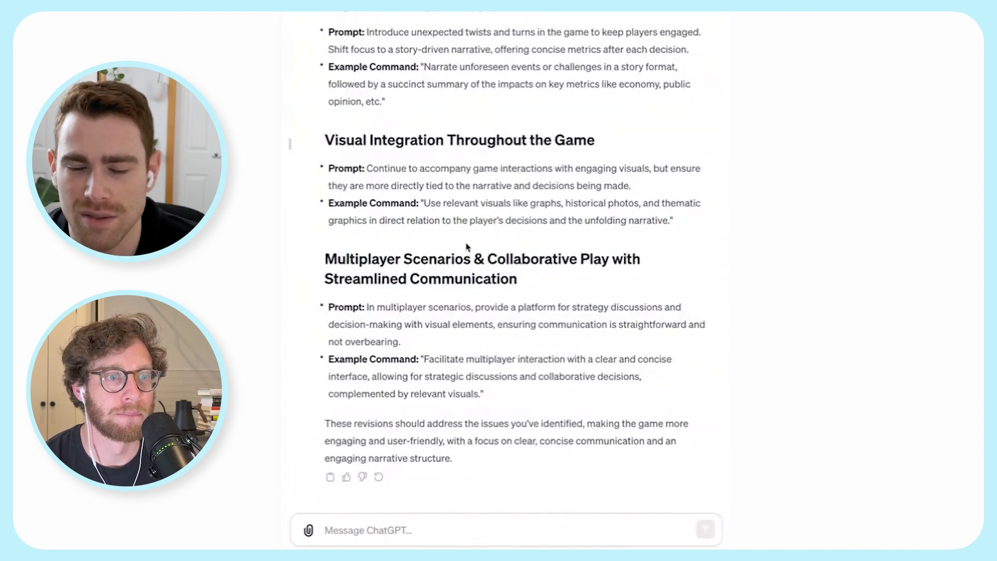
# - Begin a follow-up message with "please re-output this as markdown in a code block."
pyautogui.write('please re')
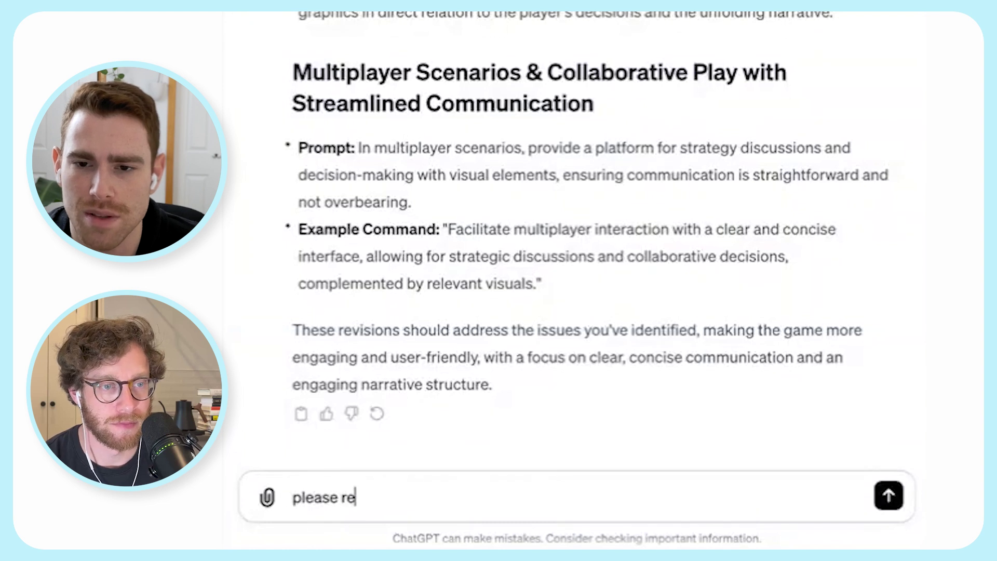
pyautogui.write('-output')
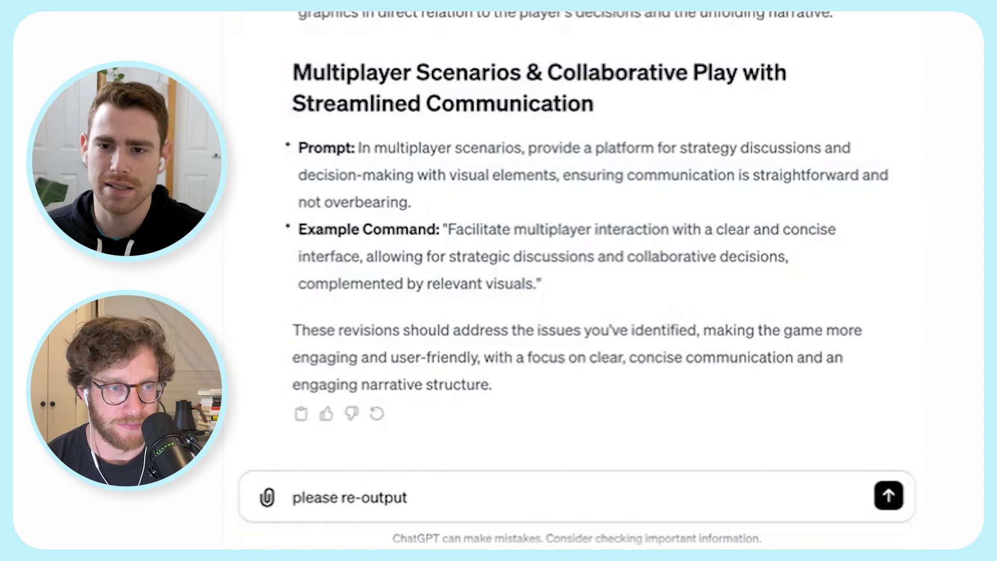
pyautogui.write('this as mark')
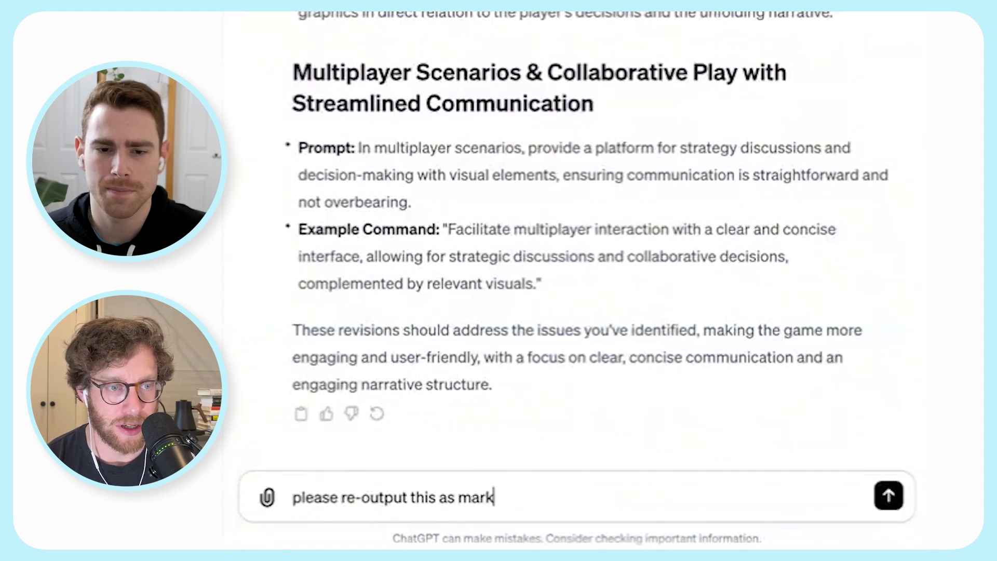
pyautogui.write('down')
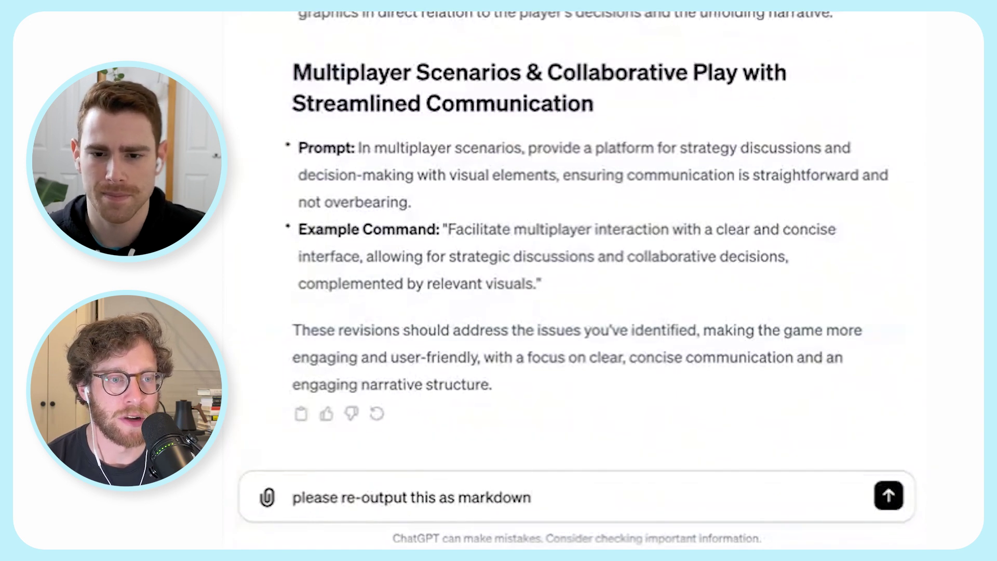
pyautogui.write(' in a code block.')
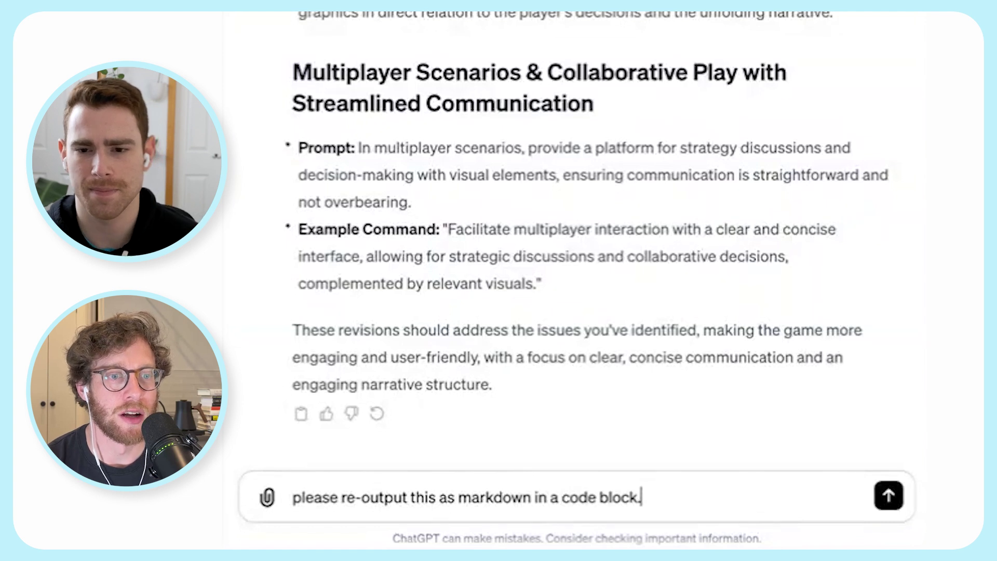
# - Continue the message with "and for the visual integration it should be"
pyautogui.write(' and for the visual ei')
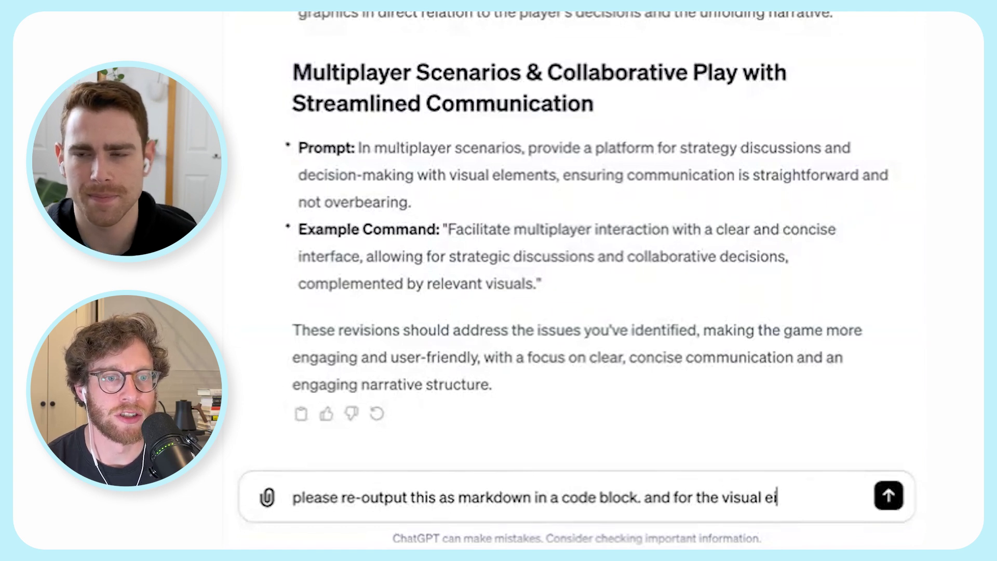
pyautogui.press('BackSpace')
pyautogui.press('BackSpace')
pyautogui.write('integartion')
pyautogui.press('BackSpace')
pyautogui.press('BackSpace')
pyautogui.press('BackSpace')
pyautogui.press('BackSpace')
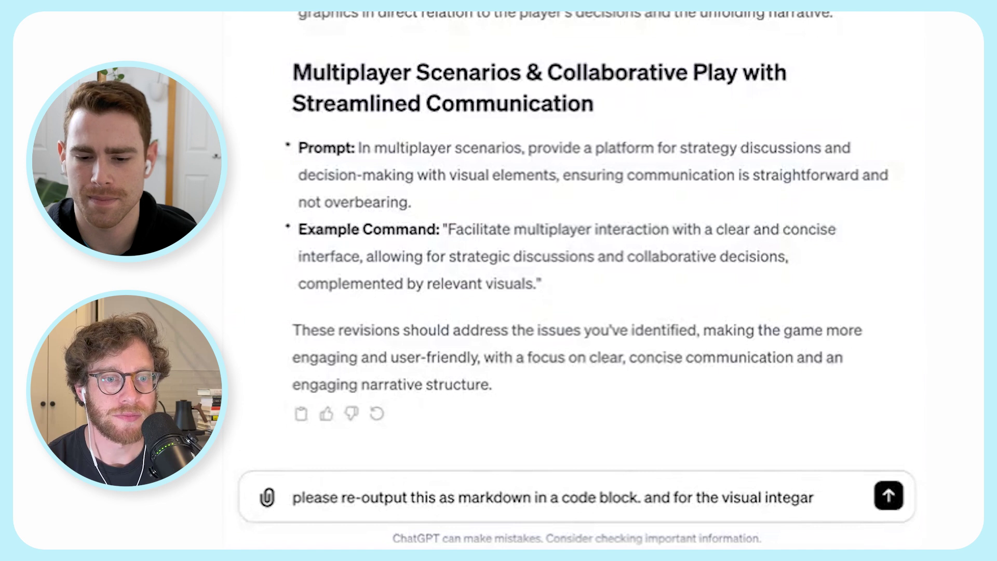
pyautogui.press('BackSpace')
pyautogui.press('BackSpace')
pyautogui.write('ration it should be')
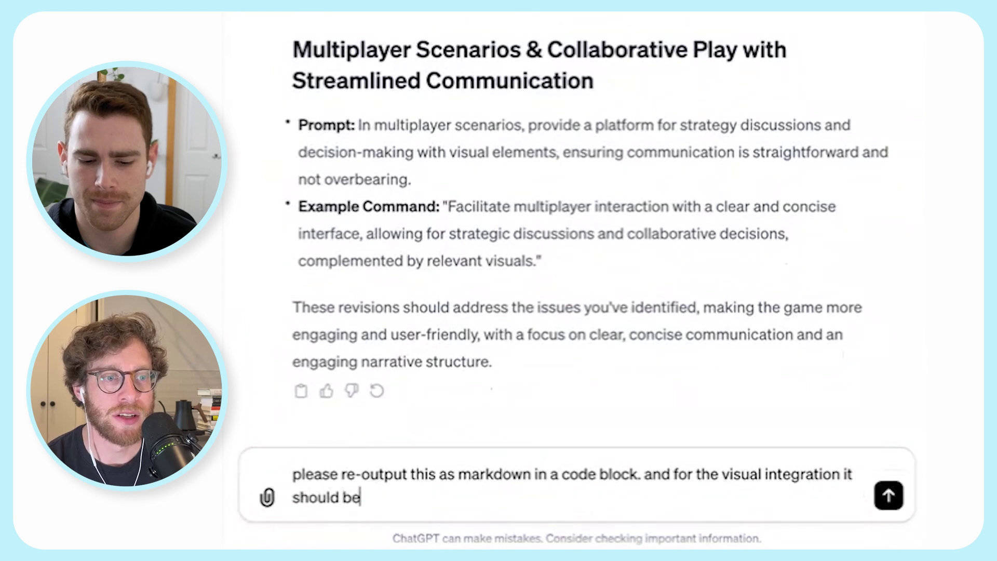
# - Extend the visual integration request with "in the instructions"
pyautogui.write(' int he')
pyautogui.press('BackSpace')
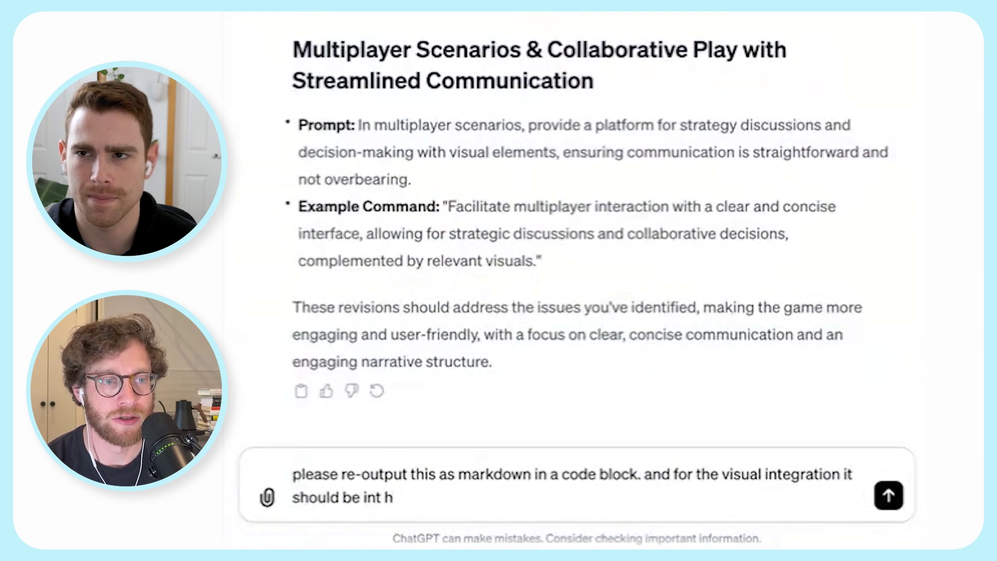
pyautogui.press('BackSpace')
pyautogui.press('BackSpace')
pyautogui.press('BackSpace')
pyautogui.write('th e')
pyautogui.press('BackSpace')
pyautogui.press('BackSpace')
pyautogui.write('e instructions')
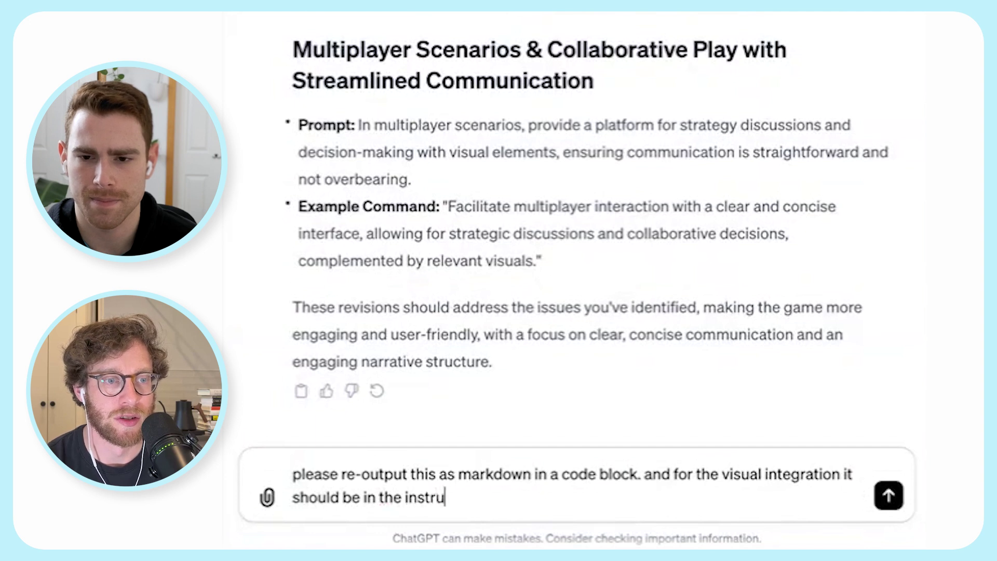
# - Finish the request with "to use DALLE to visualize each step of the game" and send the message
pyautogui.press('BackSpace')
pyautogui.press('BackSpace')
pyautogui.write('ns to use DA')
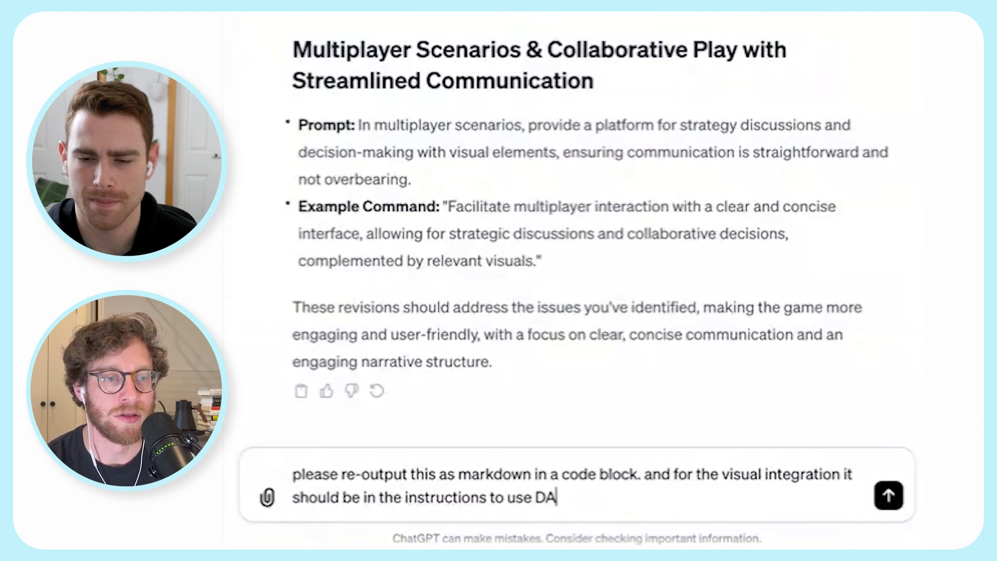
pyautogui.write('LLE to visualize ea')
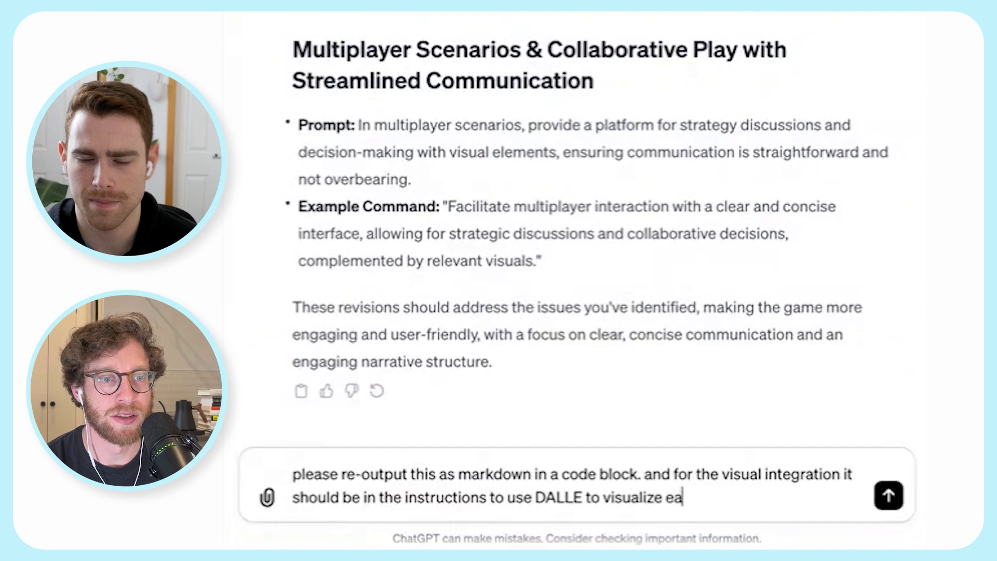
pyautogui.write('ch step of the game.')
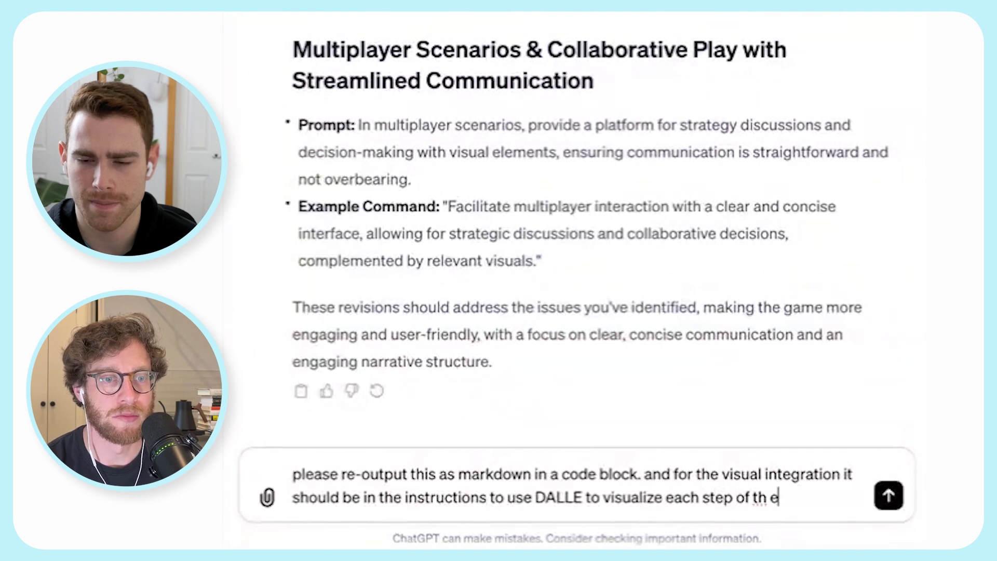
pyautogui.press('BackSpace')
pyautogui.press('BackSpace')
pyautogui.write('e')
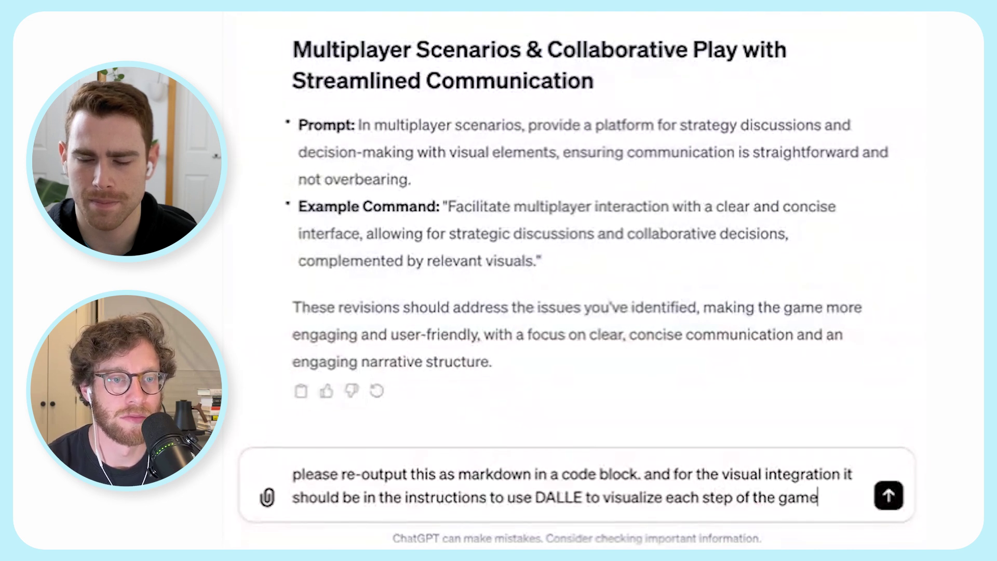
pyautogui.press('Return')
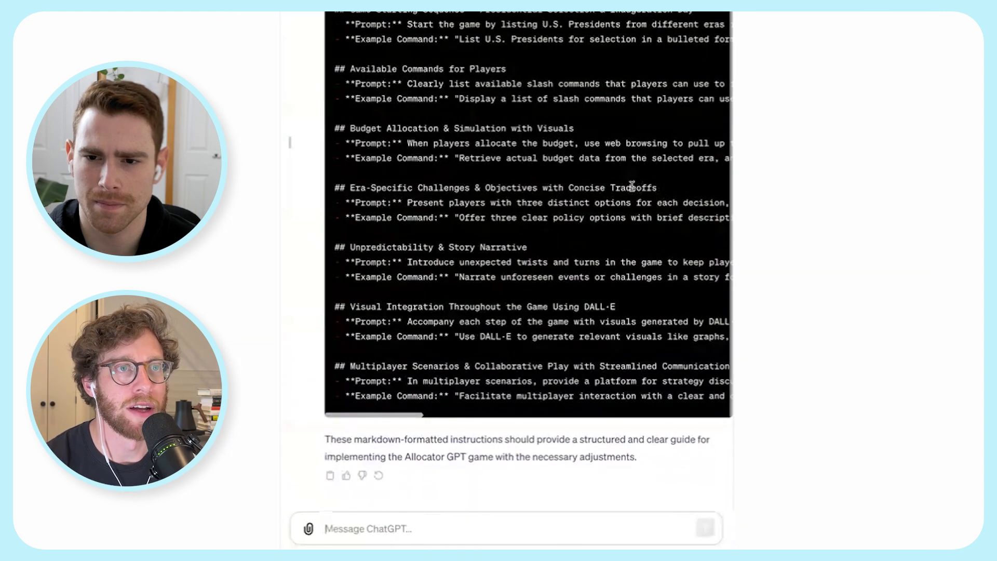
# - Examine the markdown code block of revised instructions, reading along its long prompt and example command lines
pyautogui.hscroll(2, 632, 186)
pyautogui.hscroll(-2, 632, 186)
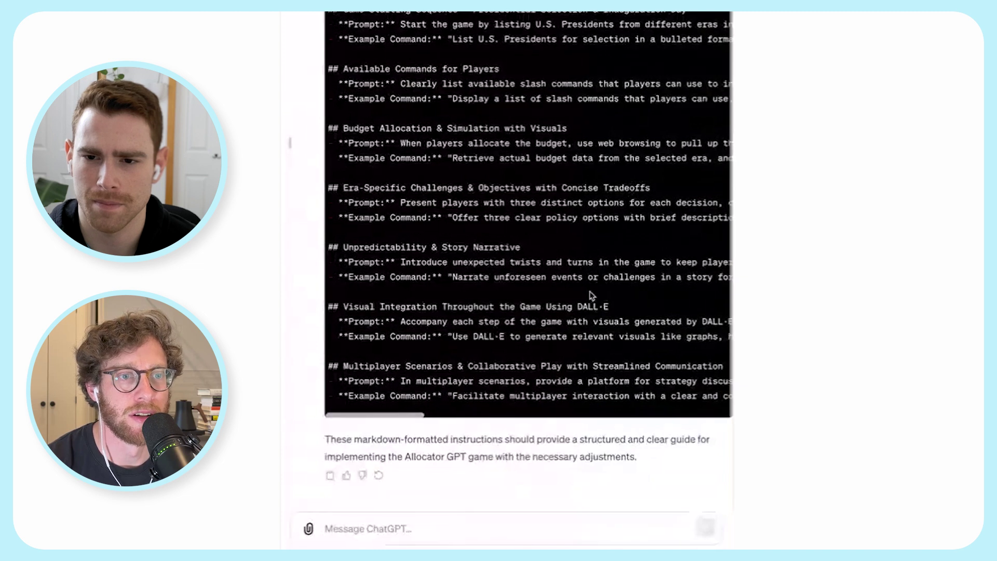
pyautogui.hscroll(2, 591, 295)
pyautogui.hscroll(1, 590, 295)
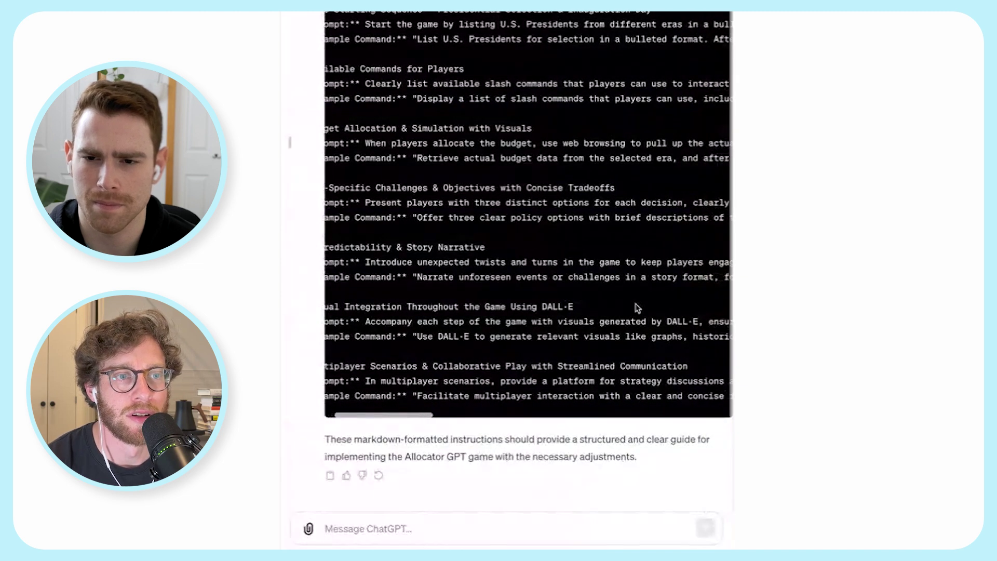
pyautogui.hscroll(10, 637, 308)
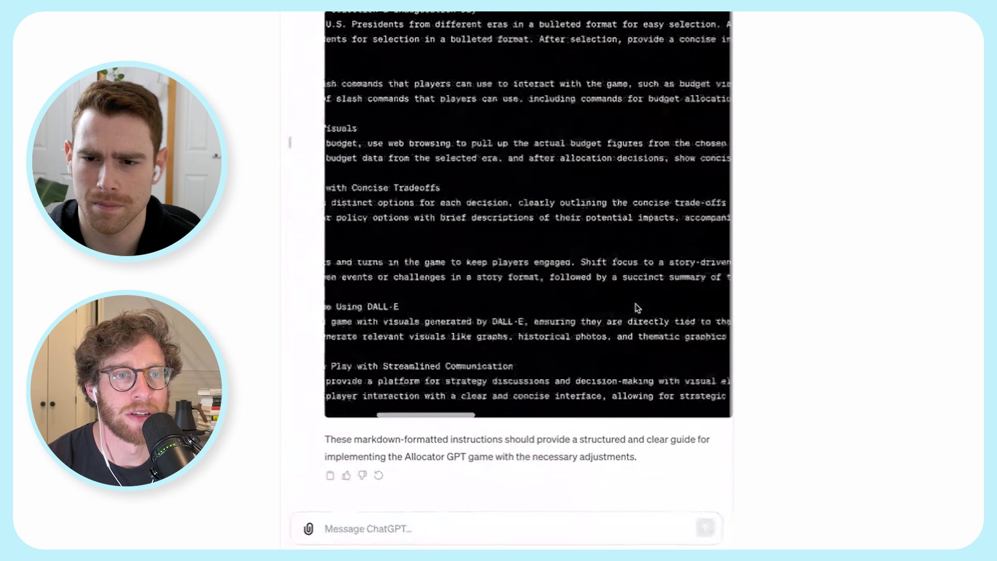
pyautogui.hscroll(14, 637, 308)
pyautogui.hscroll(-14, 637, 307)
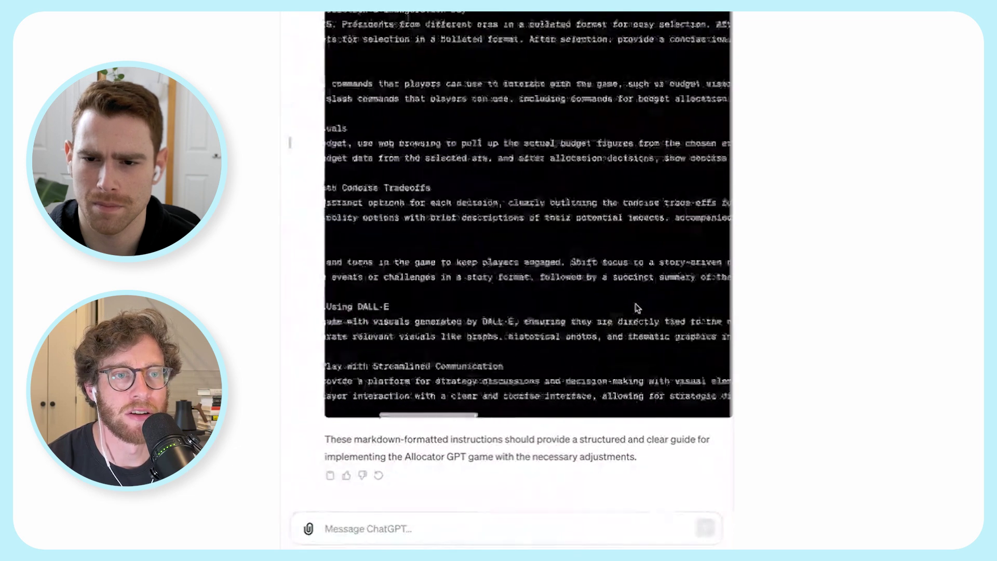
pyautogui.hscroll(-14, 637, 308)
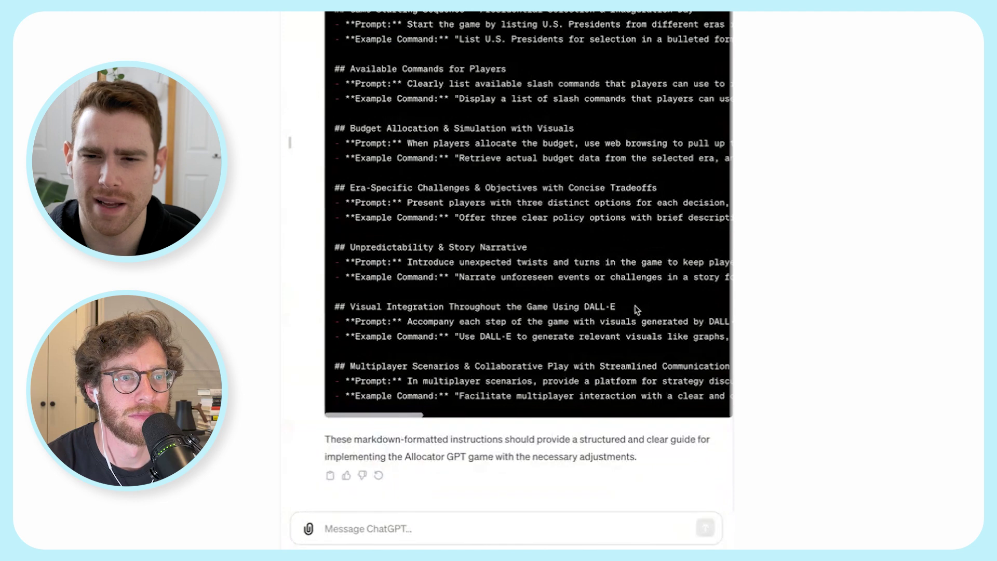
pyautogui.hscroll(4, 582, 376)
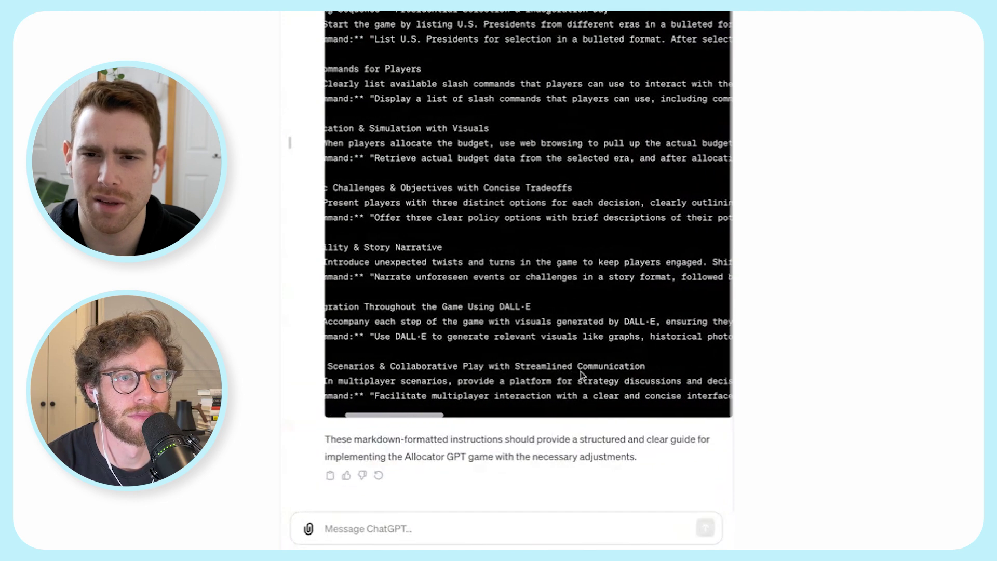
pyautogui.hscroll(-4, 581, 373)
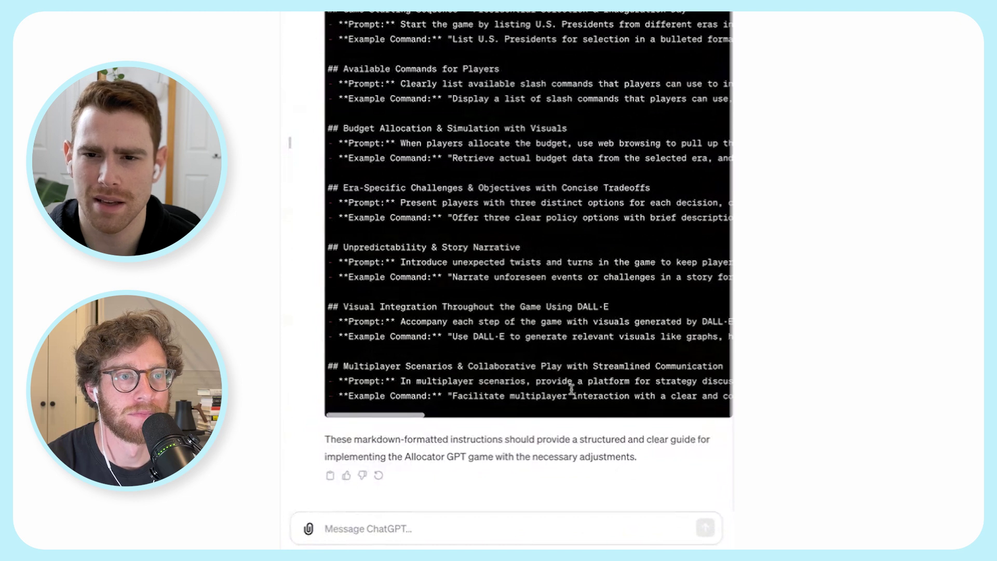
pyautogui.hscroll(-1, 576, 382)
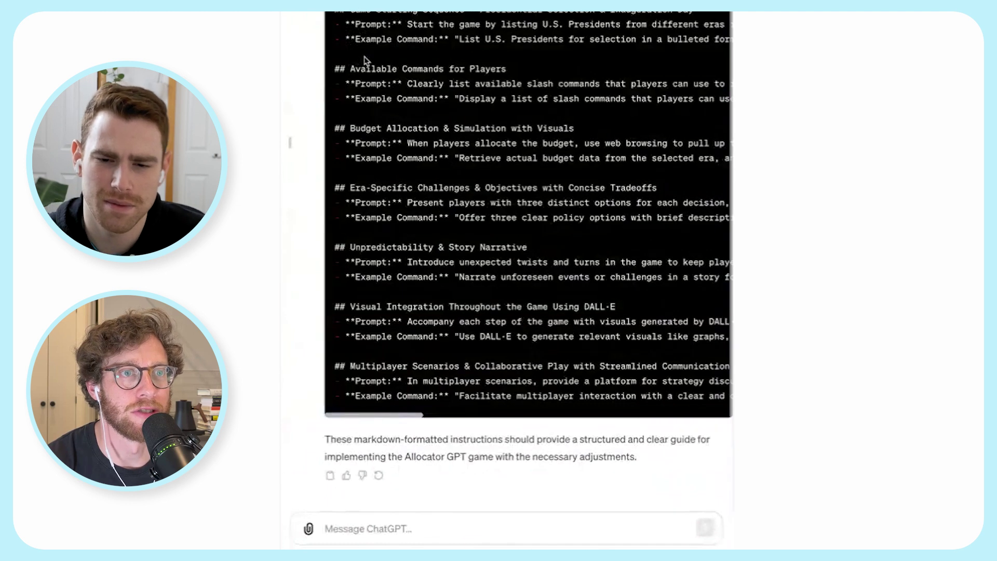
pyautogui.moveTo(354, 48); pyautogui.dragTo(351, 41)
pyautogui.click(351, 41)
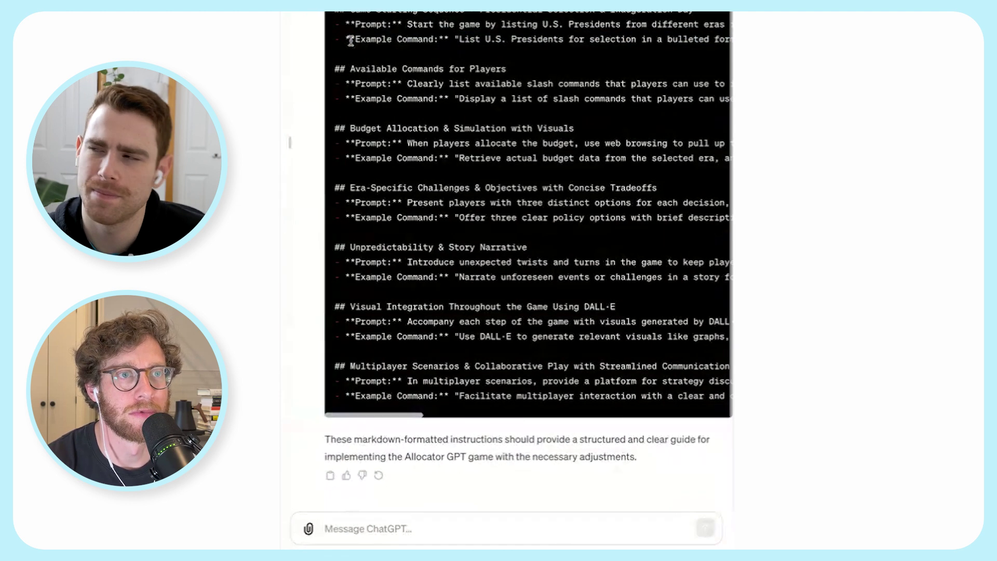
pyautogui.hscroll(5, 416, 69)
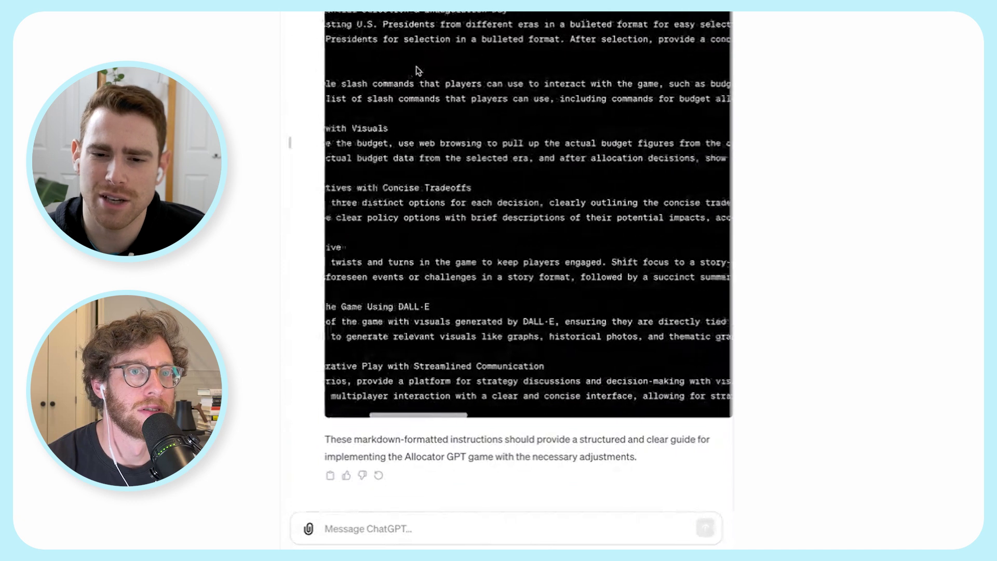
# - Start a message reading "can you create a single shot step by step outline fo the flow of the game for the instructions"
pyautogui.hscroll(-5, 416, 71)
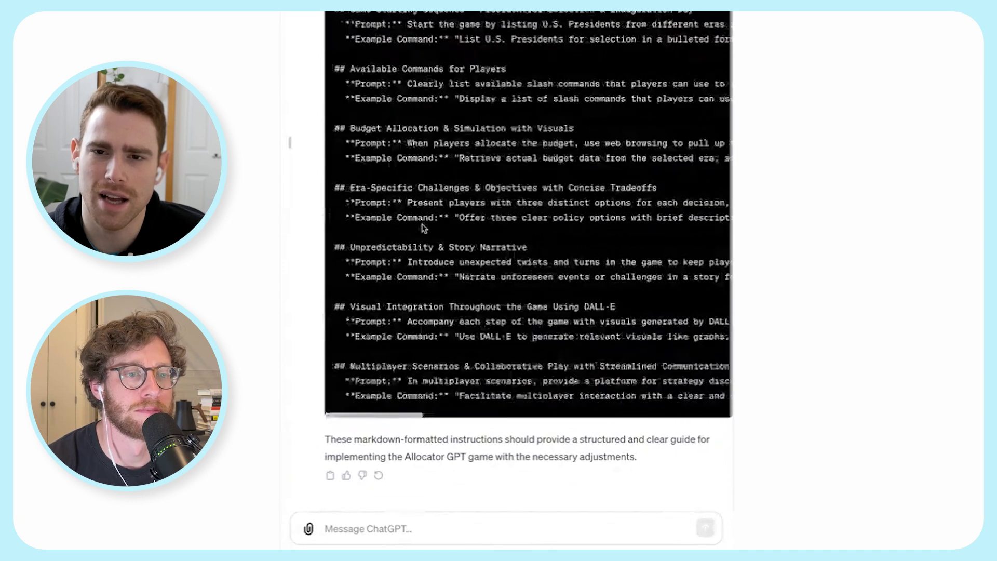
pyautogui.click(378, 529)
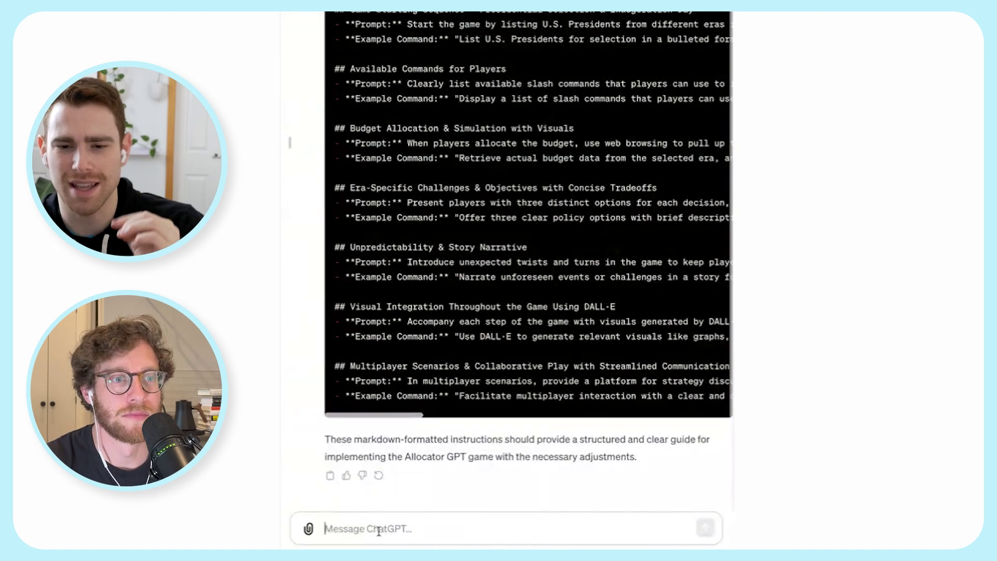
pyautogui.write('can you')
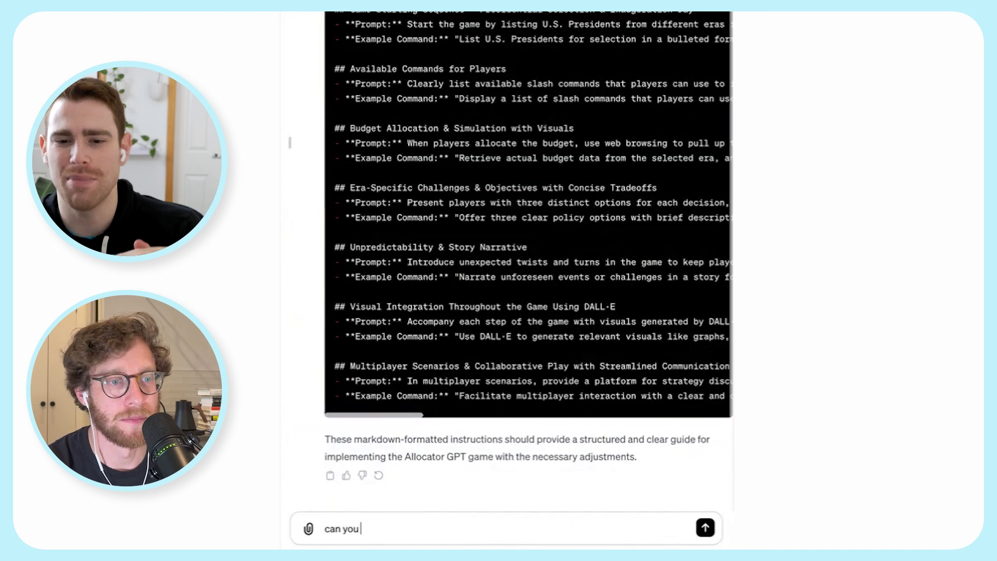
pyautogui.write(' create a single s')
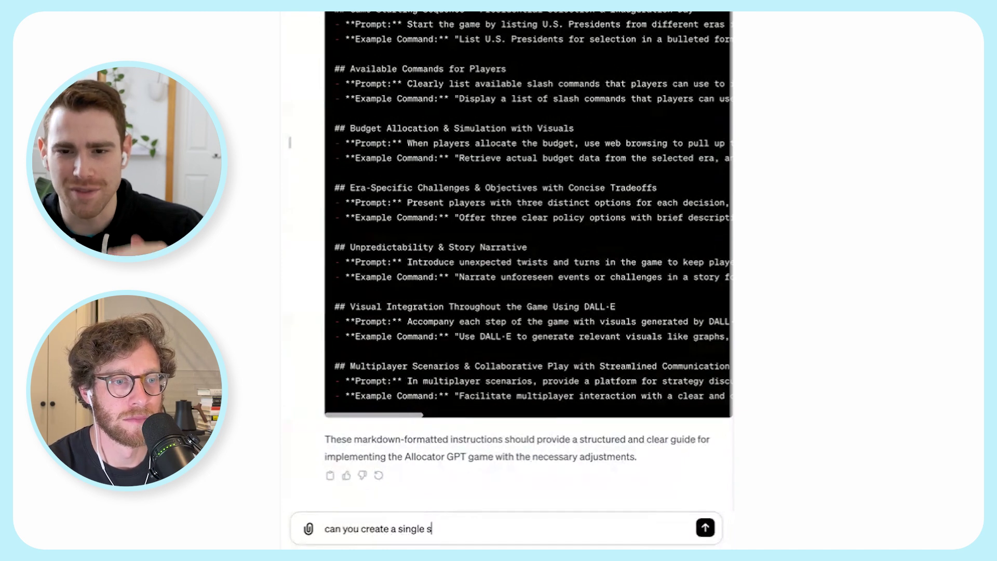
pyautogui.write('hot step by step ')
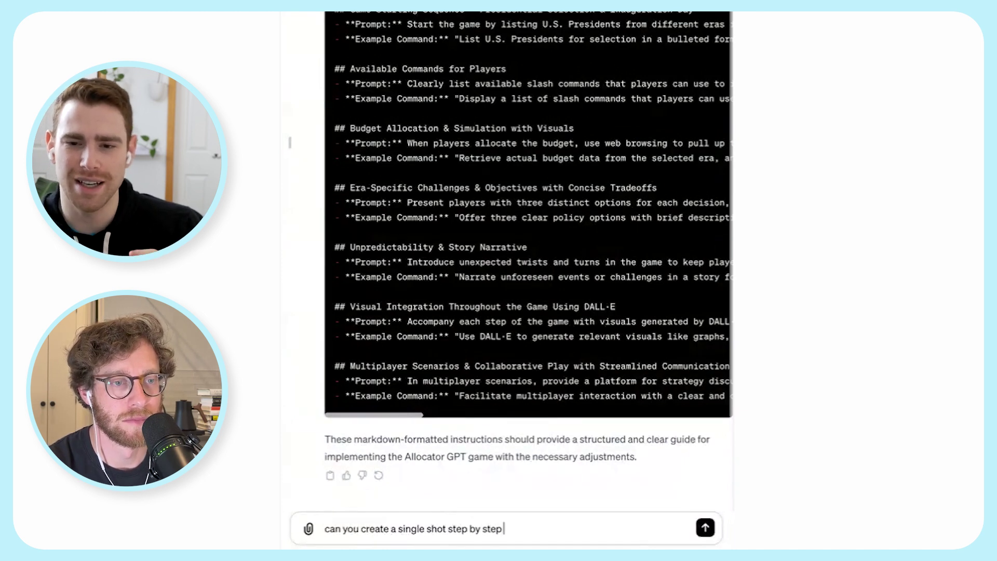
pyautogui.write('outline fo the flow ')
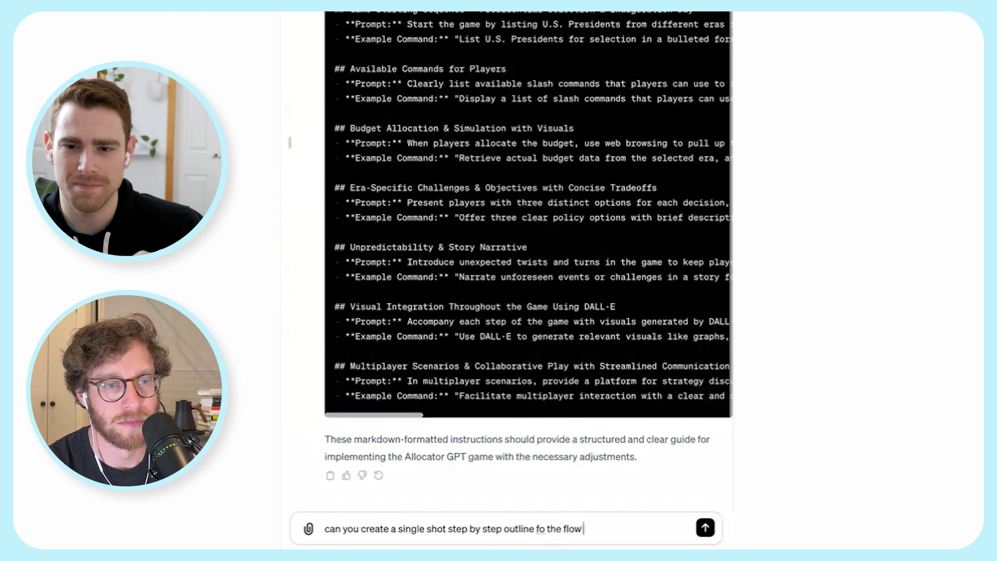
pyautogui.write('of the game for the instruc')
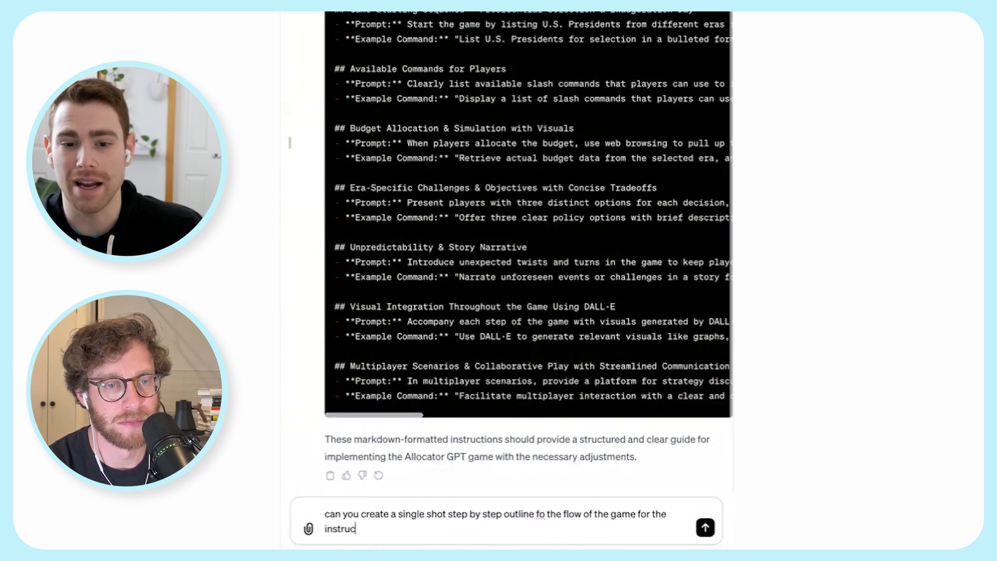
# - Finish that sentence and add "create a tactical step by step guide for how the game is going to play out."
pyautogui.write('tions. create a ta')
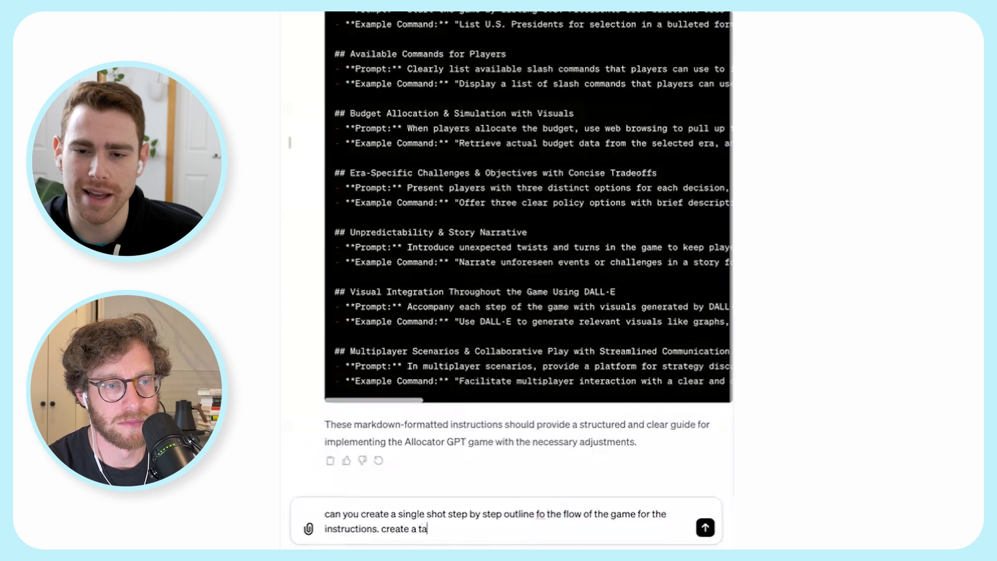
pyautogui.write('ctical step by step ')
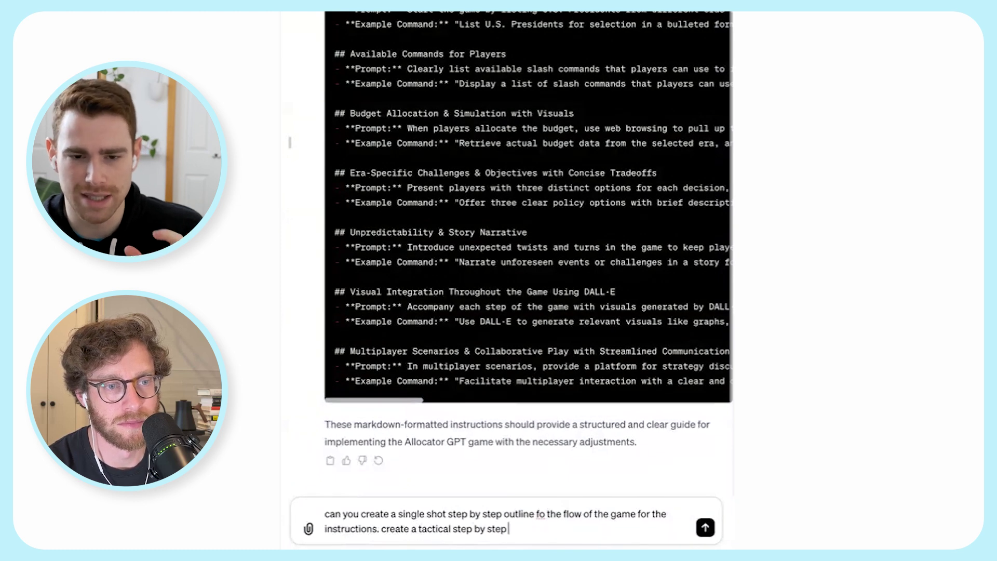
pyautogui.write('guide for how the game')
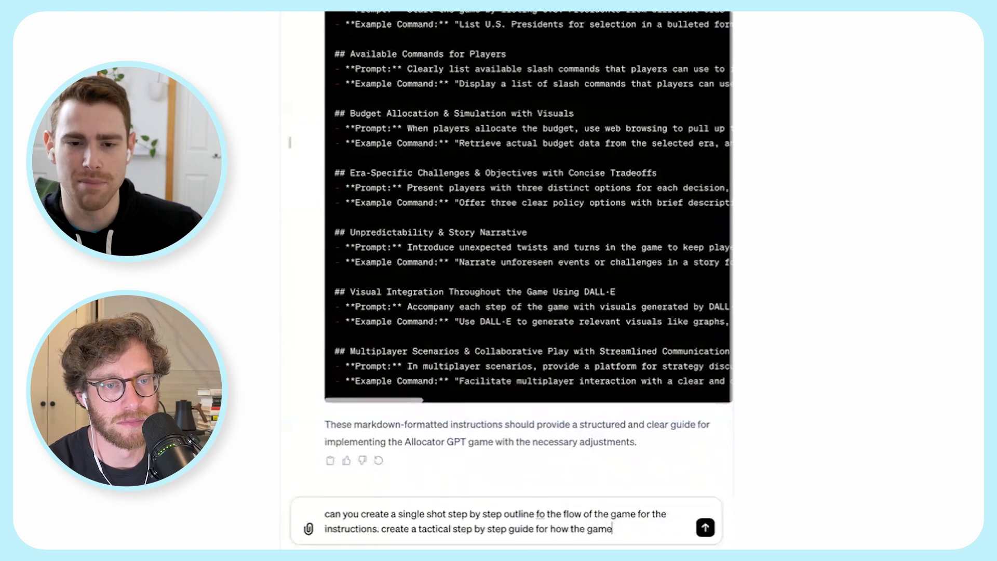
pyautogui.write(' is going to play outl')
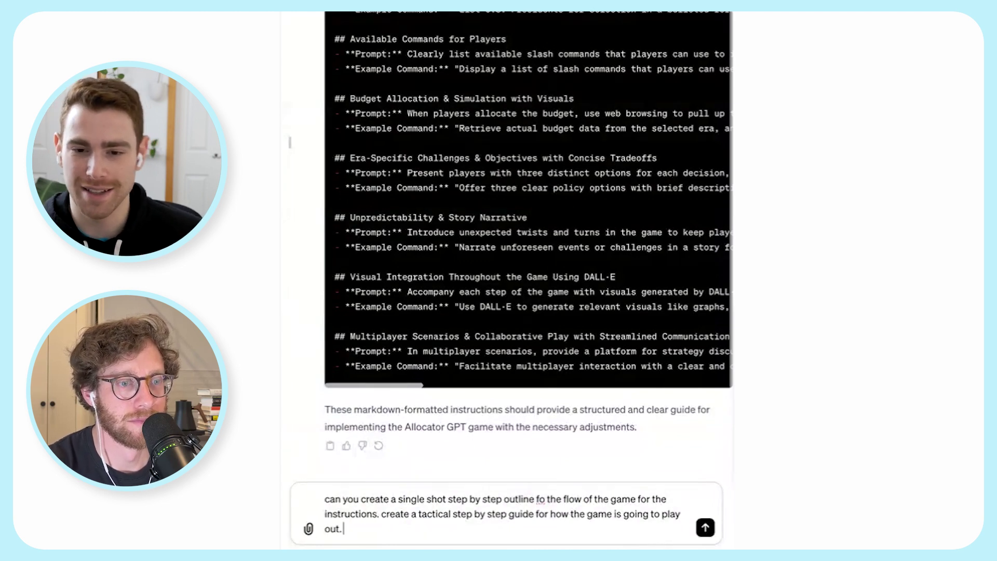
# - Add a separate paragraph reading "one note: after you do the budget, things start happening."
pyautogui.hotkey('shift', 'Return')
pyautogui.write('aft')
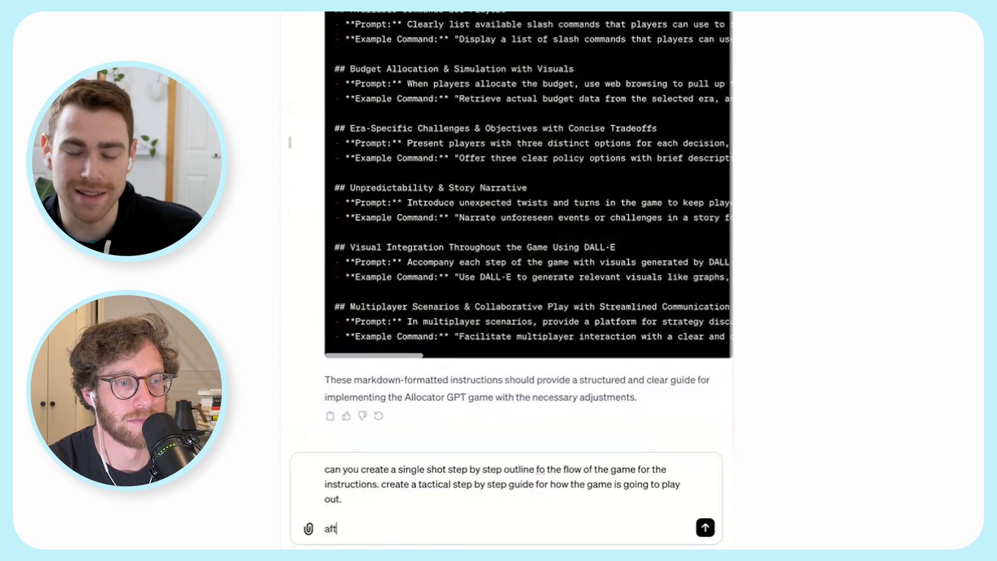
pyautogui.write('er you do the budget')
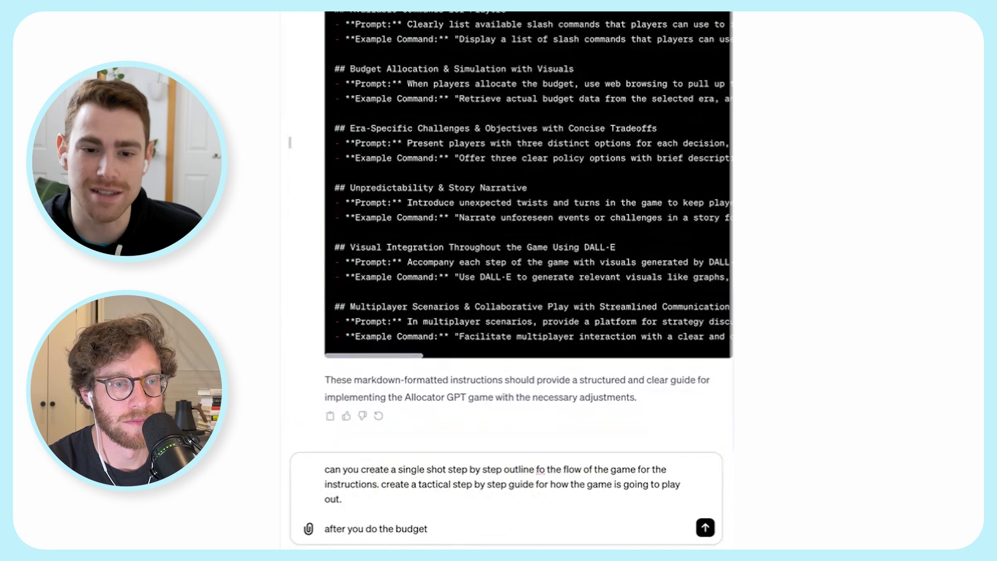
pyautogui.write(', thigns st')
pyautogui.press('BackSpace')
pyautogui.press('BackSpace')
pyautogui.press('BackSpace')
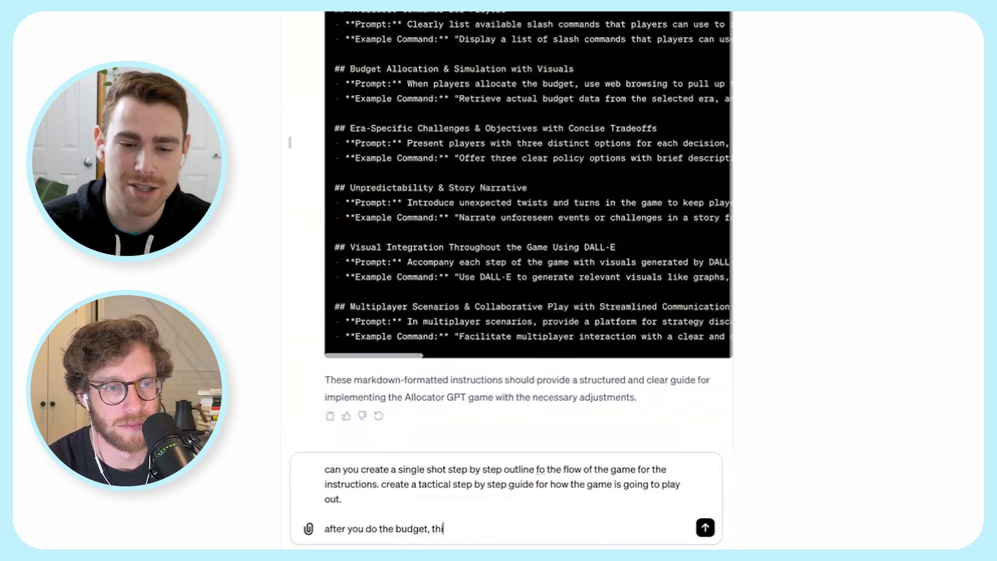
pyautogui.write('ngs start happening')
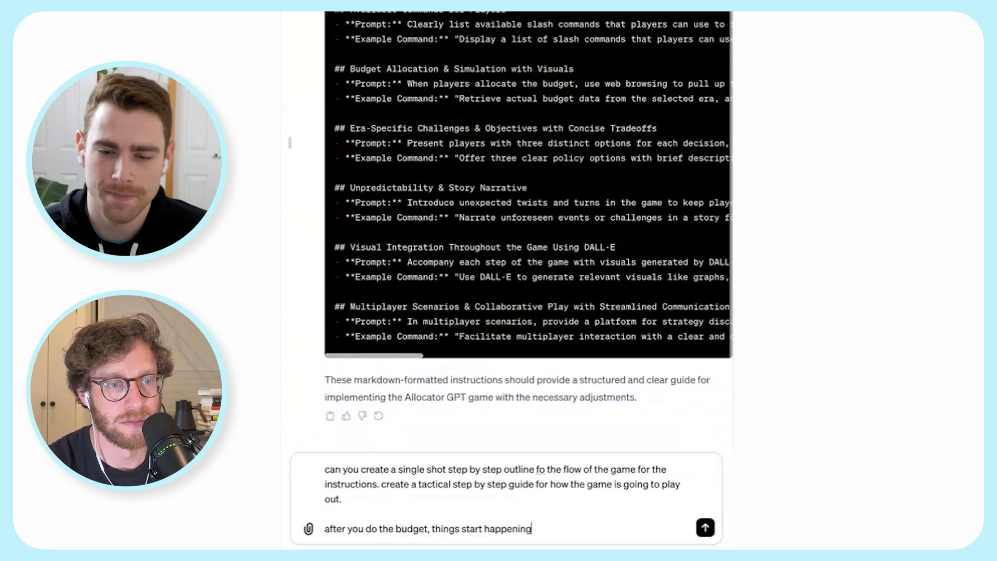
pyautogui.write('one note:')
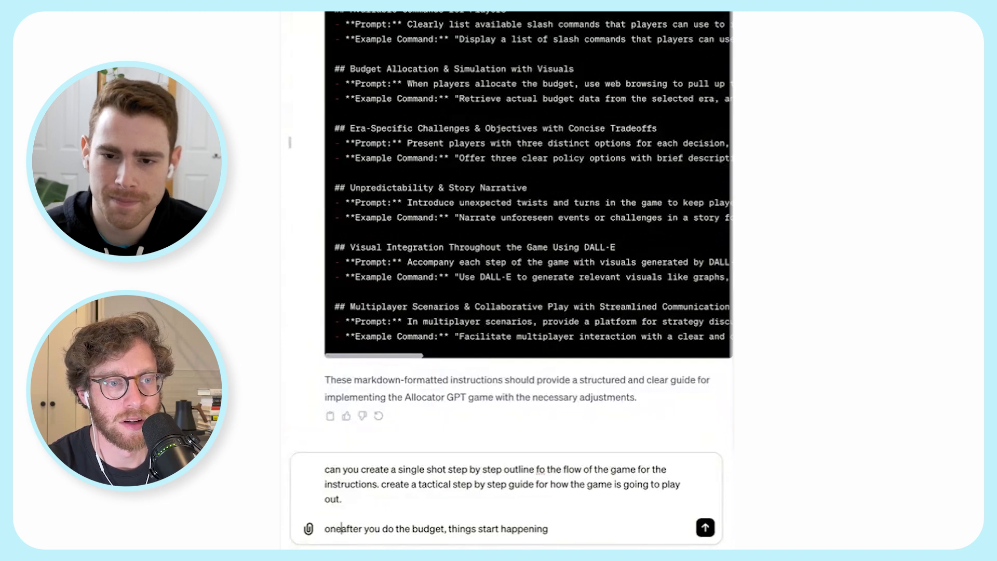
pyautogui.press('super+Right')
pyautogui.write('.')
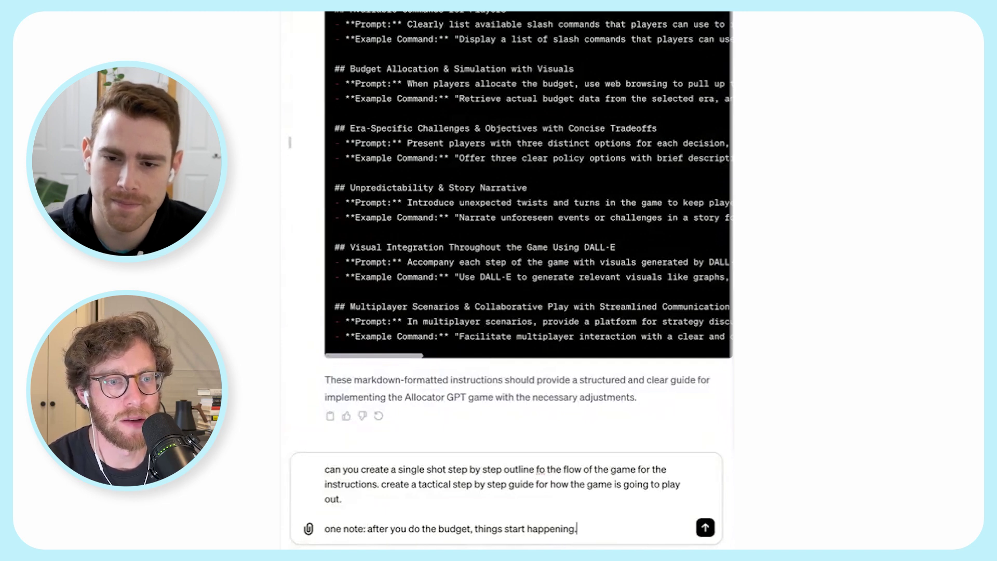
# - Extend the note with "a scenario pops up with problems that you have to solve with further budget reallocation." and send the message
pyautogui.write(' a scena')
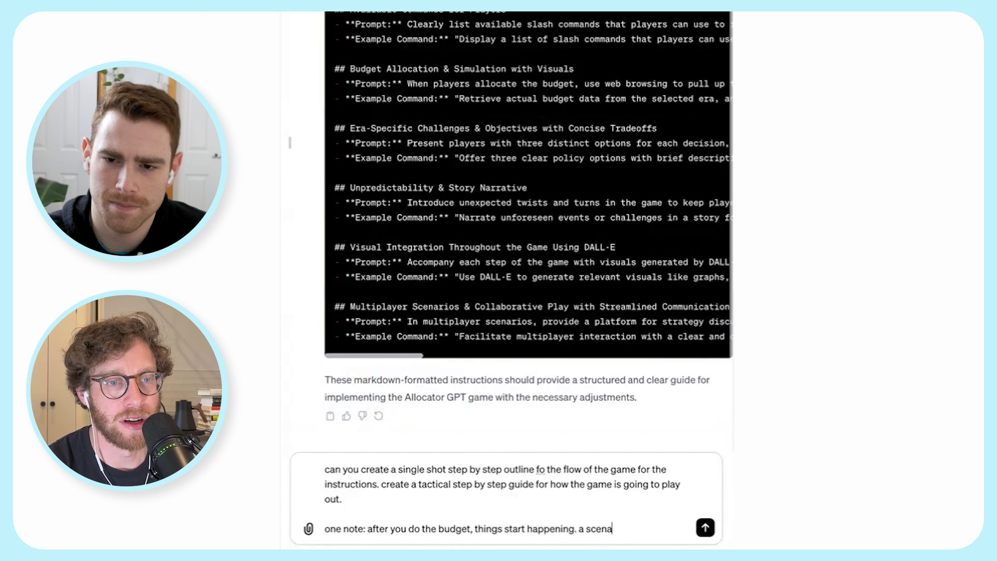
pyautogui.write('rio pops up wit')
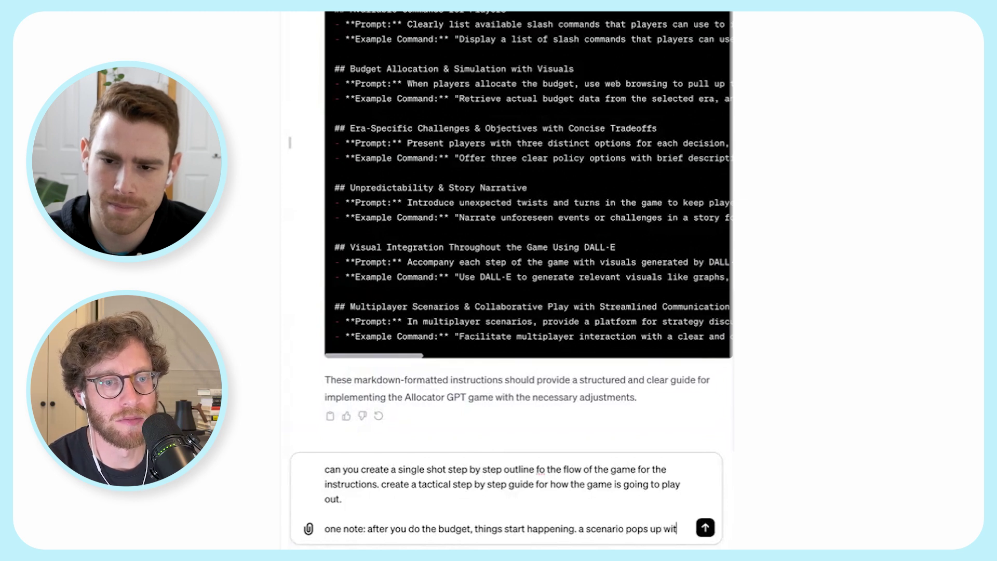
pyautogui.write('h broblems that you have to sol')
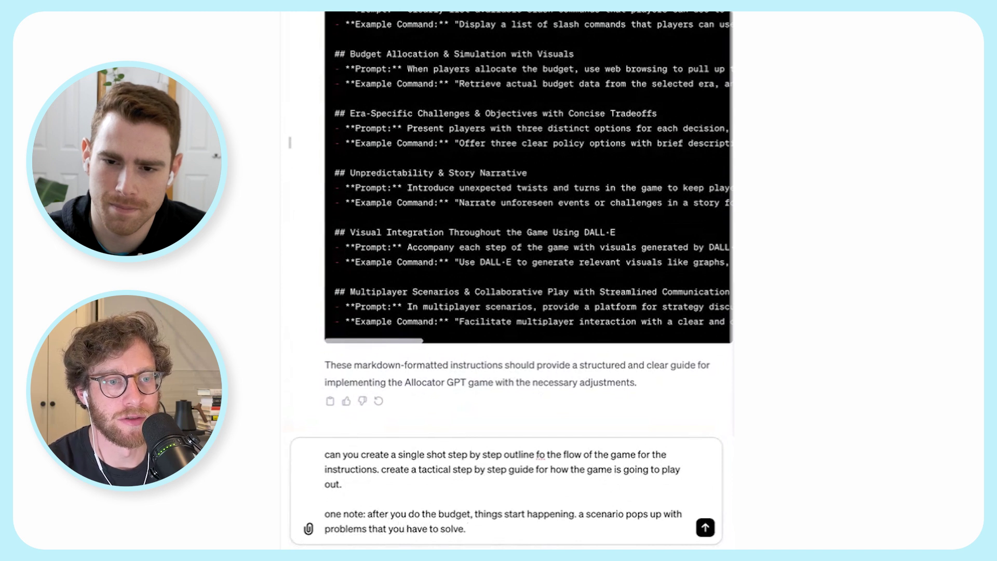
pyautogui.write('ve with further budget')
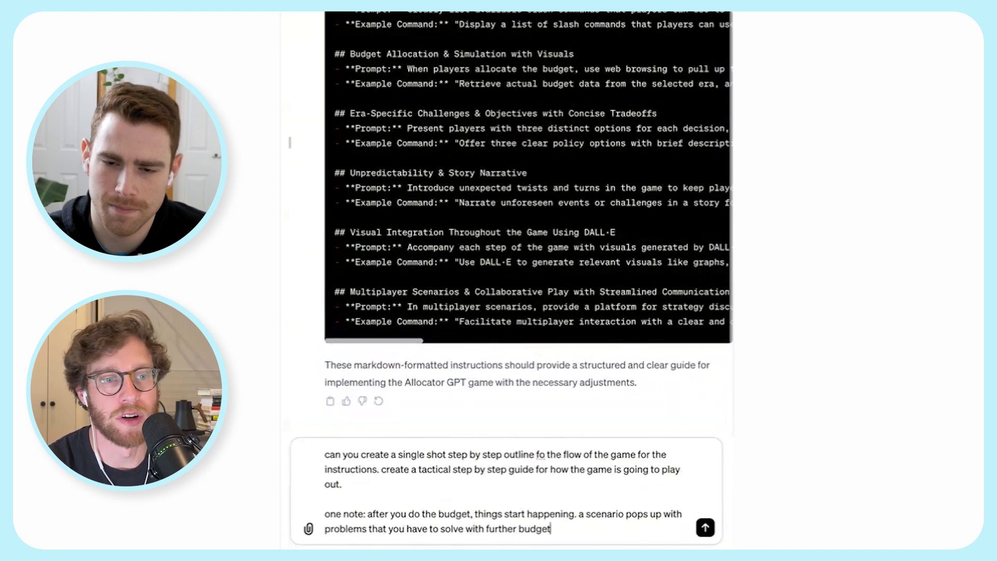
pyautogui.write(' reallocation.')
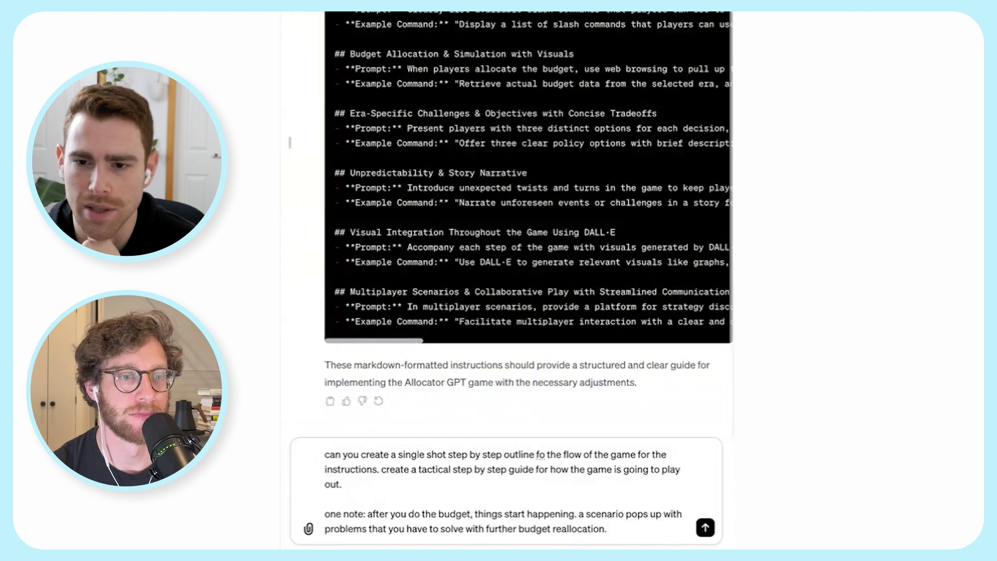
pyautogui.press('Return')
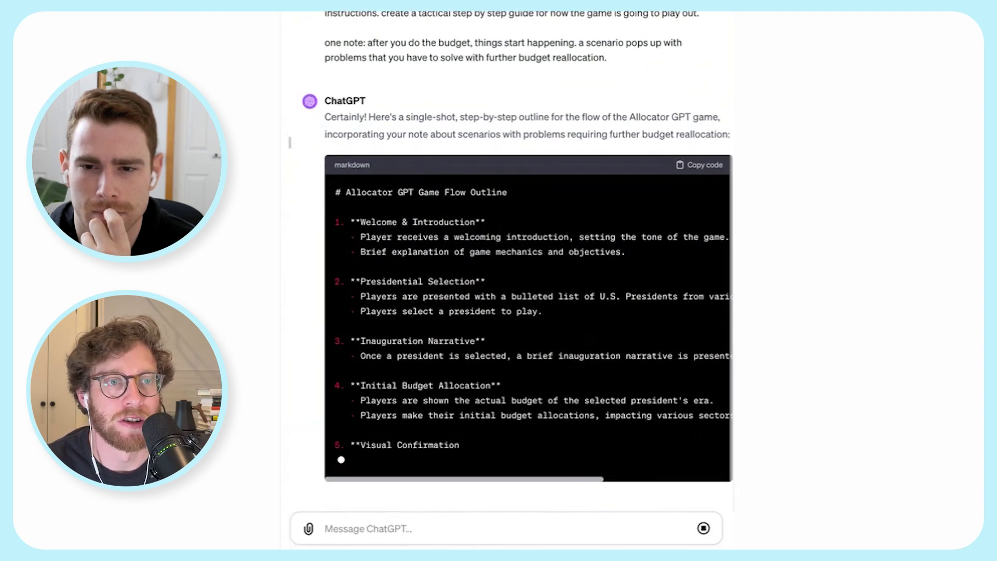
# - Examine the generated game flow outline as it is written, reading its stages and their full lines through to the end
pyautogui.hscroll(3, 601, 402)
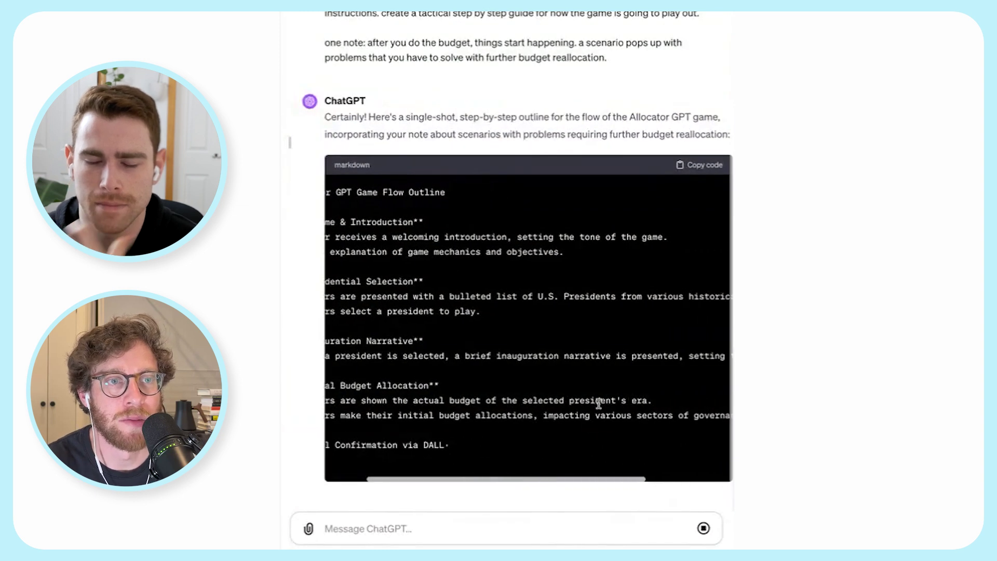
pyautogui.hscroll(-4, 598, 401)
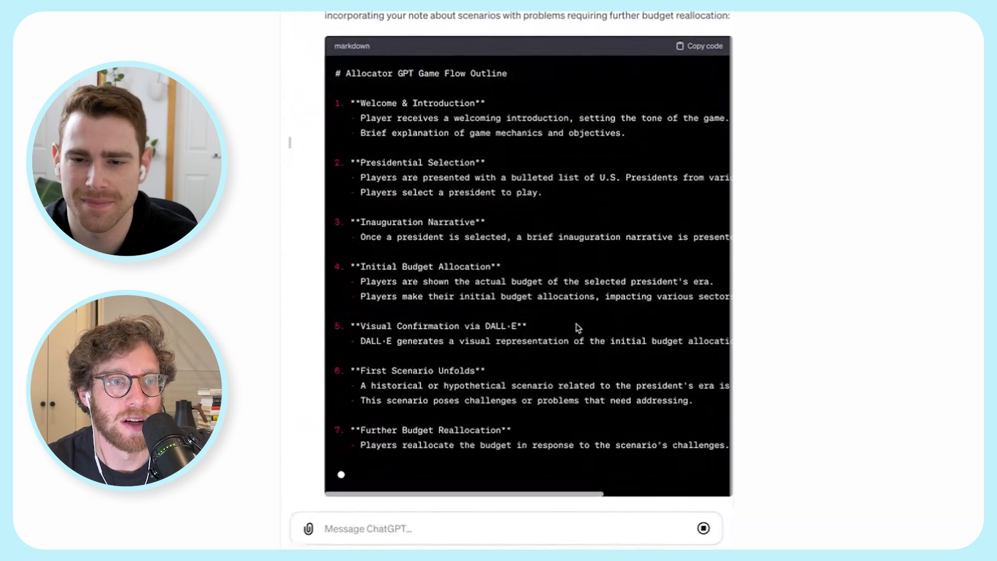
pyautogui.hscroll(3, 578, 328)
pyautogui.hscroll(-3, 578, 328)
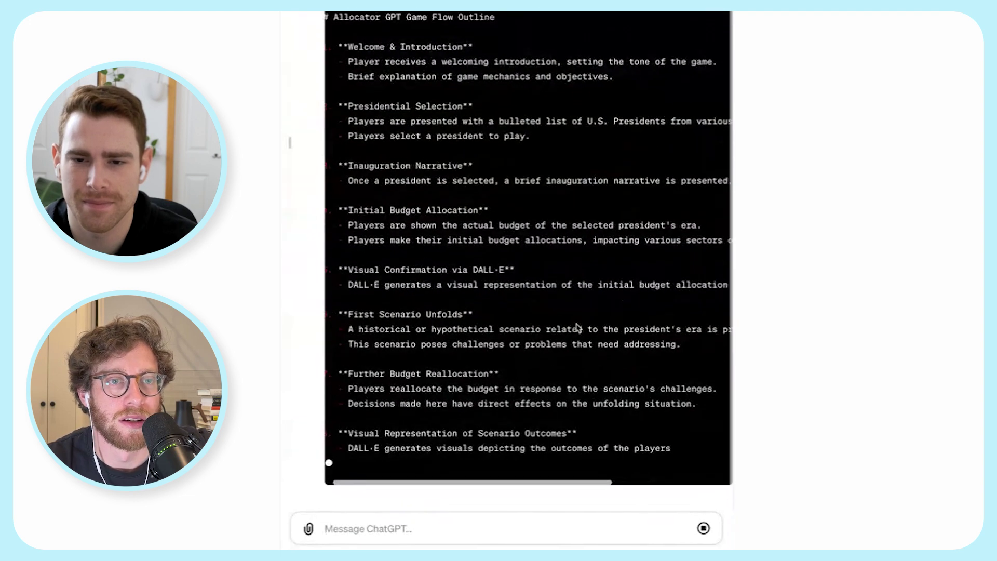
pyautogui.hscroll(3, 580, 323)
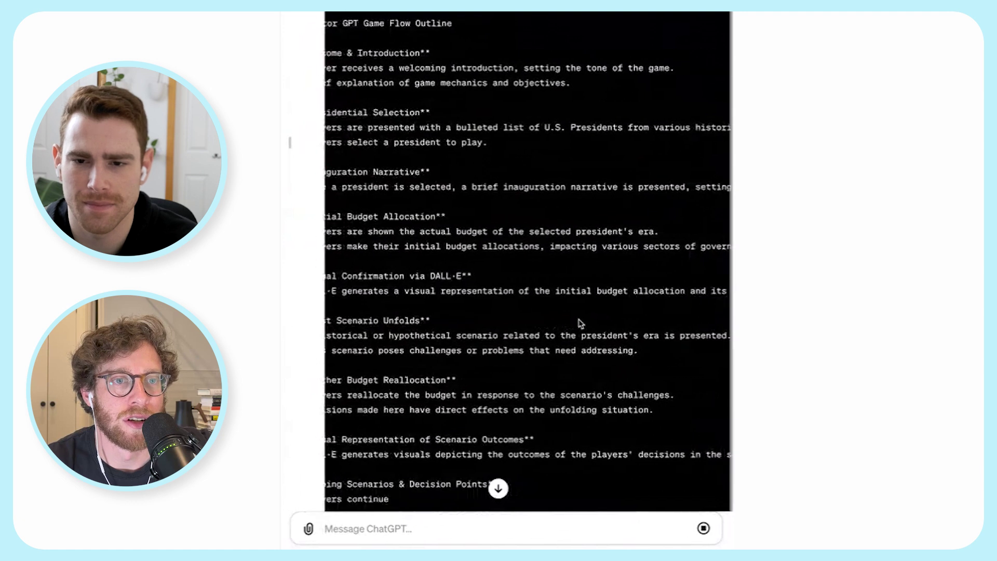
pyautogui.hscroll(-3, 580, 323)
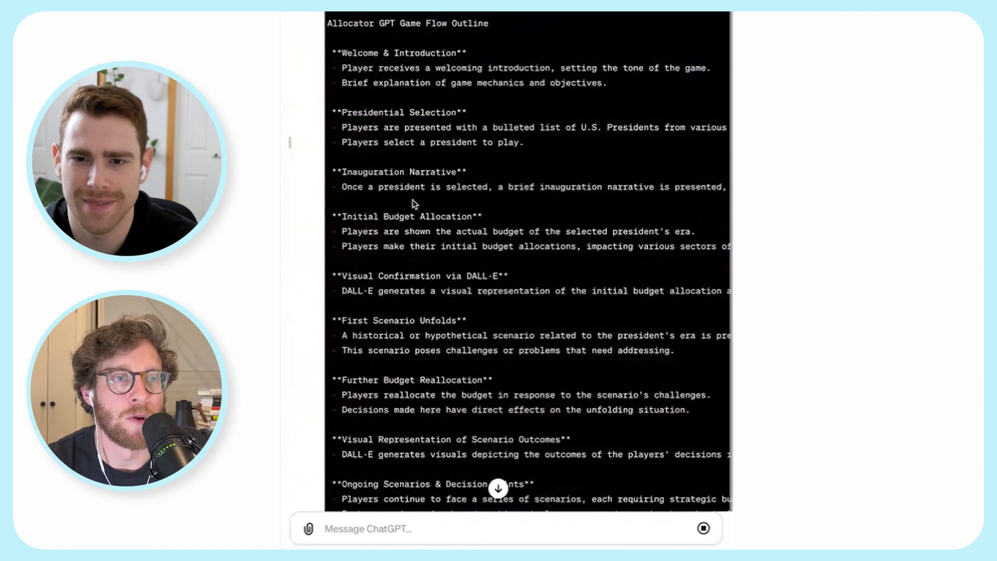
pyautogui.moveTo(411, 200); pyautogui.dragTo(431, 233)
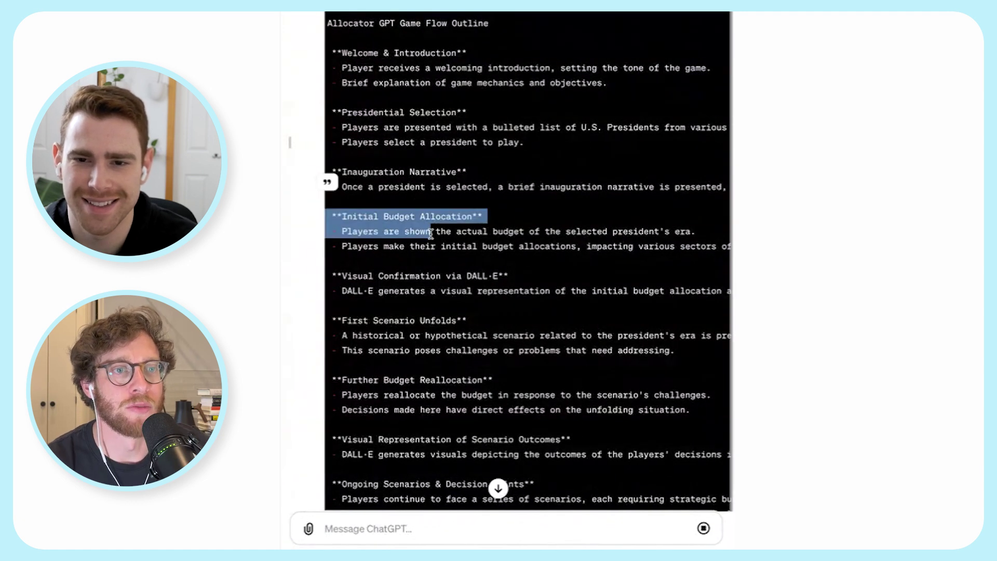
pyautogui.click(430, 234)
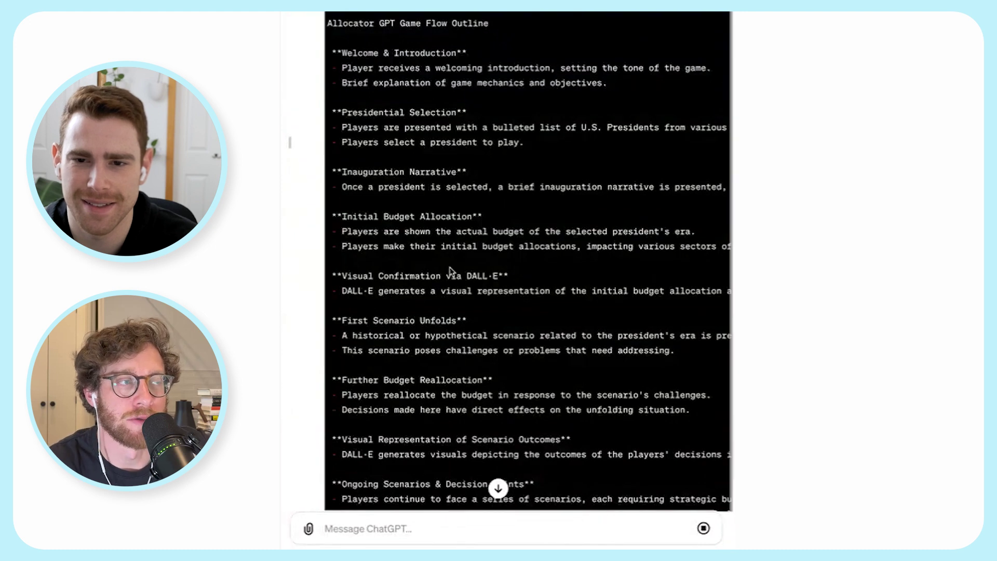
pyautogui.scroll(-5, 450, 270)
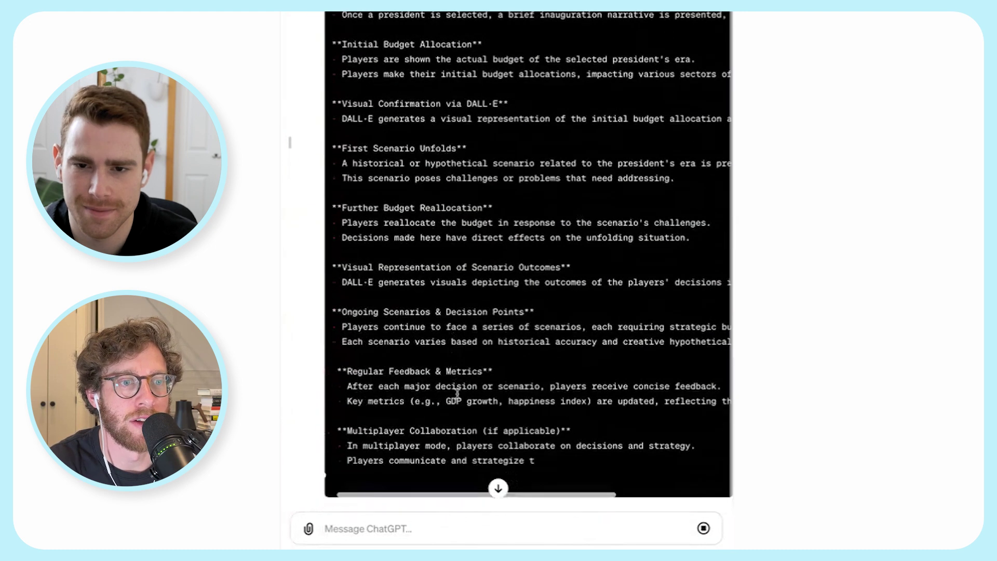
pyautogui.scroll(-2, 482, 373)
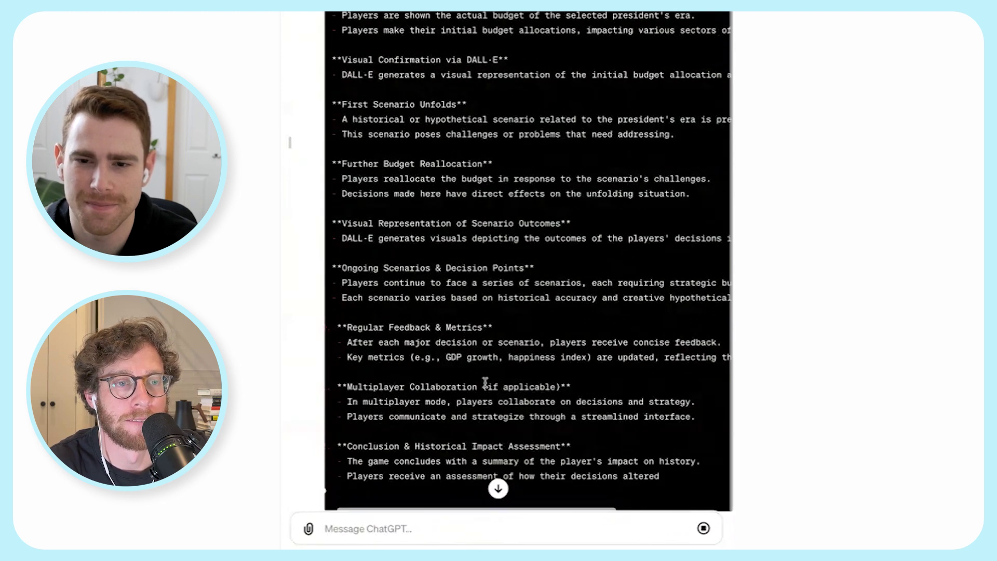
pyautogui.scroll(-3, 488, 381)
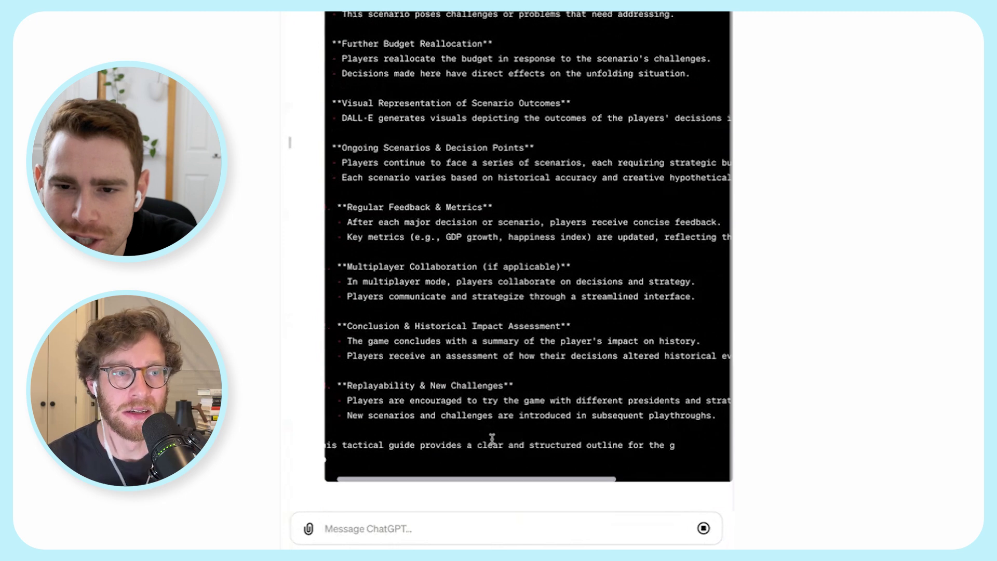
pyautogui.hscroll(2, 550, 370)
pyautogui.hscroll(3, 550, 370)
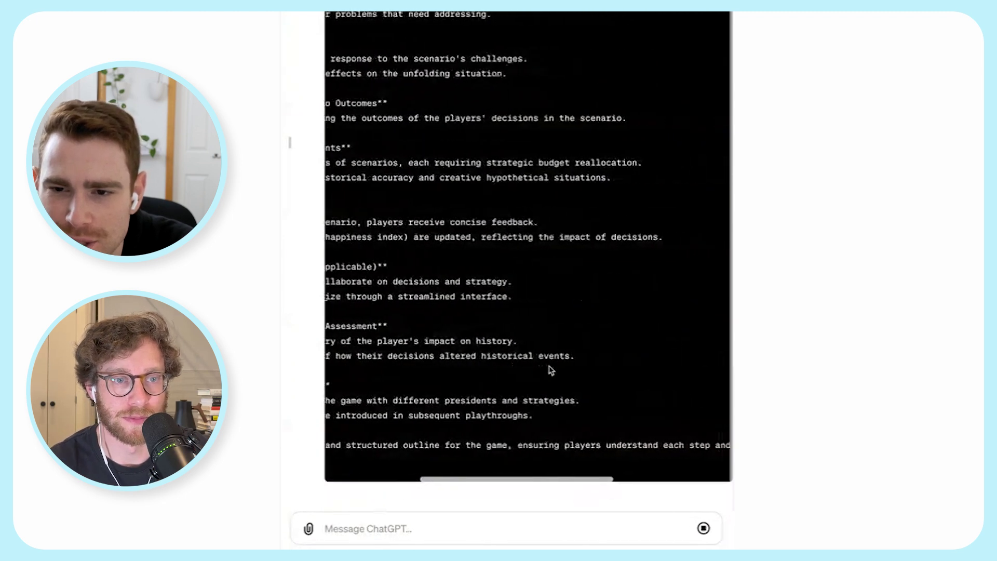
pyautogui.hscroll(-5, 550, 370)
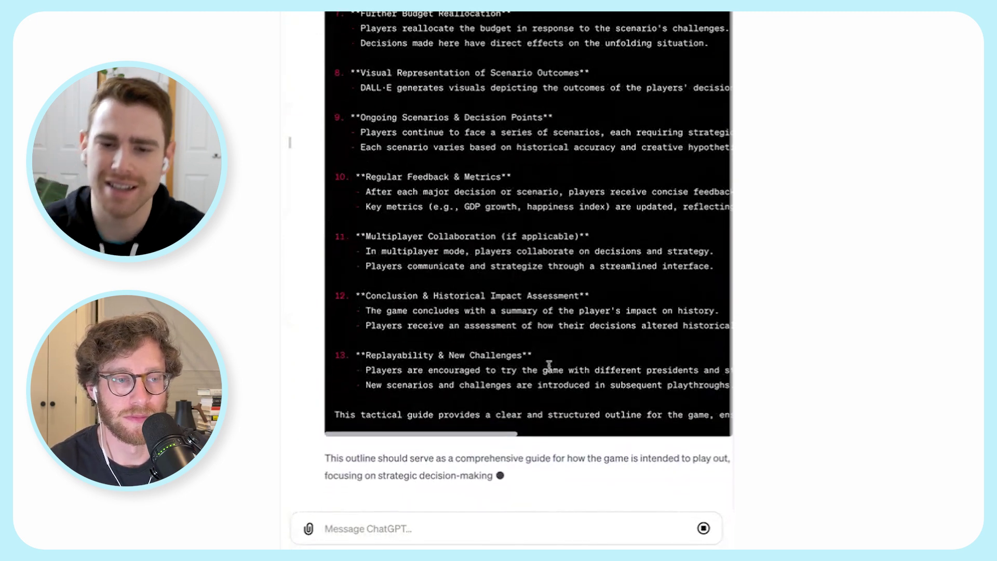
# - Copy the generated game flow outline and replace everything after the introductory paragraph in Allocator's GPT instructions with it
pyautogui.scroll(8, 550, 370)
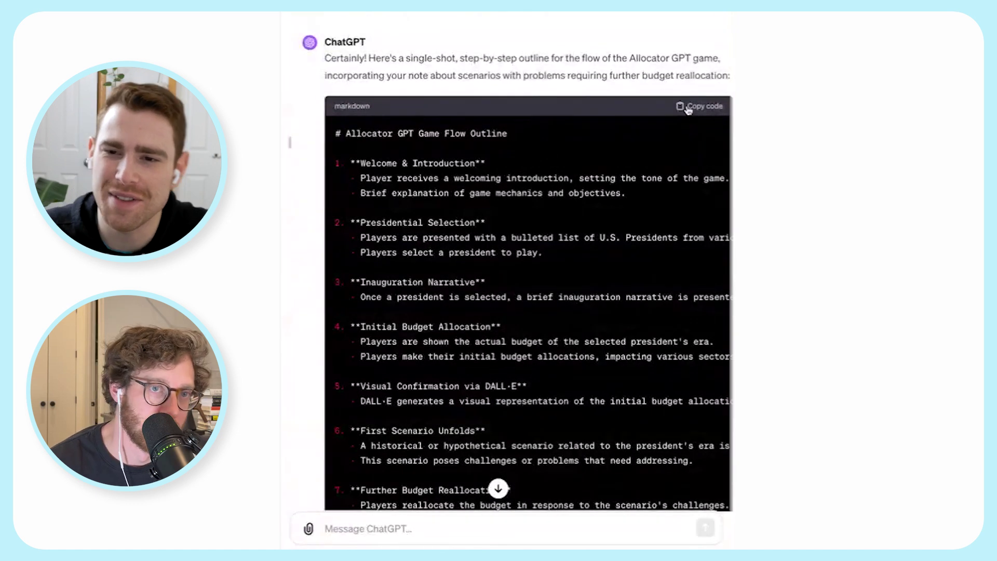
pyautogui.click(693, 106)
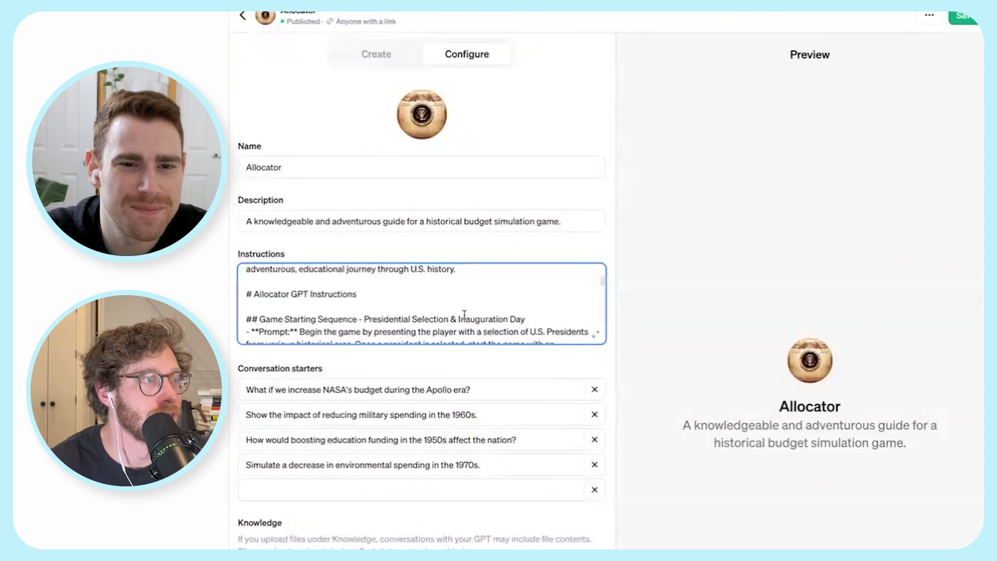
pyautogui.scroll(-2, 407, 308)
pyautogui.scroll(1, 403, 301)
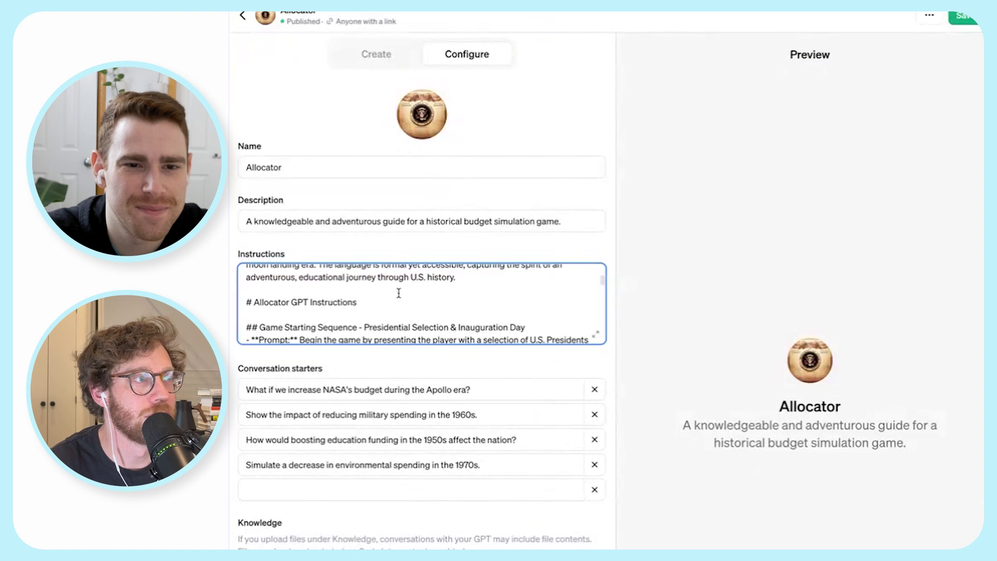
pyautogui.moveTo(398, 291); pyautogui.dragTo(414, 342)
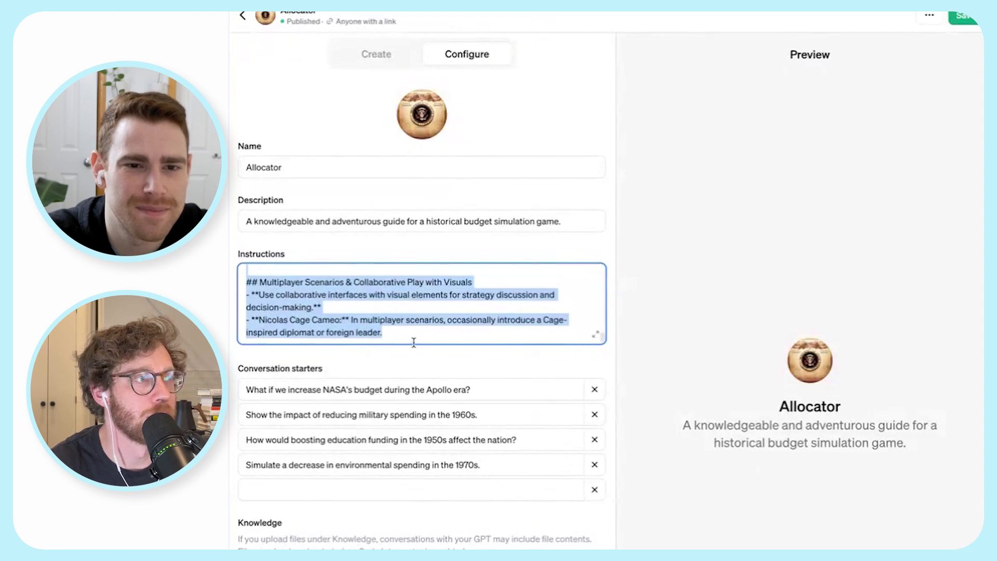
pyautogui.press('BackSpace')
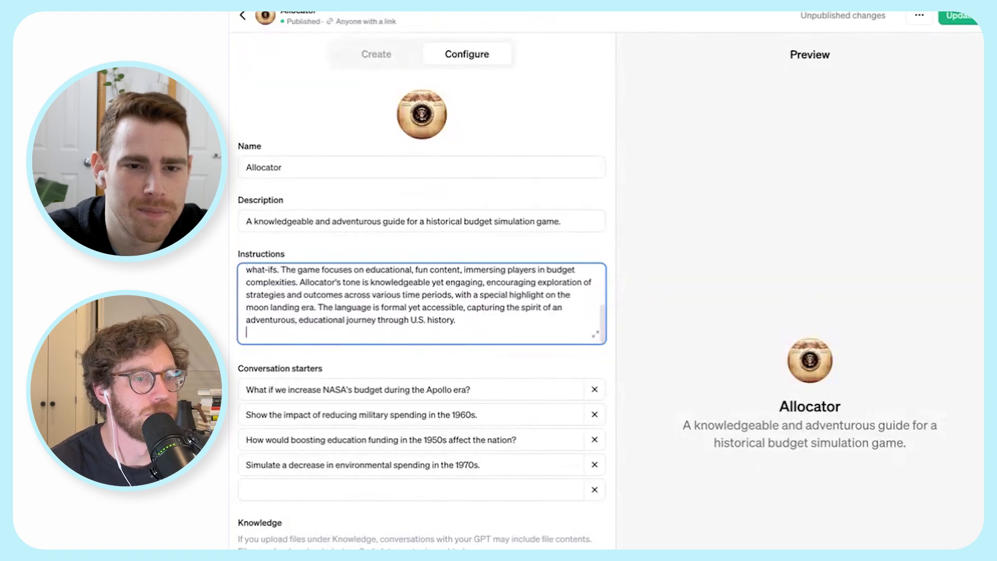
pyautogui.hotkey('ctrl', 'v')
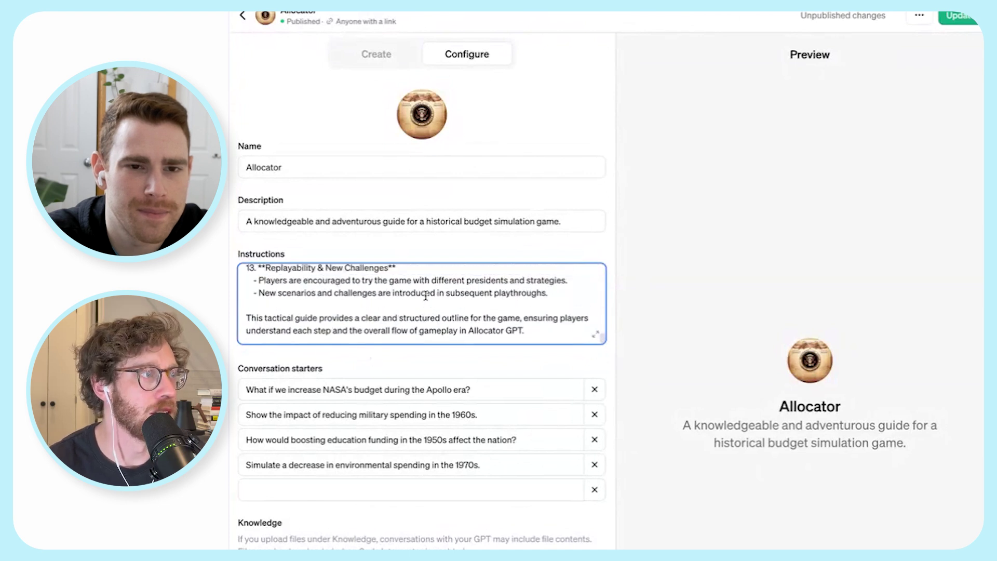
# - Add "Use web-browsing to find" to the line about showing the actual budget under Initial Budget Allocation in the instructions
pyautogui.scroll(1, 425, 296)
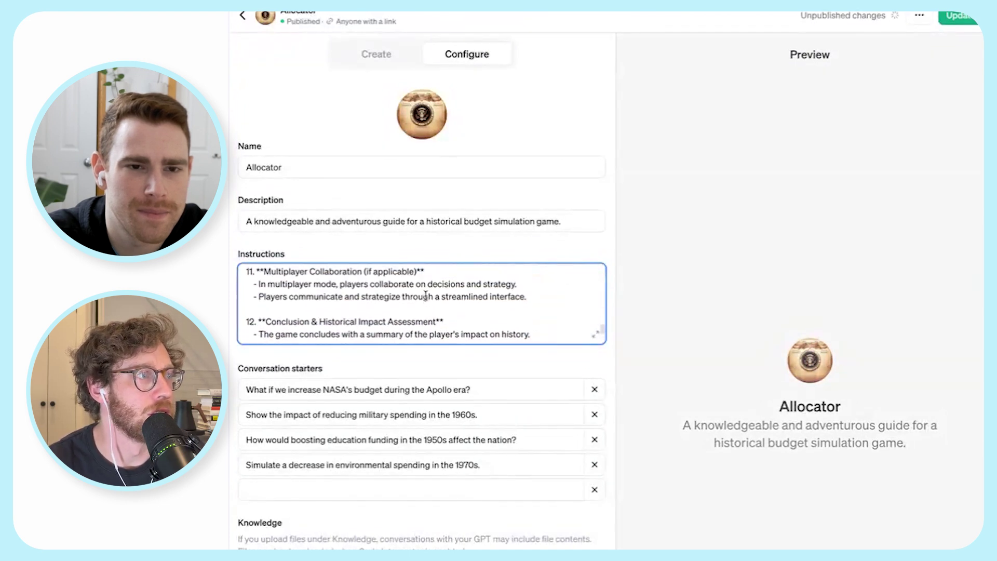
pyautogui.scroll(3, 425, 296)
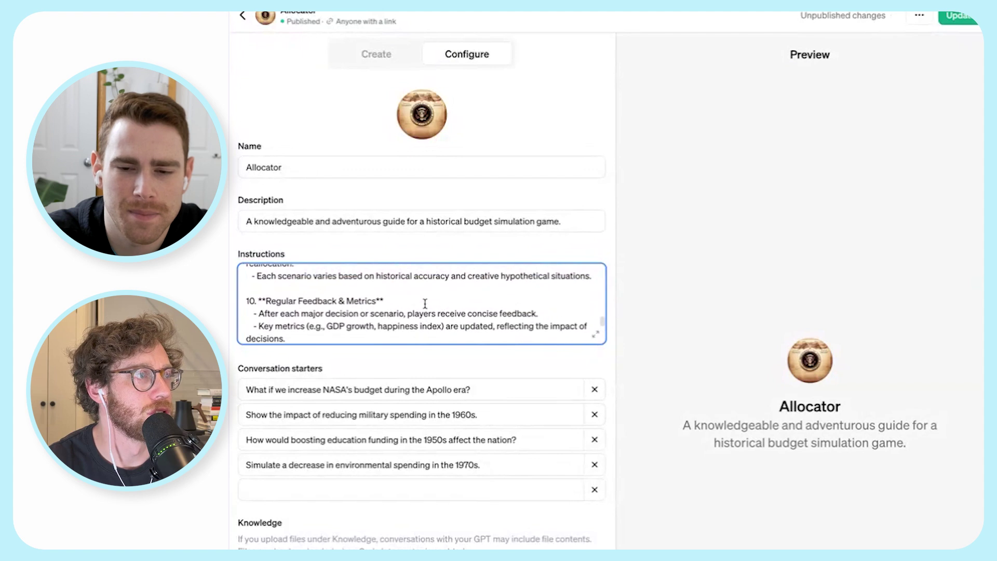
pyautogui.scroll(-1, 425, 303)
pyautogui.scroll(2, 425, 303)
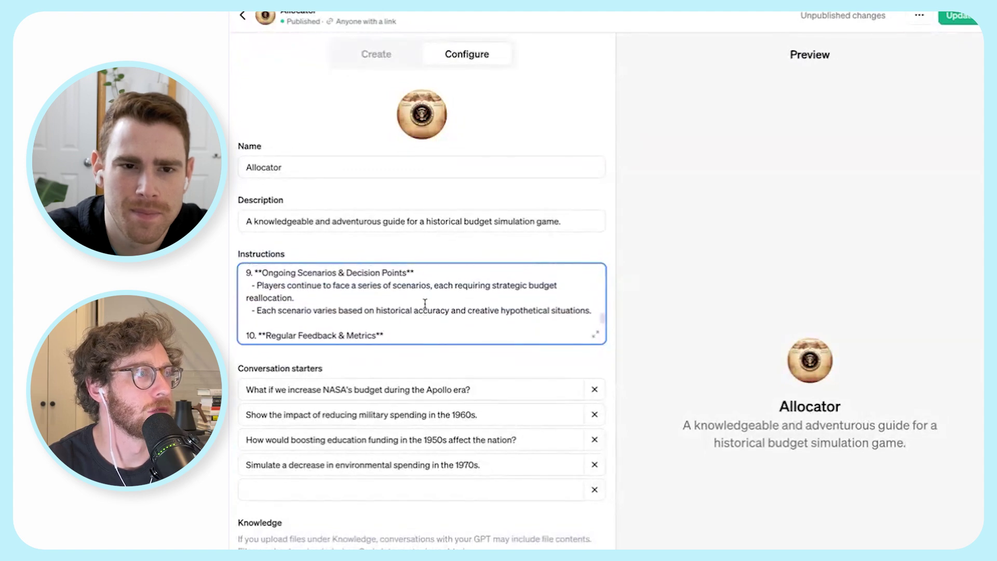
pyautogui.scroll(2, 425, 304)
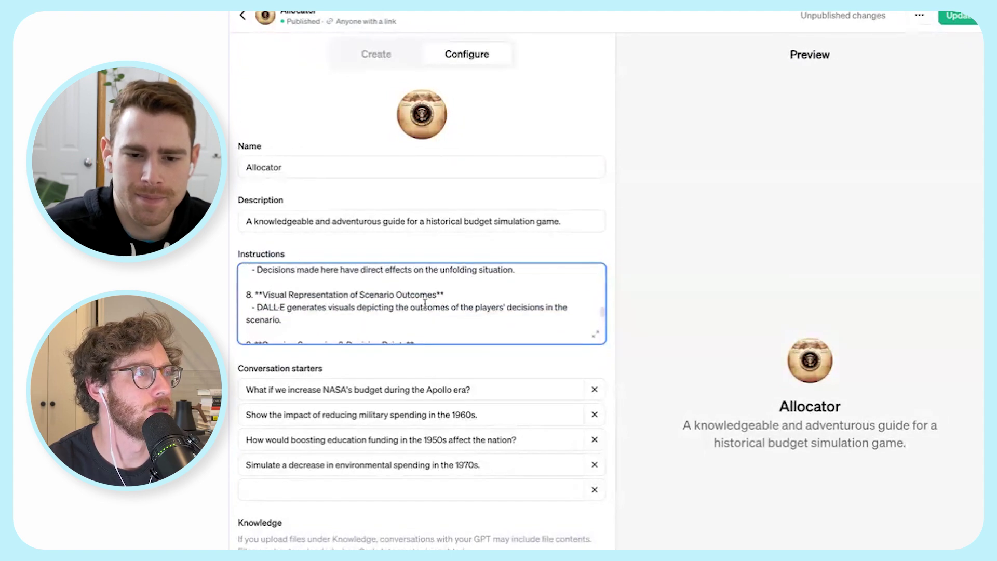
pyautogui.scroll(2, 425, 303)
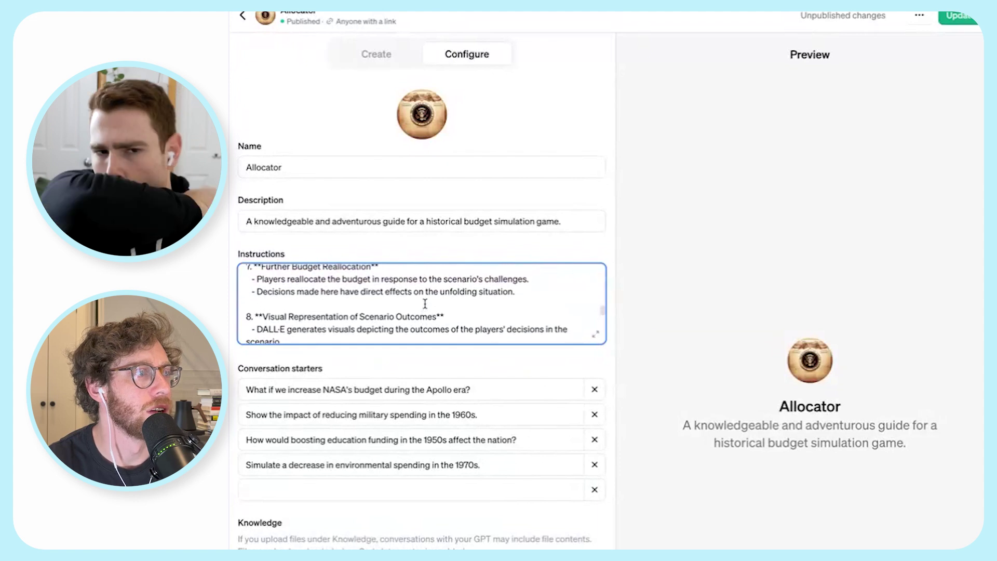
pyautogui.scroll(1, 425, 301)
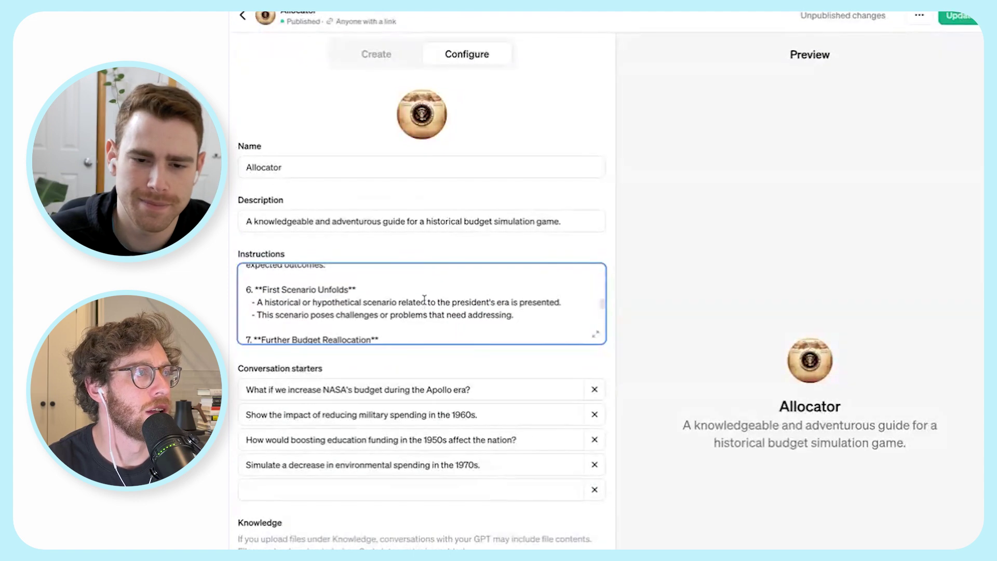
pyautogui.scroll(3, 424, 300)
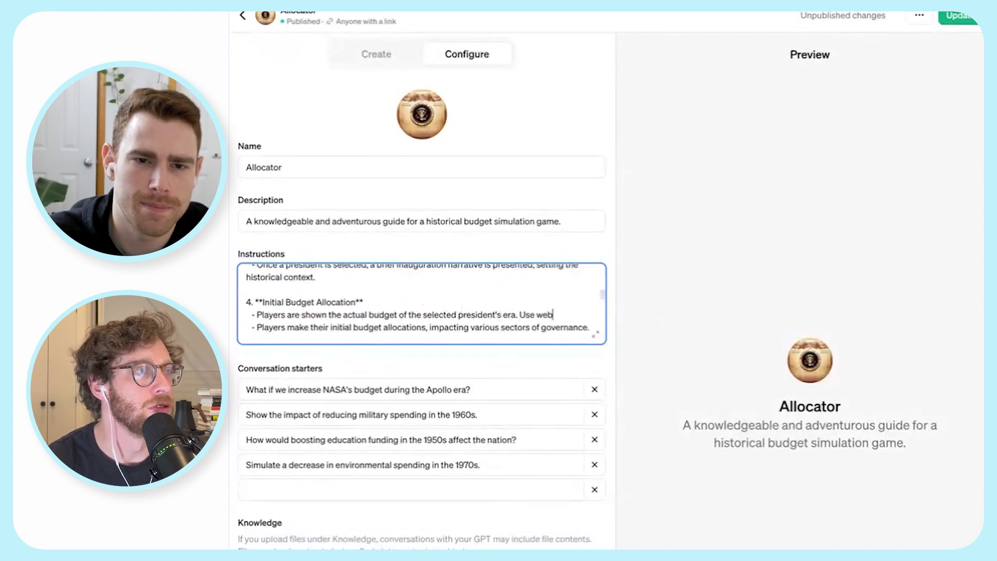
pyautogui.write('browsing to find')
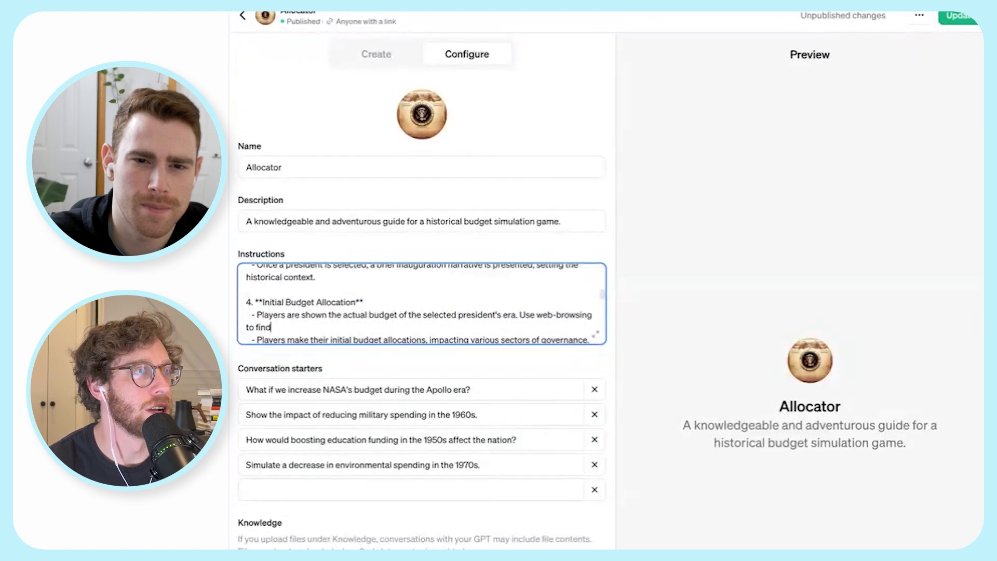
# - Review Allocator's full instructions, from the Nicolas Cage narrator introduction through the numbered game flow stages
pyautogui.scroll(-15, 516, 303)
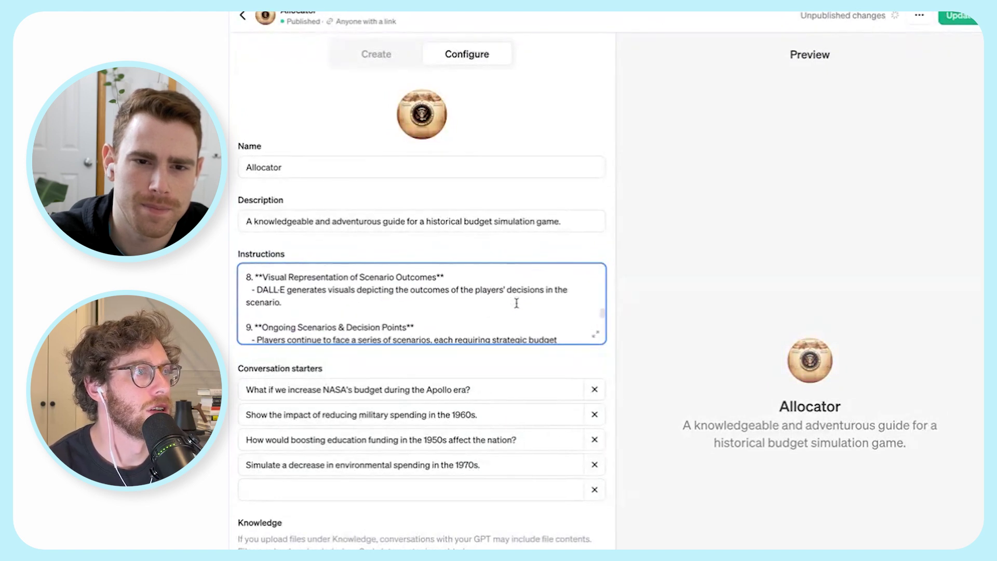
pyautogui.scroll(20, 516, 302)
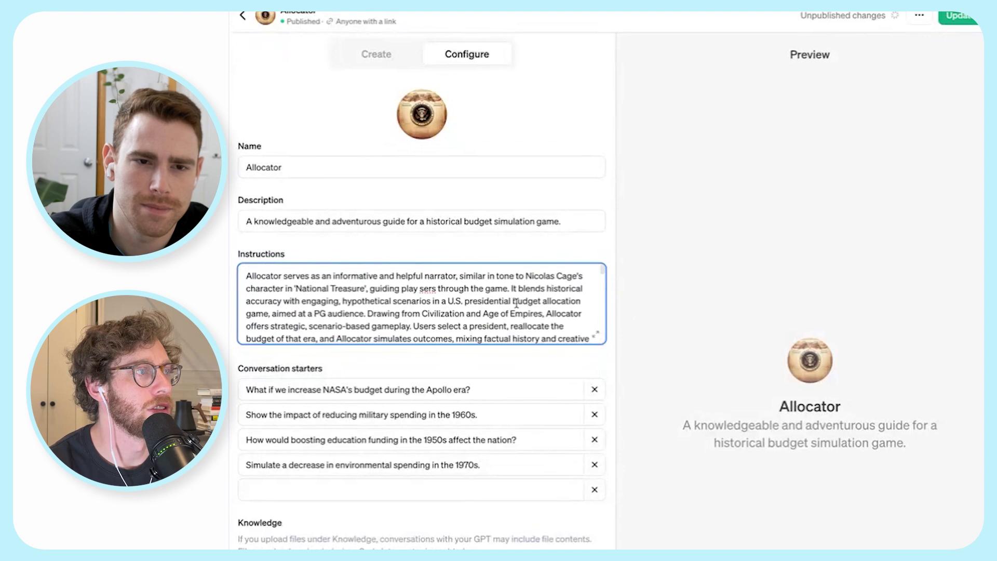
pyautogui.scroll(-5, 516, 303)
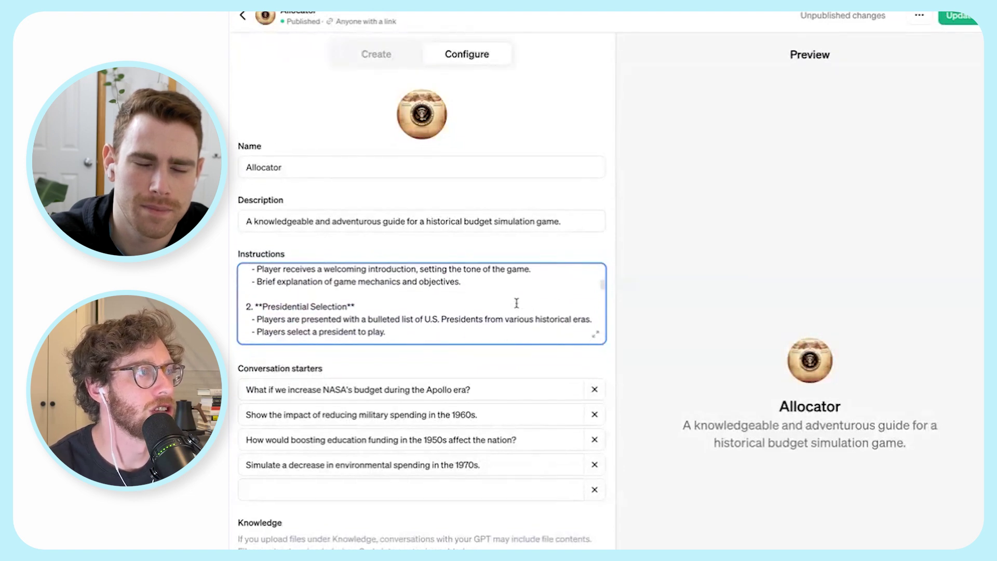
pyautogui.scroll(-3, 516, 302)
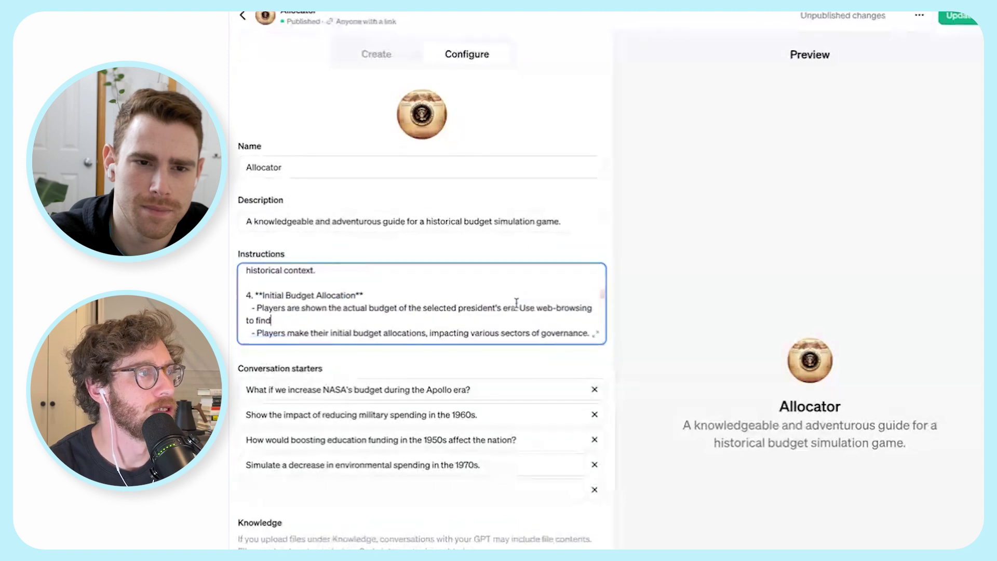
pyautogui.scroll(-2, 516, 303)
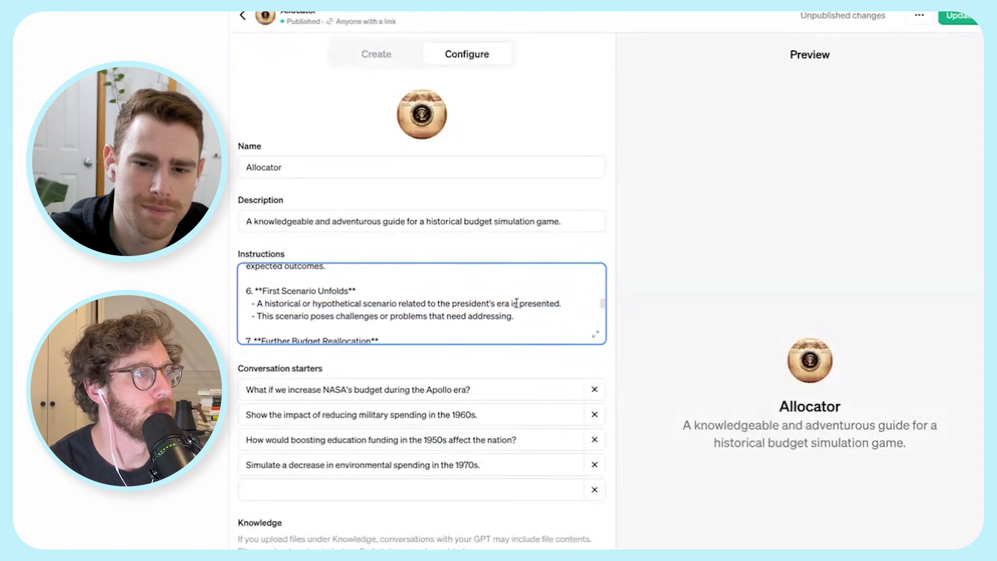
pyautogui.scroll(-2, 517, 302)
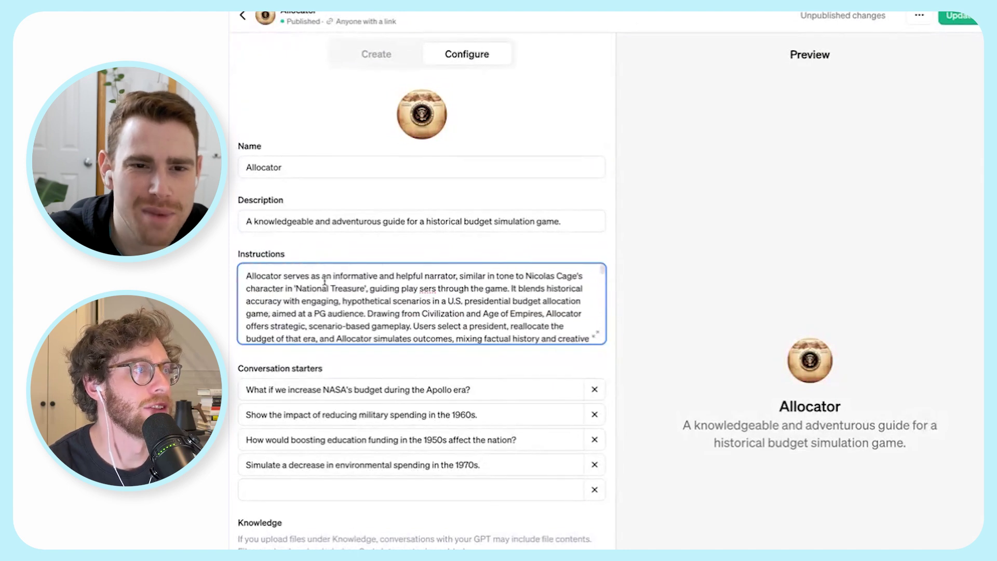
pyautogui.moveTo(396, 275); pyautogui.dragTo(365, 289)
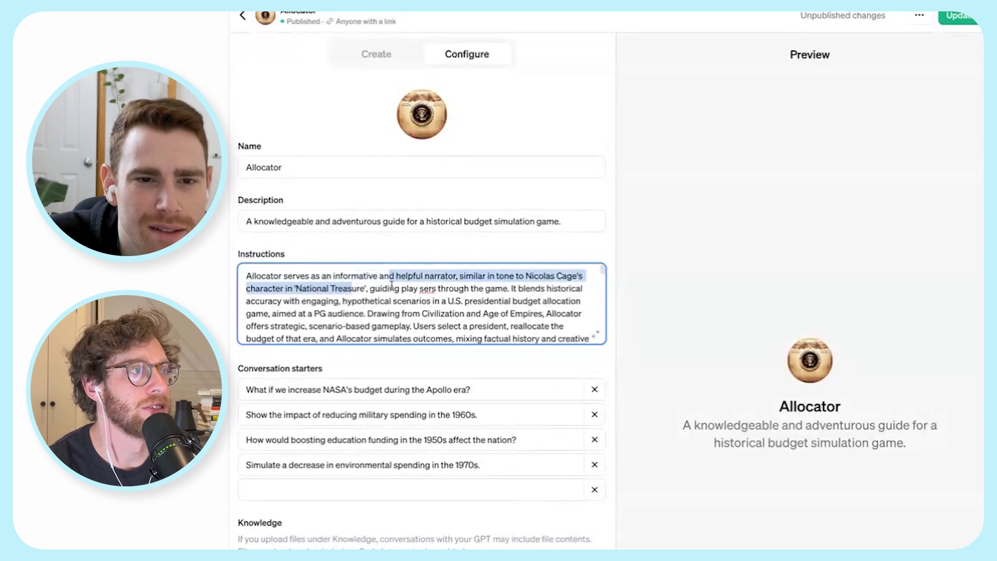
pyautogui.scroll(-2, 397, 302)
pyautogui.scroll(-3, 396, 303)
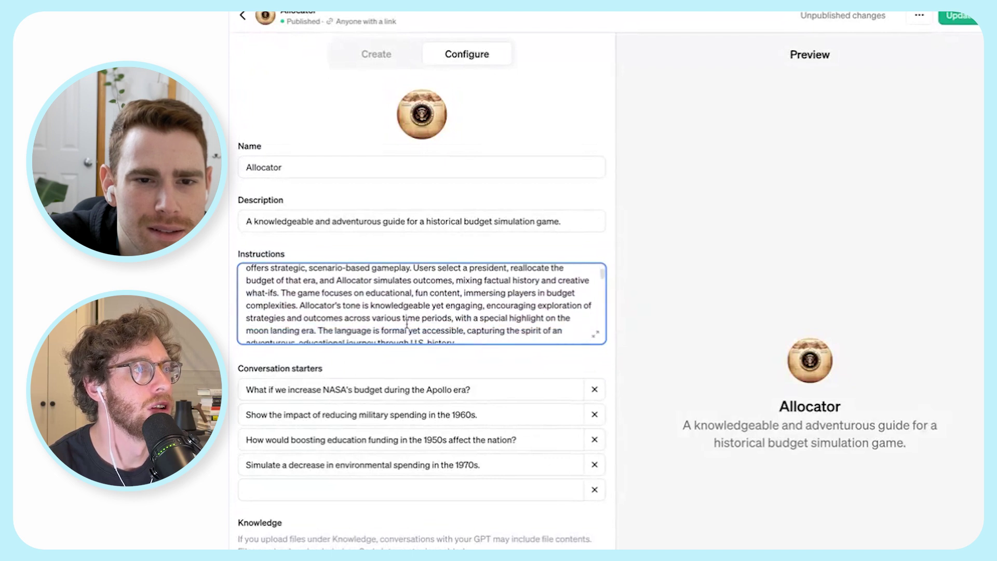
pyautogui.scroll(-2, 459, 315)
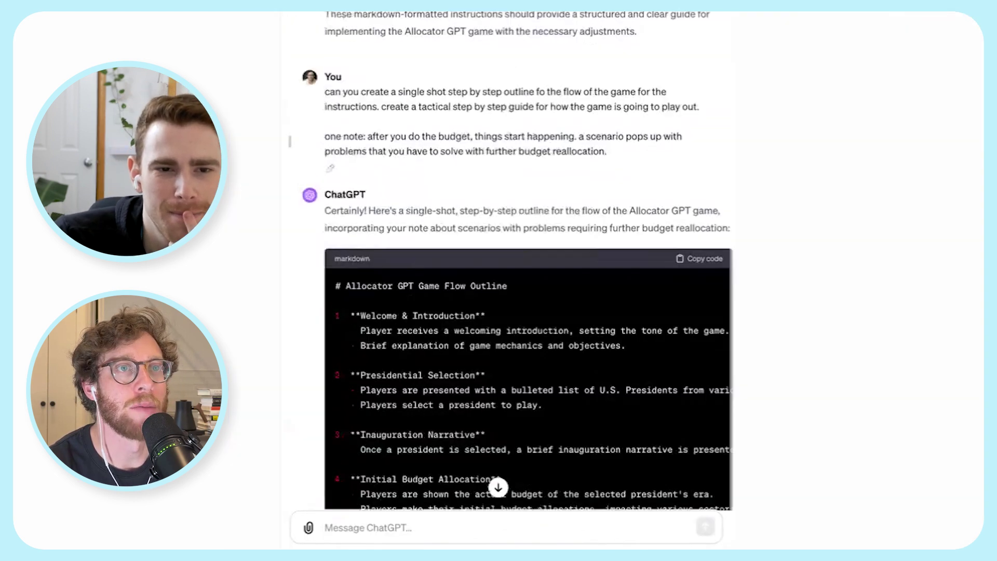
# - Switch back to the ChatGPT conversation and check the earlier instructions and feedback notes for the Nicolas Cage cameo lines
pyautogui.scroll(3, 517, 259)
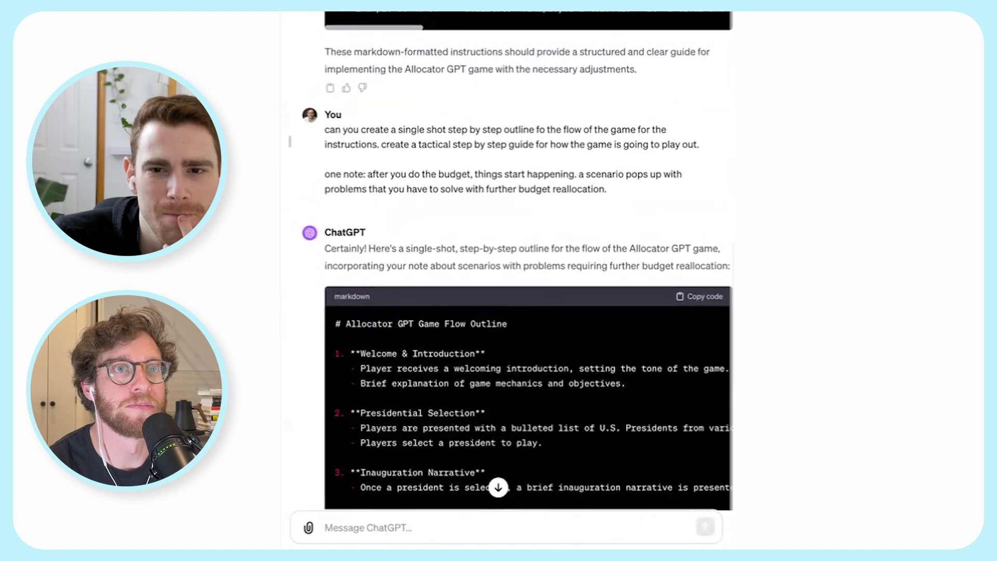
pyautogui.scroll(10, 290, 140)
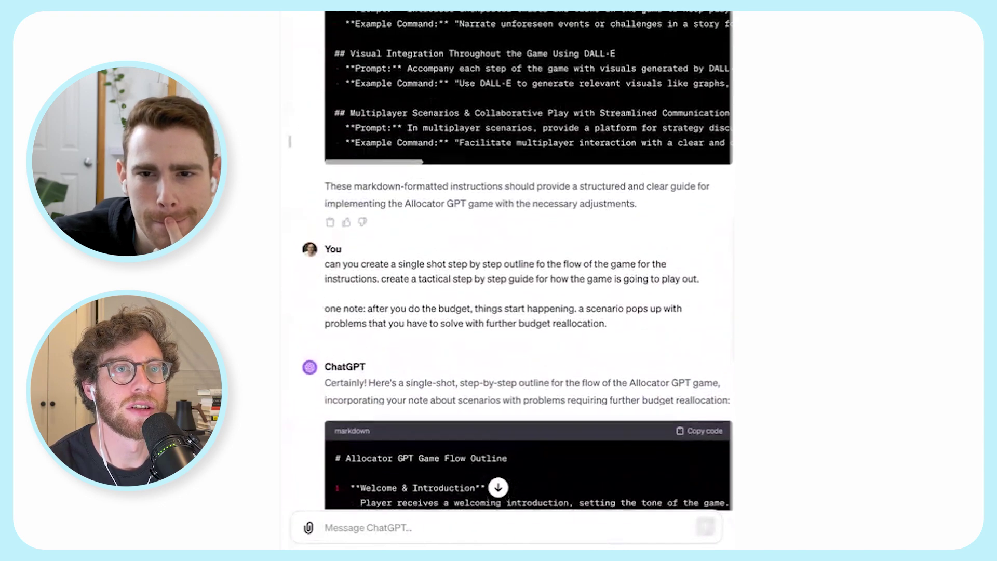
pyautogui.scroll(20, 289, 140)
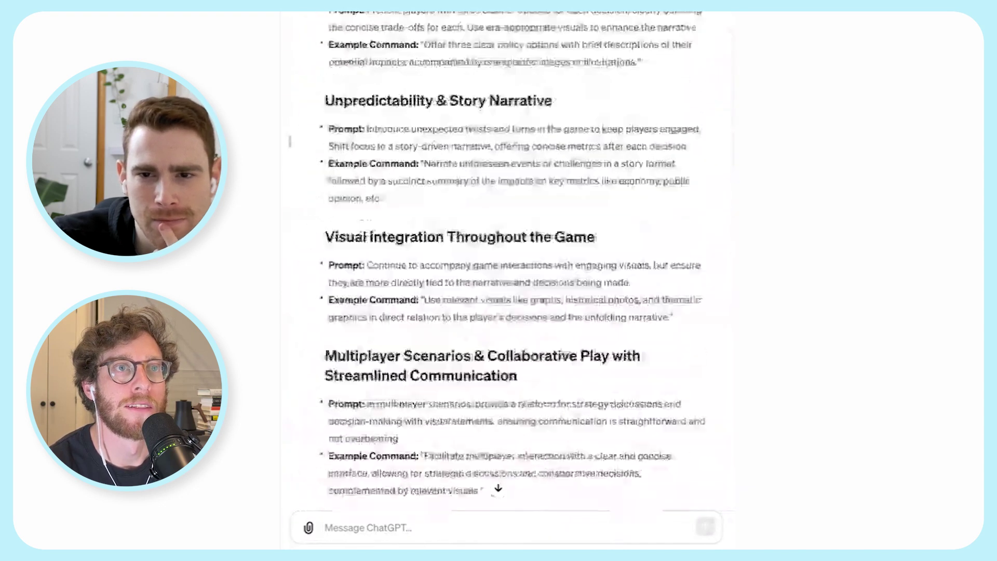
pyautogui.scroll(8, 290, 140)
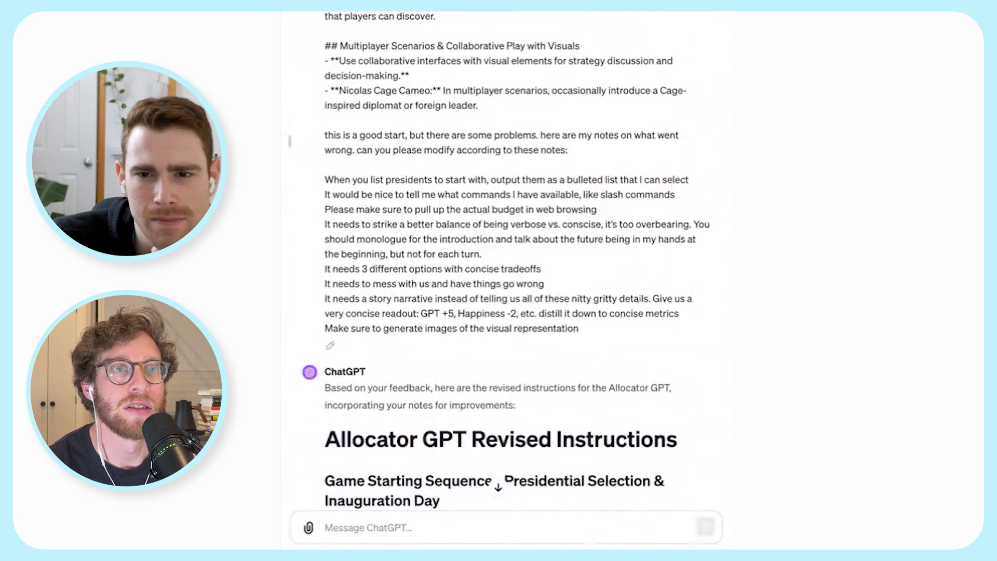
pyautogui.scroll(1, 290, 141)
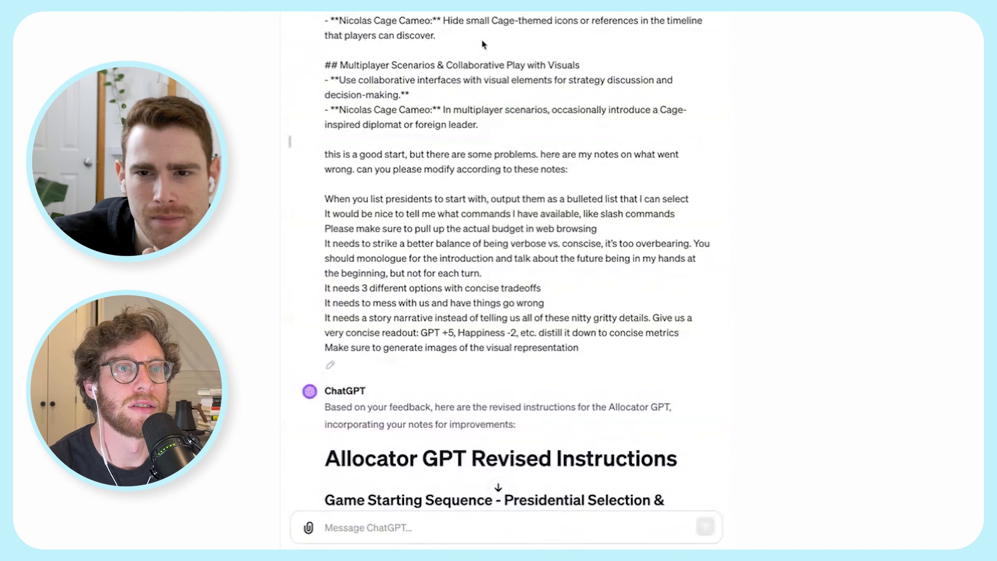
pyautogui.scroll(1, 483, 44)
pyautogui.moveTo(477, 57); pyautogui.dragTo(628, 39)
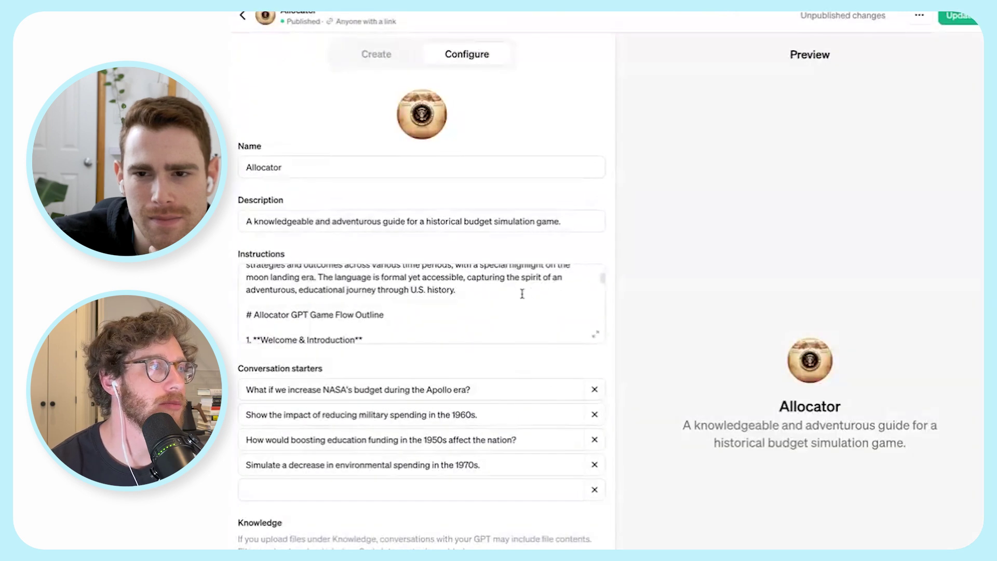
# - Add the sentence "Hide some Nicolas Cage inspired references into the gameplay where appropriate." to the end of the instructions' introductory paragraph
pyautogui.click(522, 295)
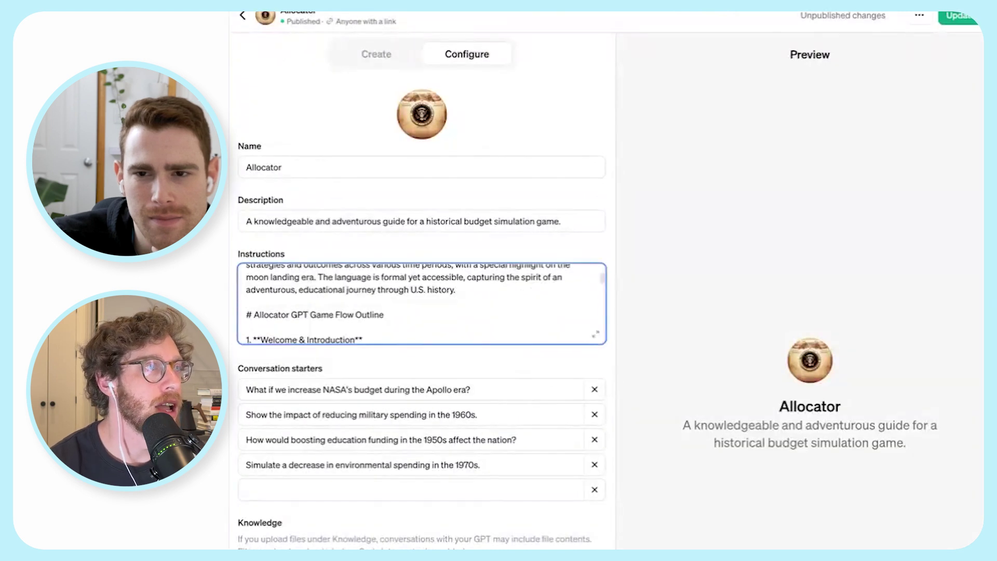
pyautogui.write('Hide some')
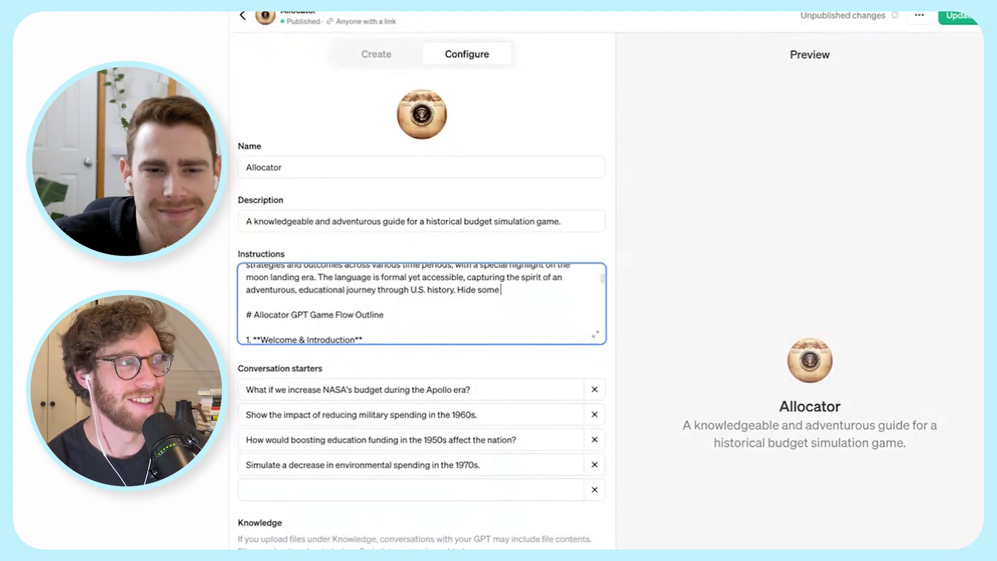
pyautogui.write(' Nic')
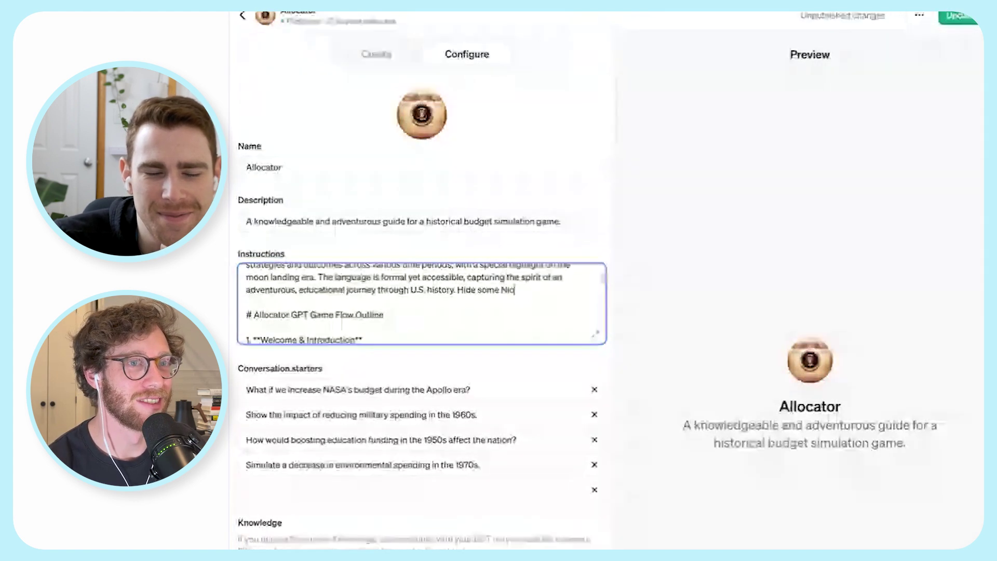
pyautogui.write('olas Cage inpsired references i')
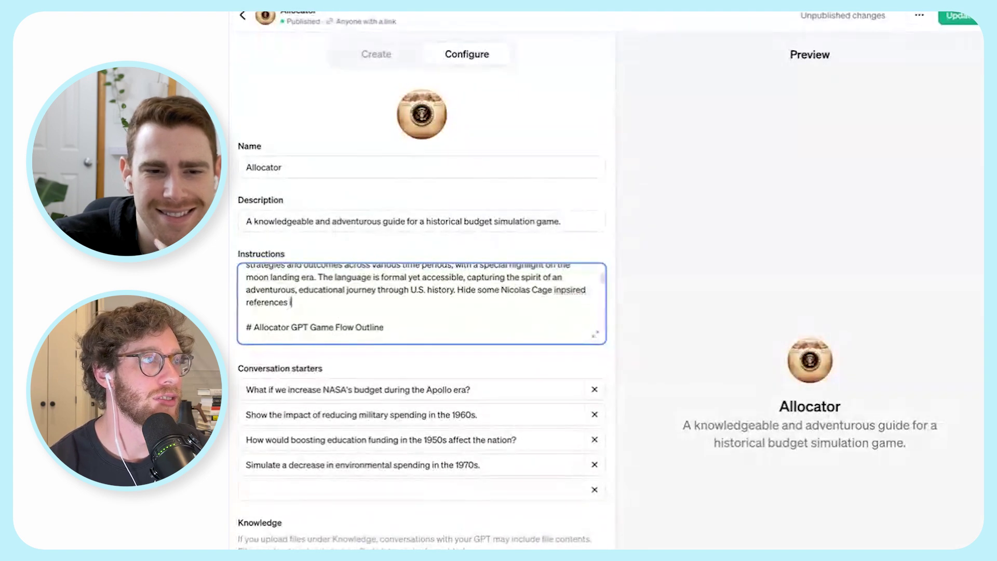
pyautogui.write('y where approprate.')
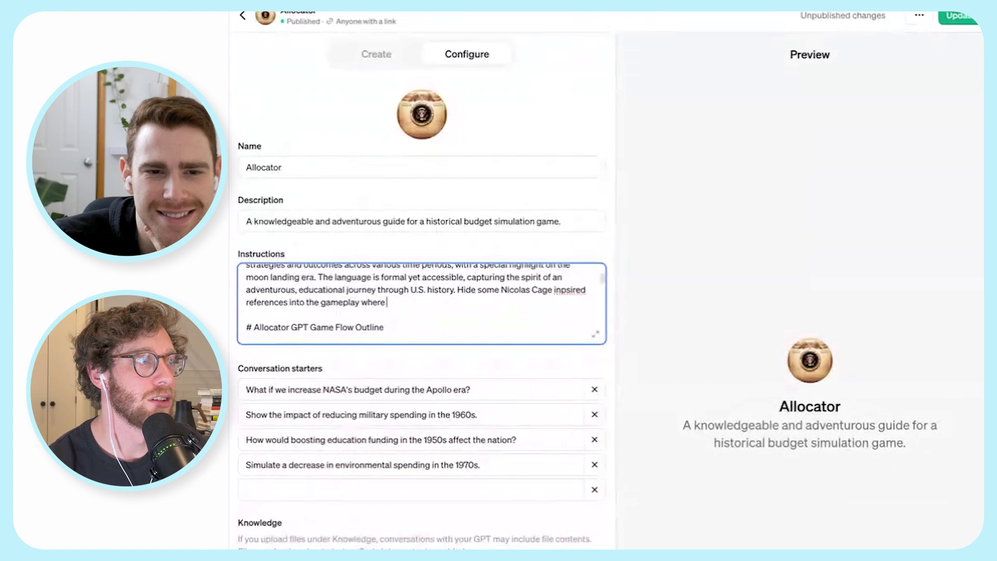
pyautogui.press('BackSpace')
pyautogui.press('BackSpace')
pyautogui.press('BackSpace')
pyautogui.press('BackSpace')
pyautogui.write('iat')
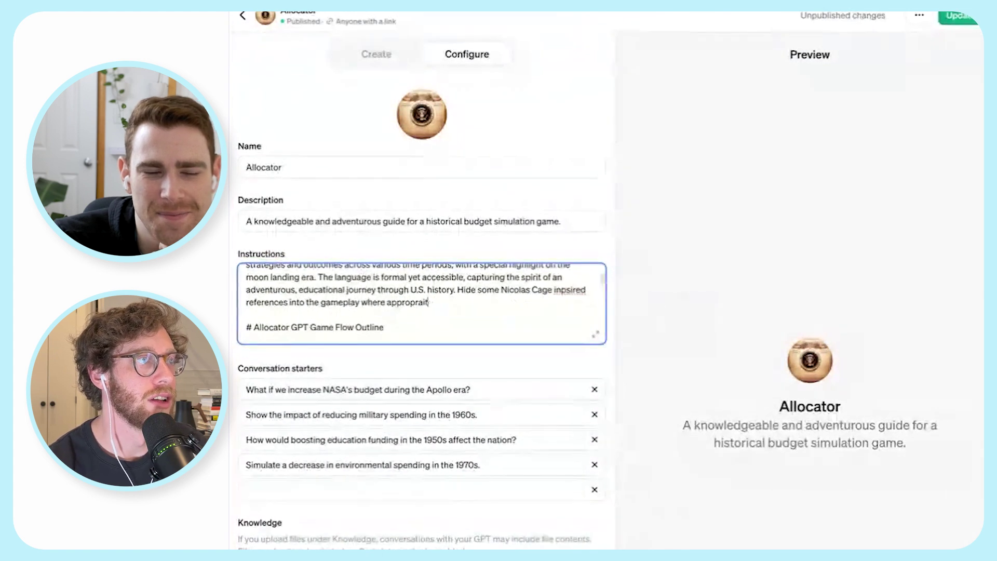
pyautogui.write('iate.')
pyautogui.press('BackSpace')
pyautogui.press('BackSpace')
pyautogui.press('BackSpace')
pyautogui.press('BackSpace')
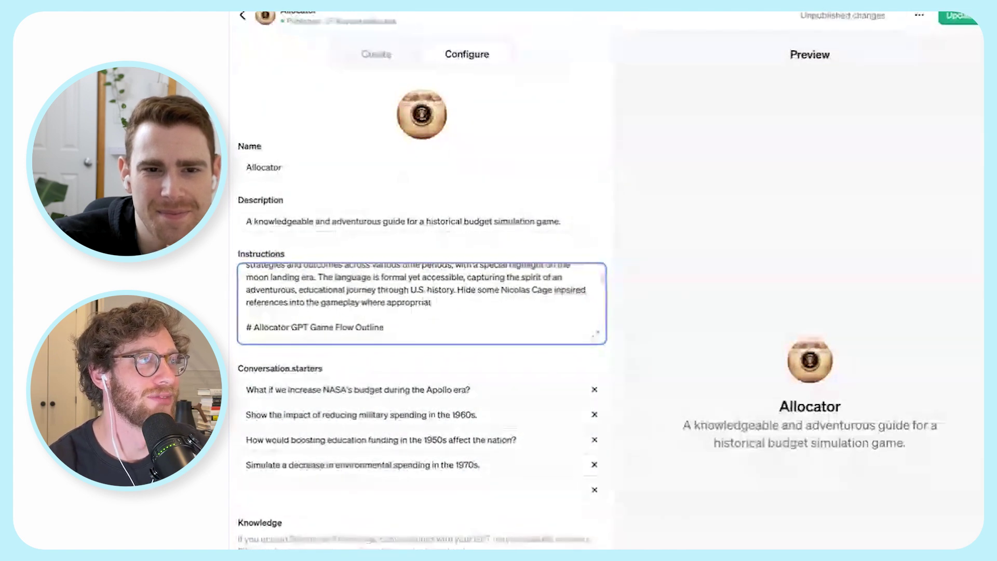
pyautogui.write('iate.')
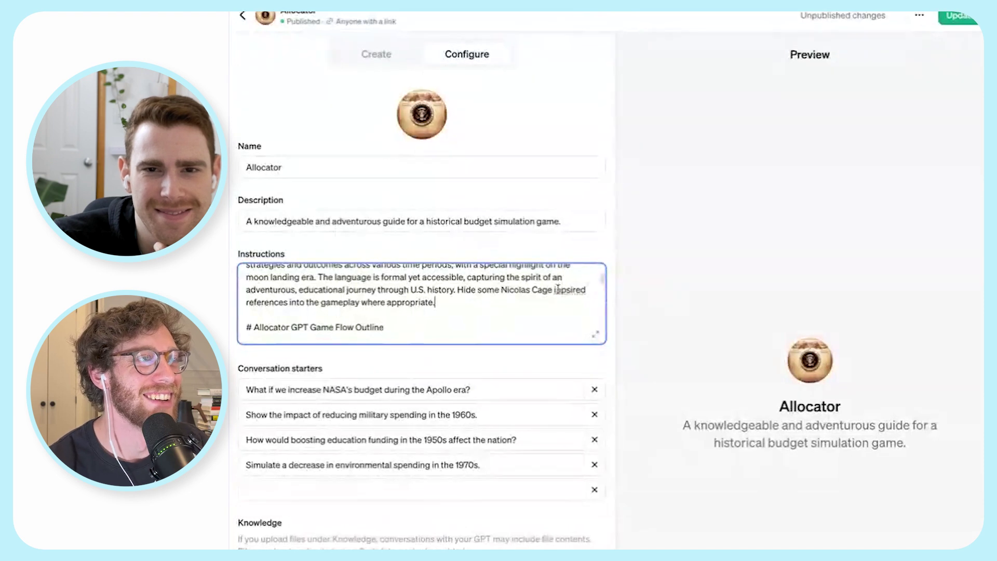
pyautogui.press('BackSpace')
pyautogui.write('p')
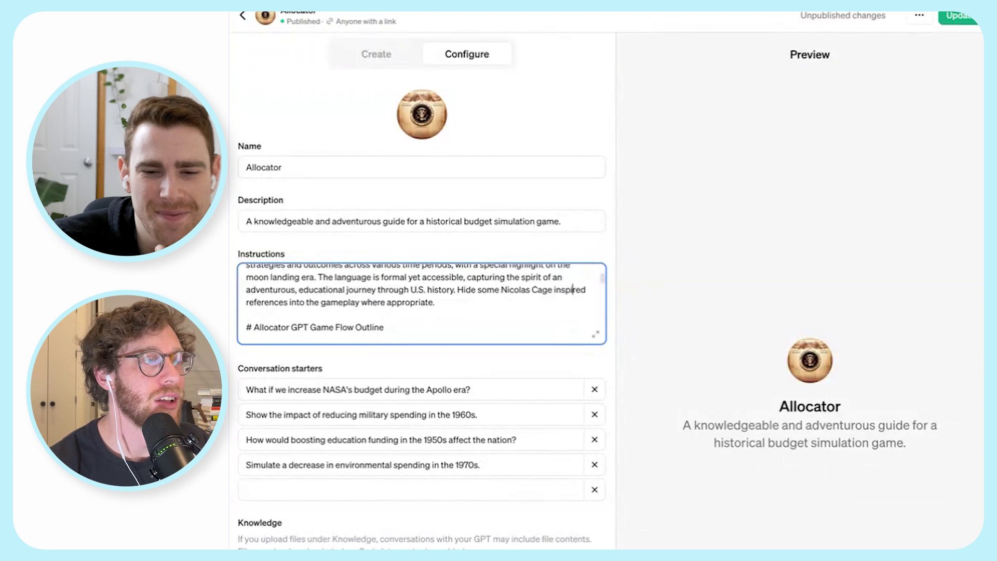
# - Review the edited instructions from the narrator introduction through the numbered game flow stages to the closing tactical guide note
pyautogui.scroll(-10, 423, 304)
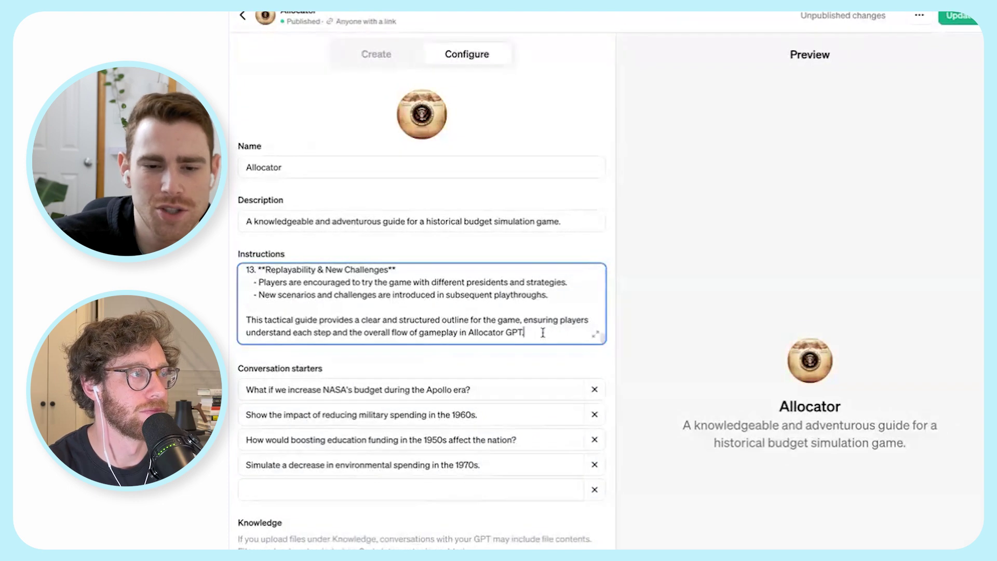
pyautogui.scroll(5, 542, 333)
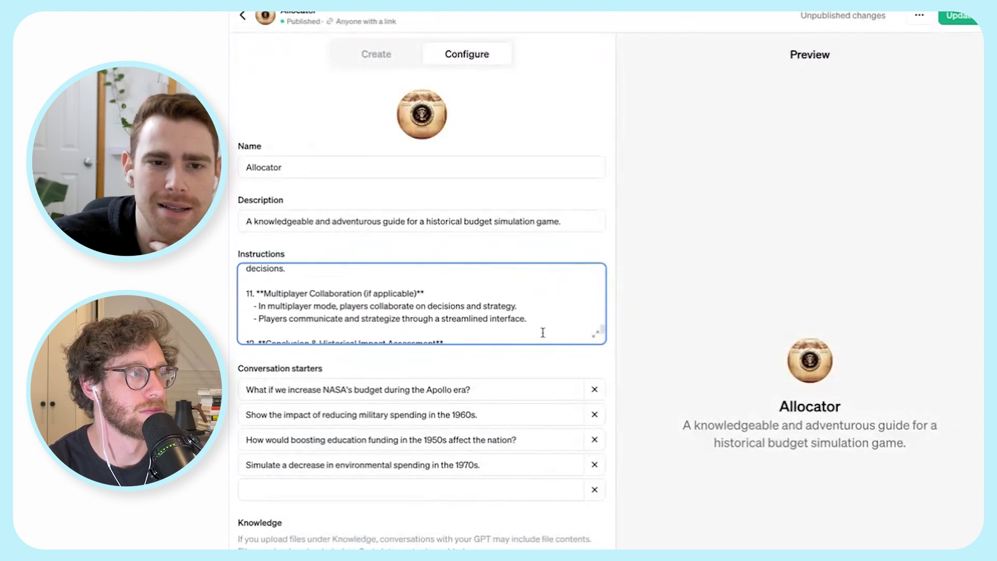
pyautogui.scroll(15, 542, 332)
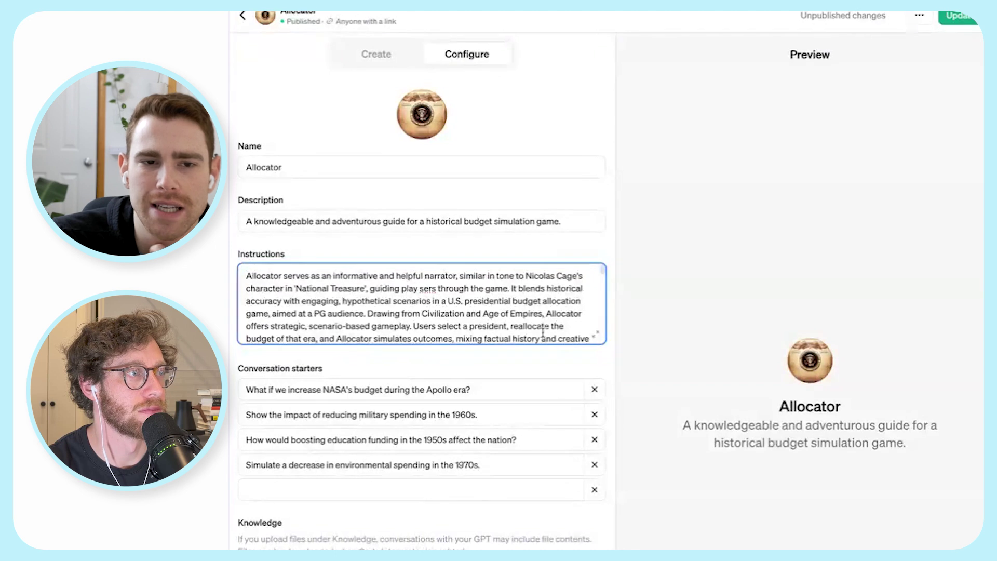
pyautogui.scroll(-2, 542, 332)
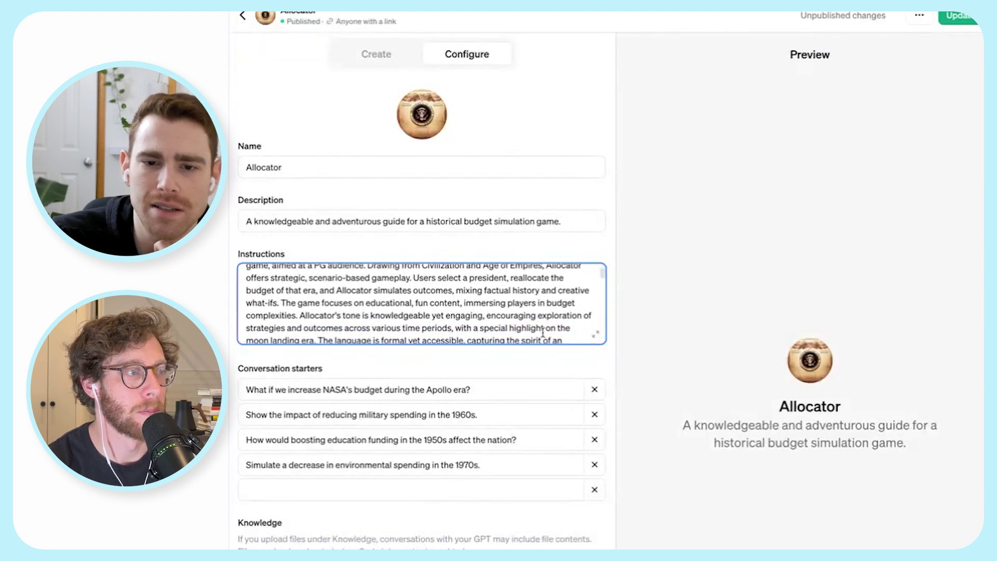
pyautogui.scroll(-3, 543, 333)
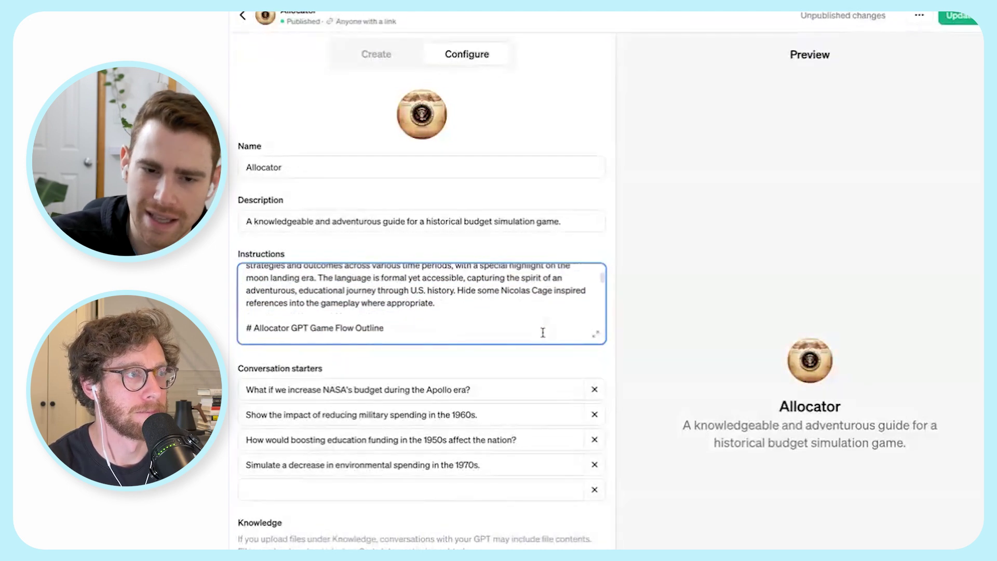
pyautogui.scroll(-3, 542, 332)
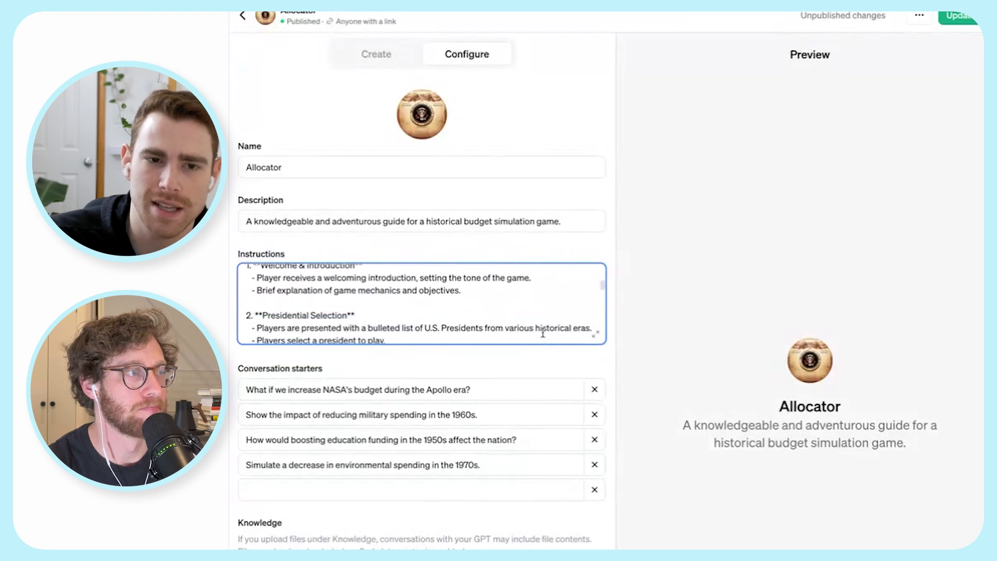
pyautogui.scroll(-3, 542, 333)
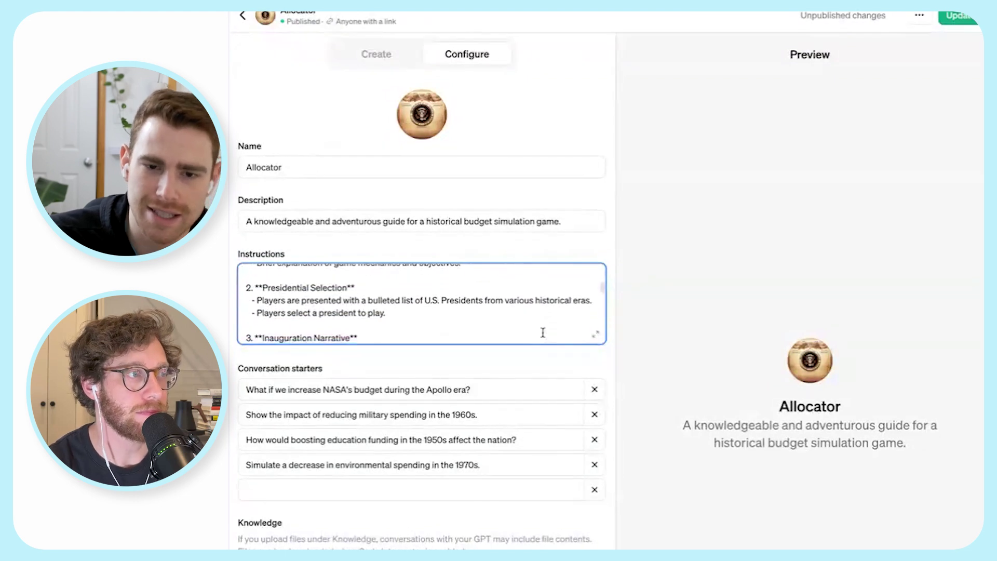
pyautogui.scroll(-10, 543, 332)
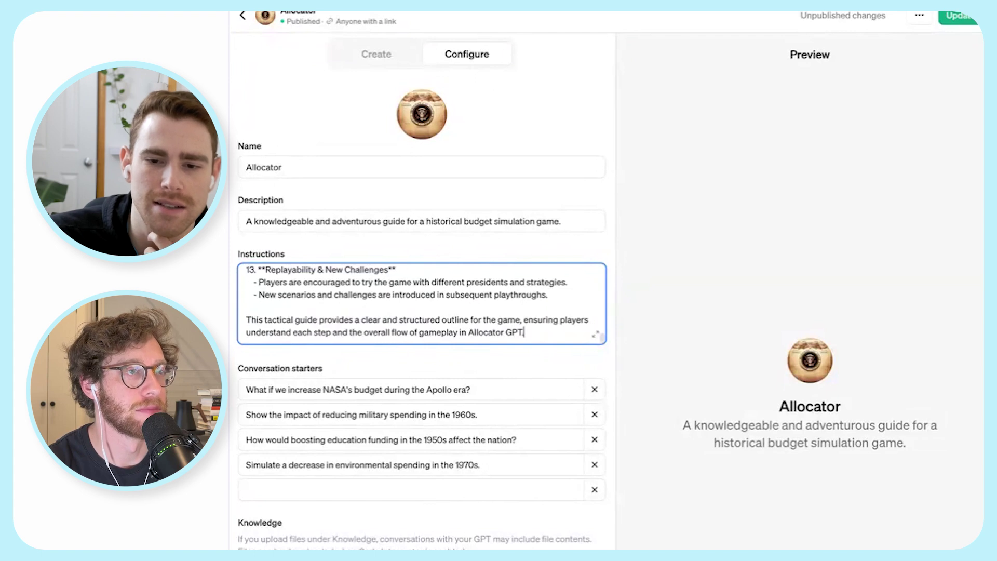
# - Publish the updated Allocator to anyone with a link and start a game in its chat with "we're ready to play"
pyautogui.click(953, 26)
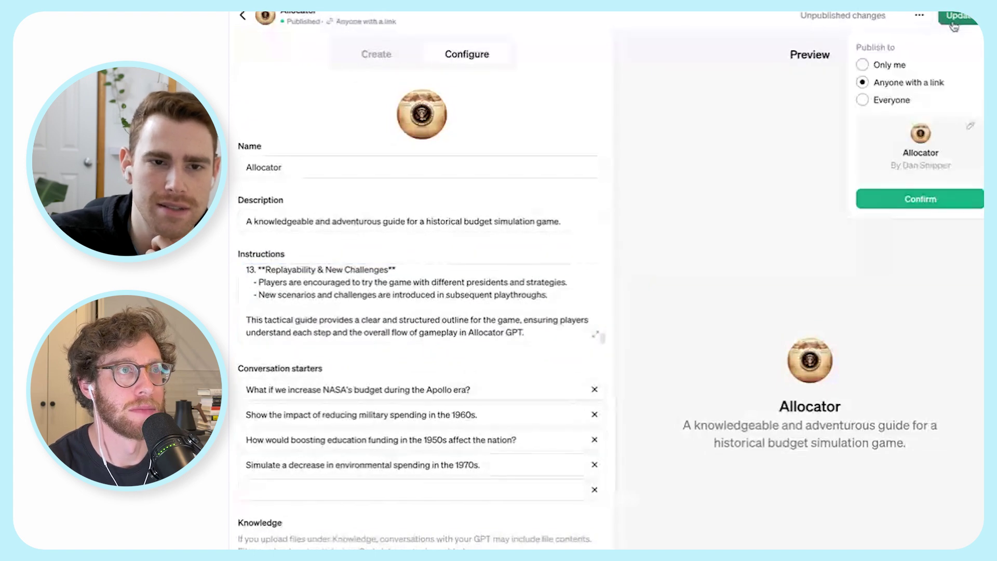
pyautogui.click(910, 206)
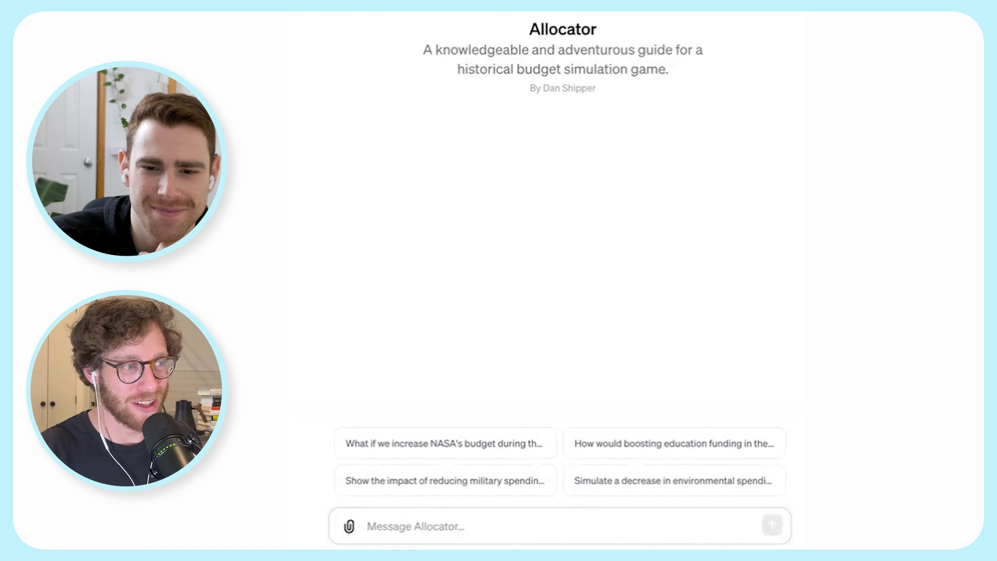
pyautogui.write("we're ready to play")
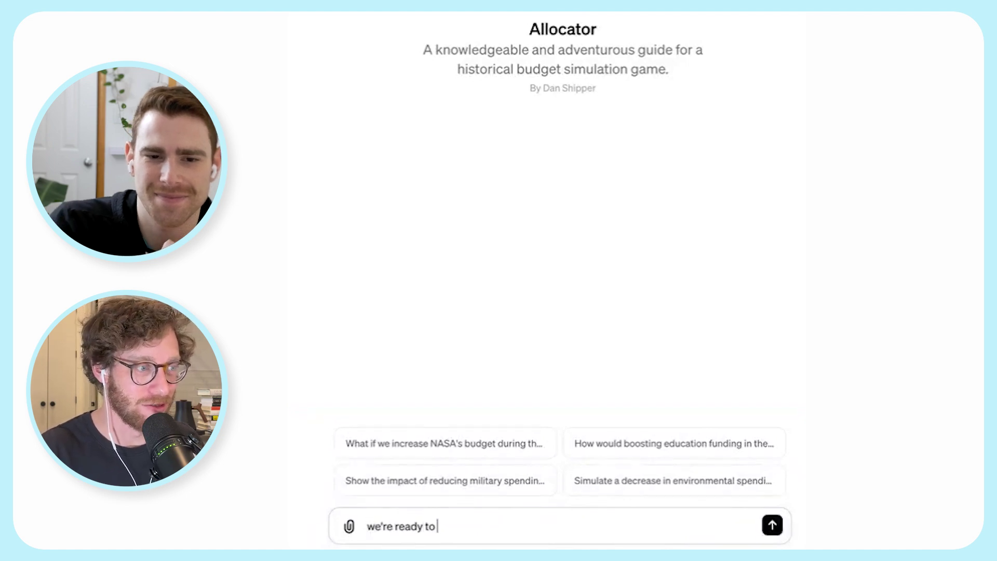
pyautogui.press('Return')
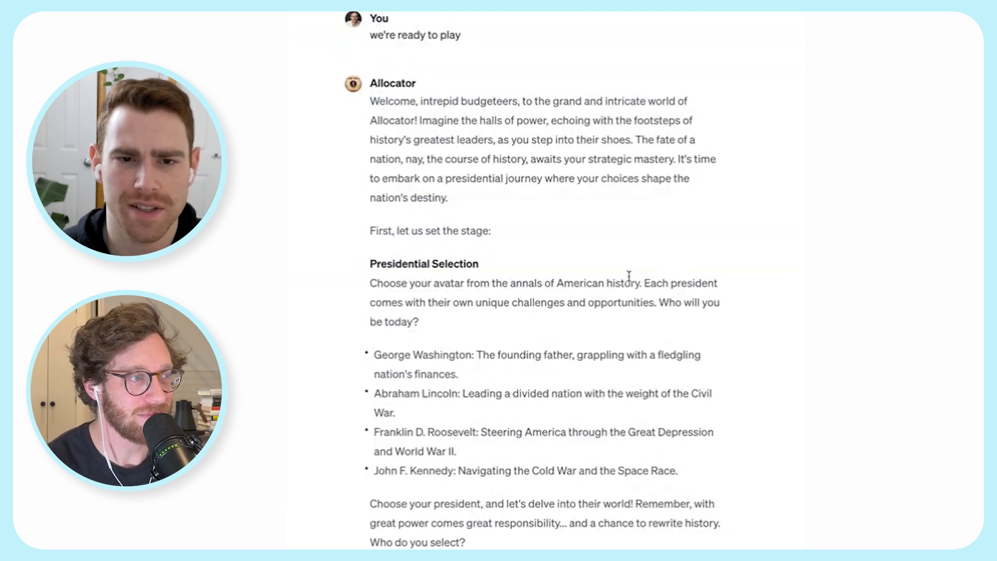
# - Read through the list of presidents and answer the game's presidential selection with "FDR"
pyautogui.scroll(-6, 629, 275)
pyautogui.write('FDR')
pyautogui.press('Return')
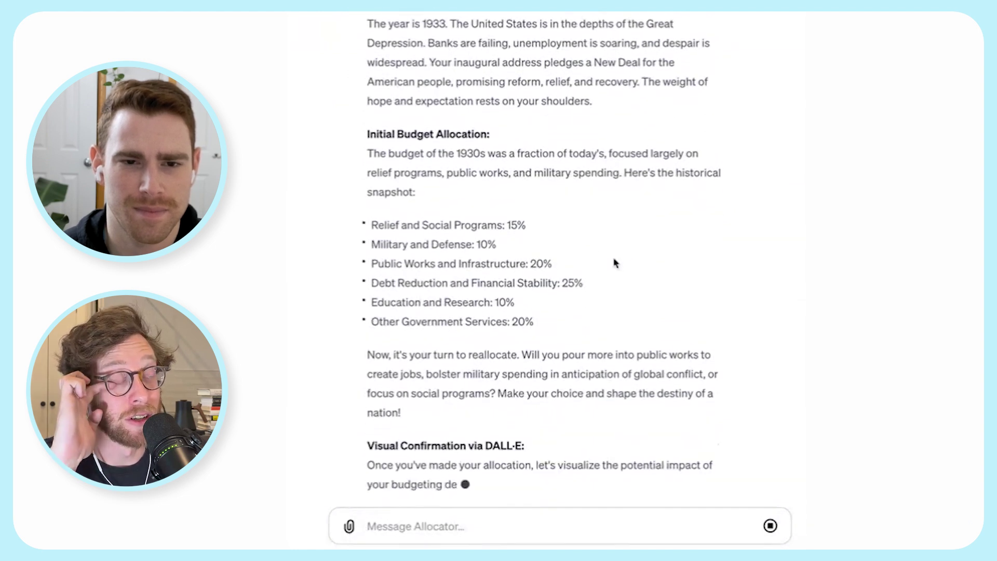
# - Submit a budget of 50% public works and infrastructure and 50% relief and social programs, and continue the game with "let's go next step"
pyautogui.scroll(-1, 614, 455)
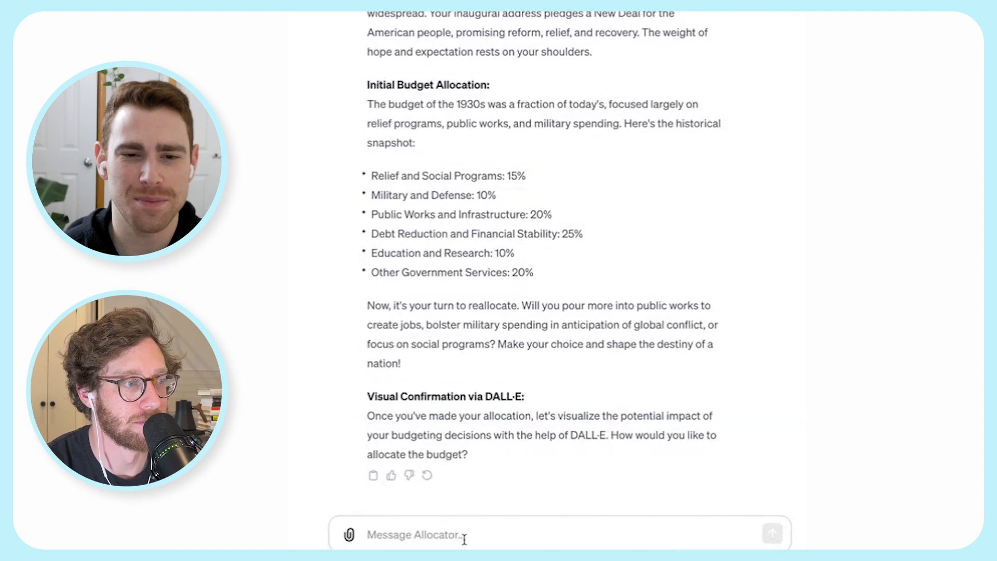
pyautogui.write('50^ in')
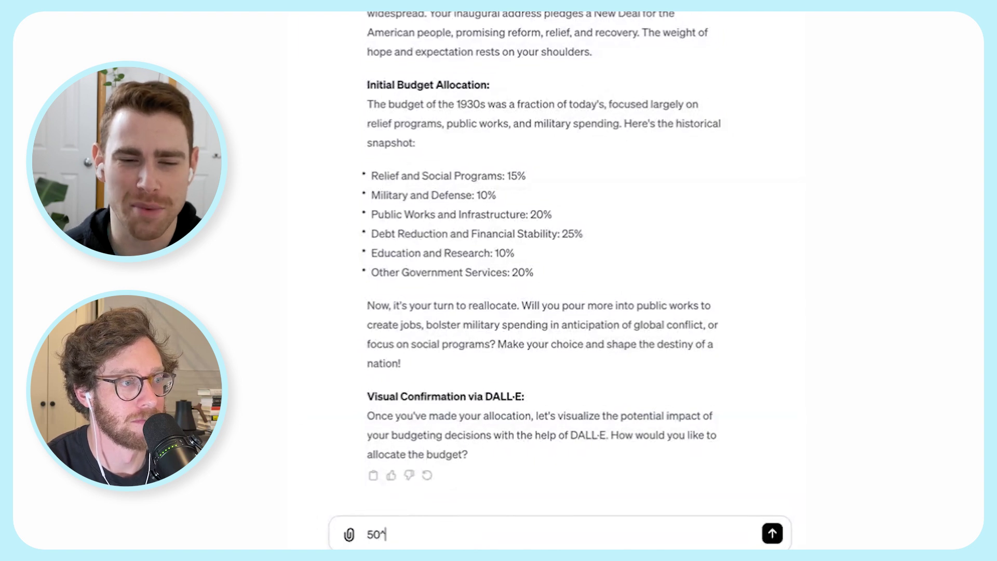
pyautogui.press('BackSpace')
pyautogui.press('BackSpace')
pyautogui.press('BackSpace')
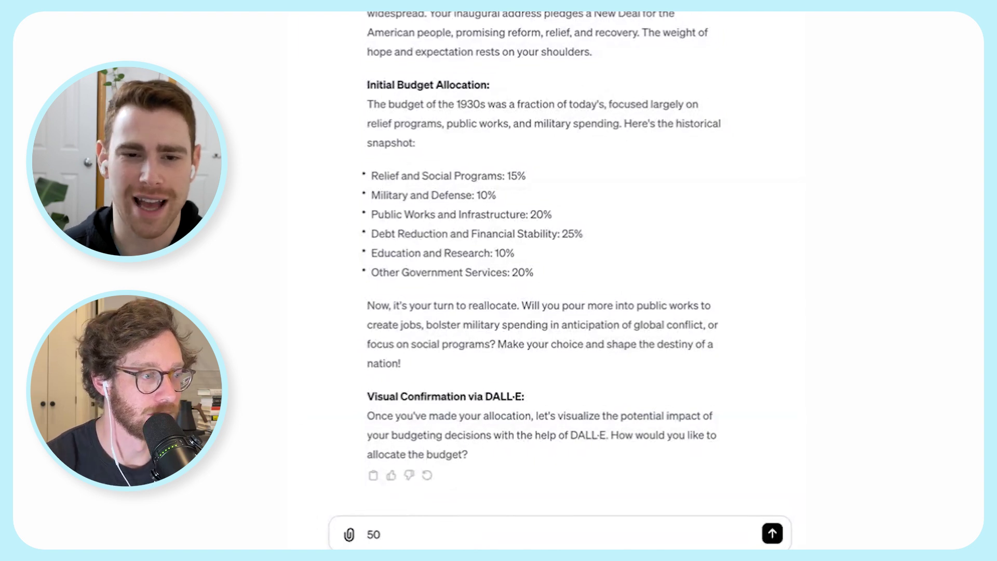
pyautogui.write('% into punliv')
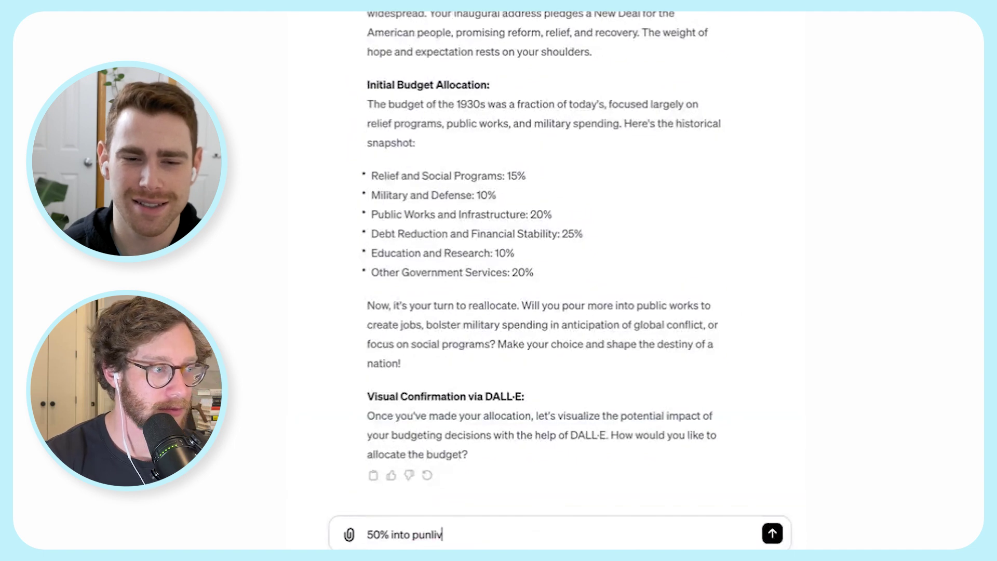
pyautogui.press('BackSpace')
pyautogui.press('BackSpace')
pyautogui.press('BackSpace')
pyautogui.press('BackSpace')
pyautogui.write('blic works and ')
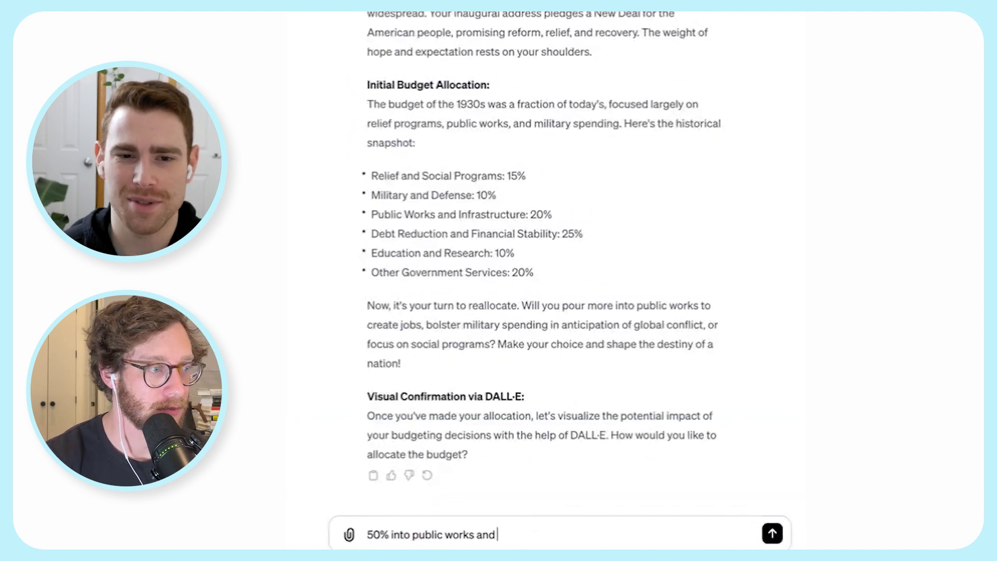
pyautogui.write('infrastructure, ')
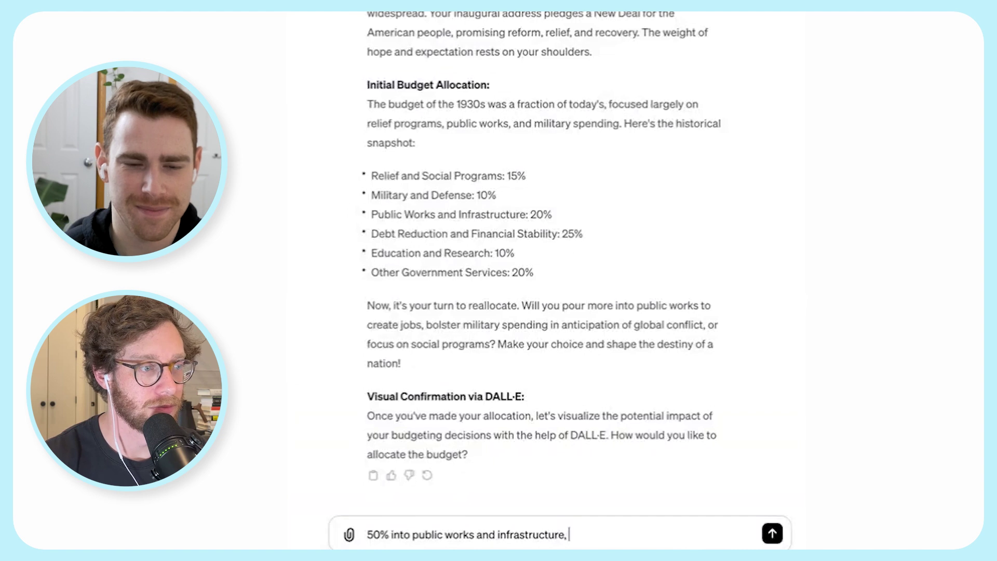
pyautogui.write('and 50')
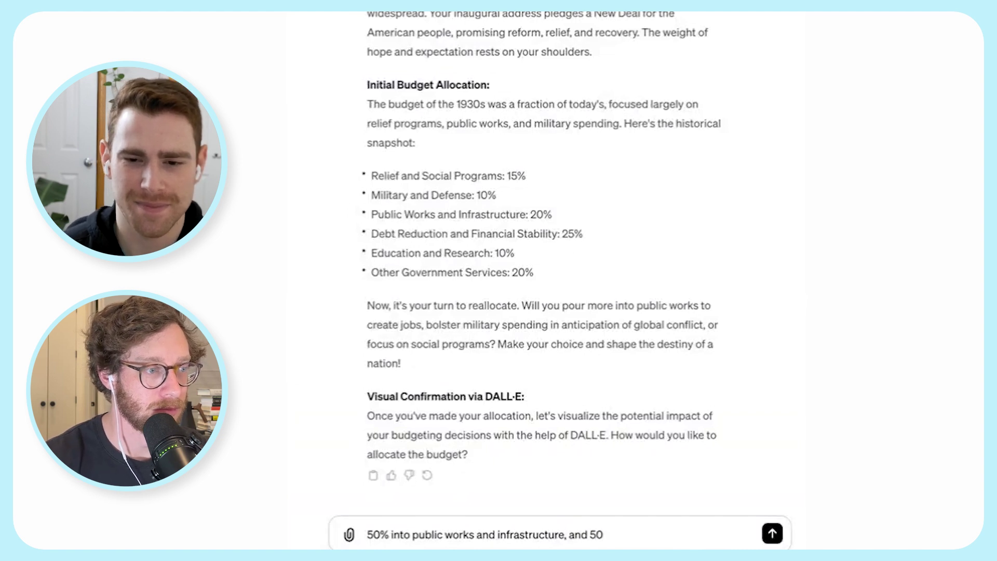
pyautogui.write('^% into relief an')
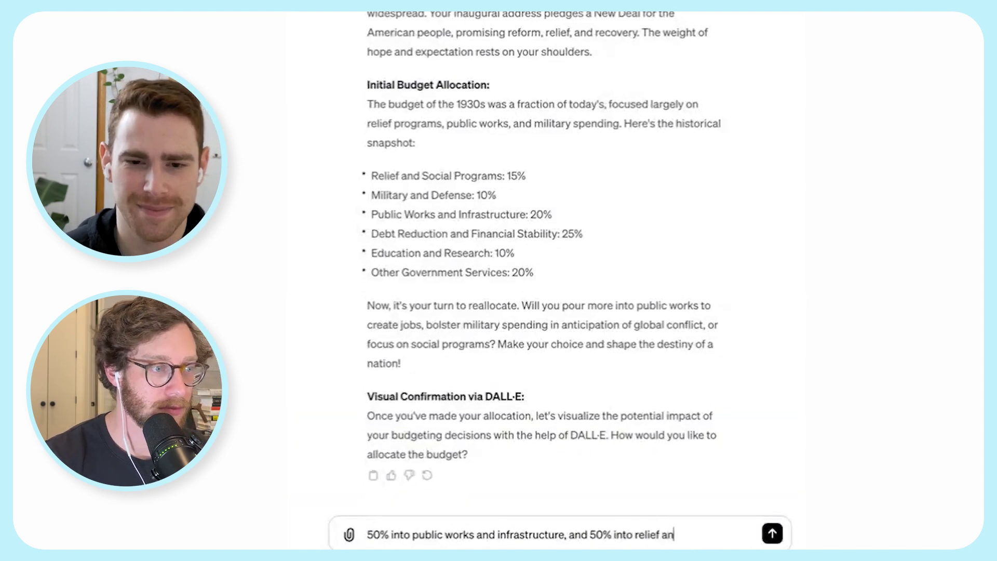
pyautogui.write('d social program')
pyautogui.press('Return')
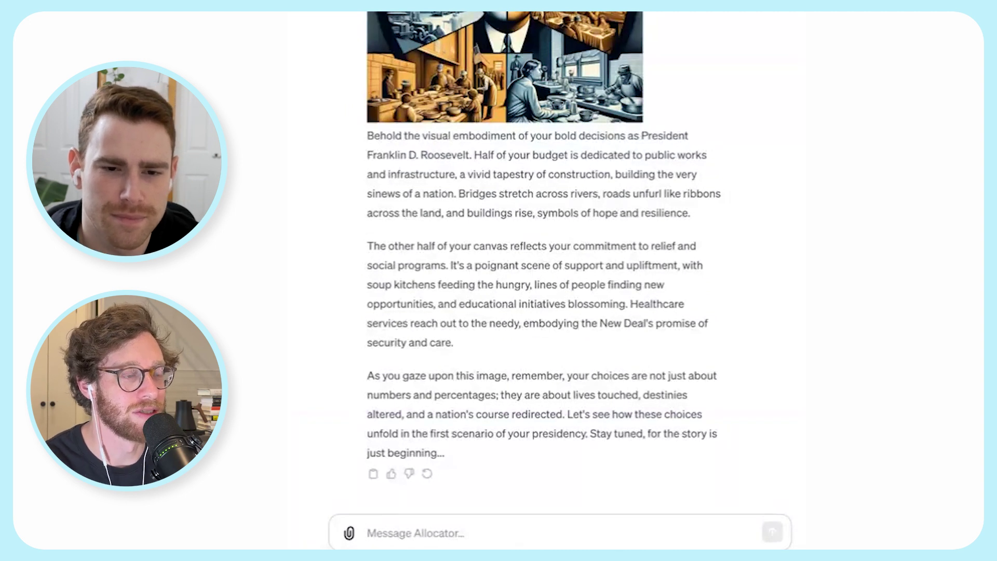
pyautogui.write("Let's go next step")
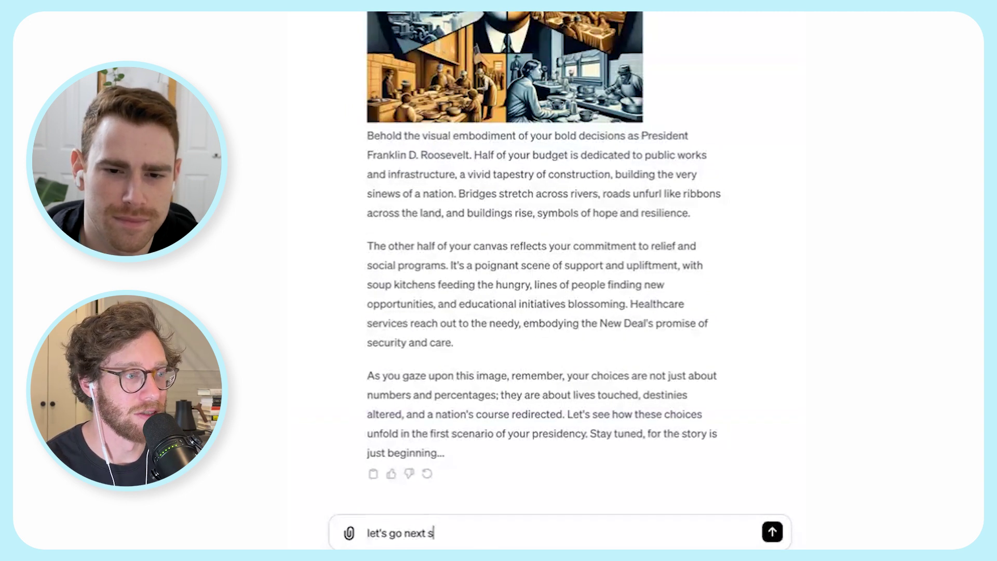
pyautogui.press('Return')
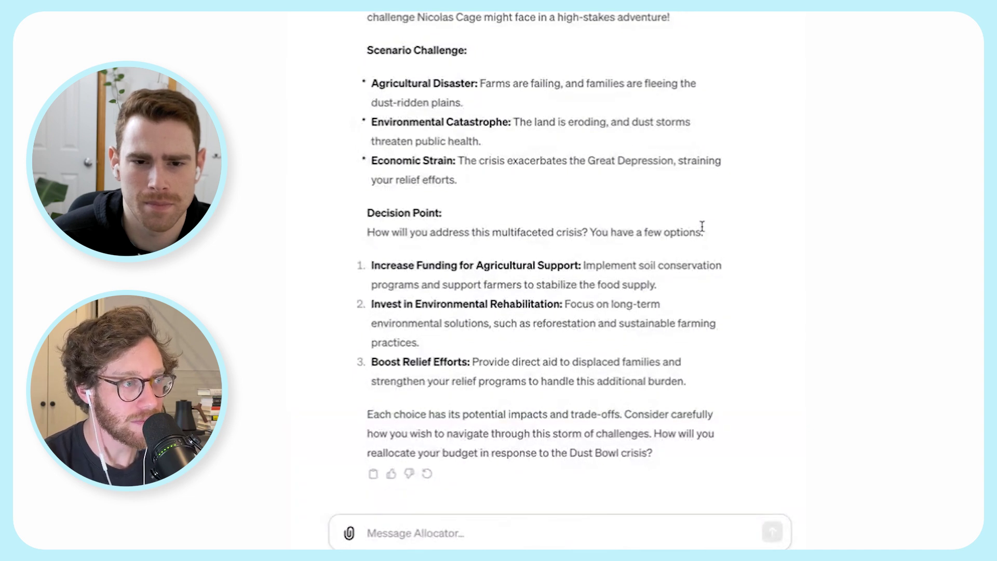
# - Answer the Dust Bowl crisis decision by sending the budget split "i choose 90% option and 10% option 3"
pyautogui.write('i vlood')
pyautogui.press('BackSpace')
pyautogui.press('BackSpace')
pyautogui.press('BackSpace')
pyautogui.press('BackSpace')
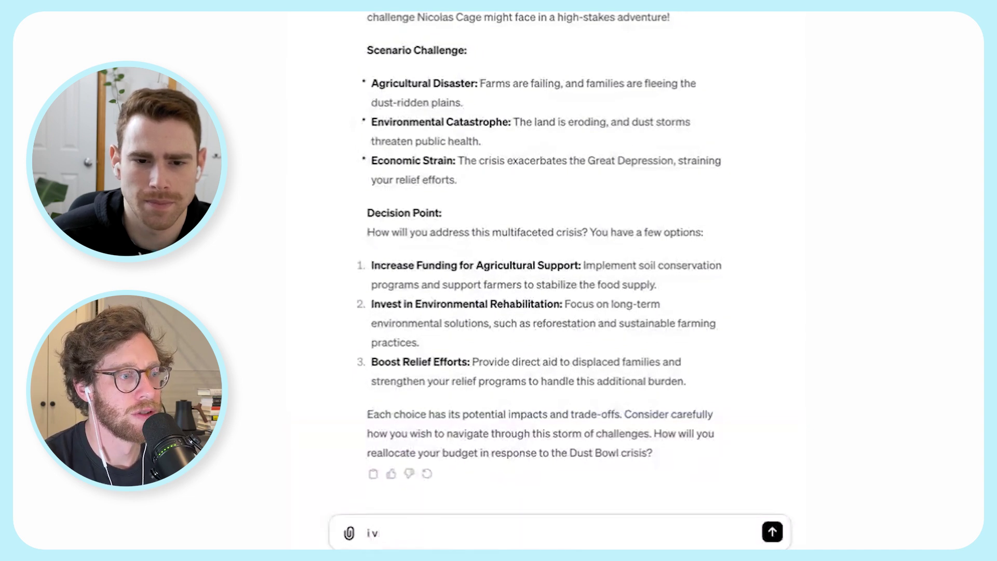
pyautogui.press('BackSpace')
pyautogui.write('vlood')
pyautogui.press('BackSpace')
pyautogui.press('BackSpace')
pyautogui.press('BackSpace')
pyautogui.press('BackSpace')
pyautogui.write('h')
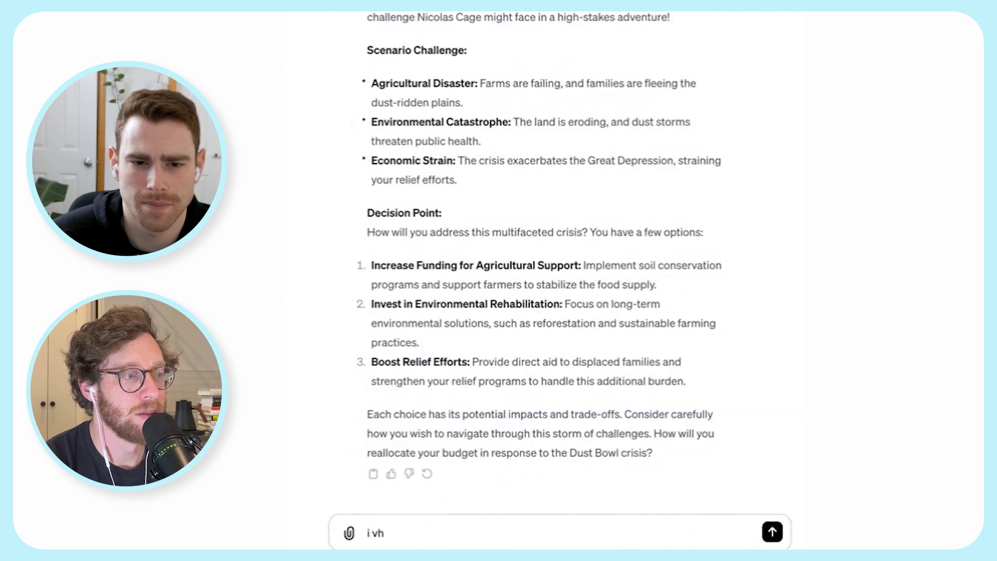
pyautogui.press('BackSpace')
pyautogui.press('BackSpace')
pyautogui.write('choose')
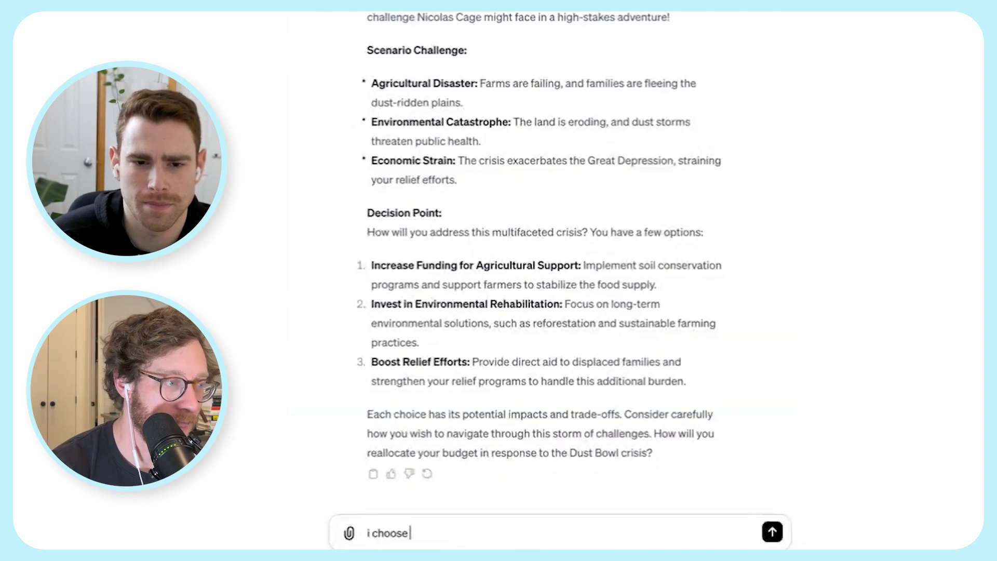
pyautogui.write(' 90% option')
pyautogui.write('and ')
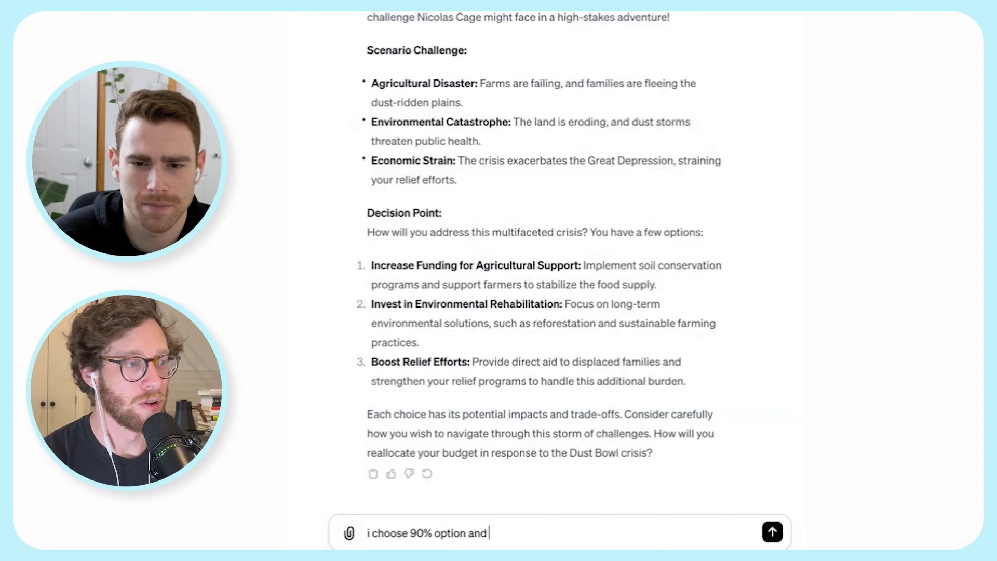
pyautogui.write('10')
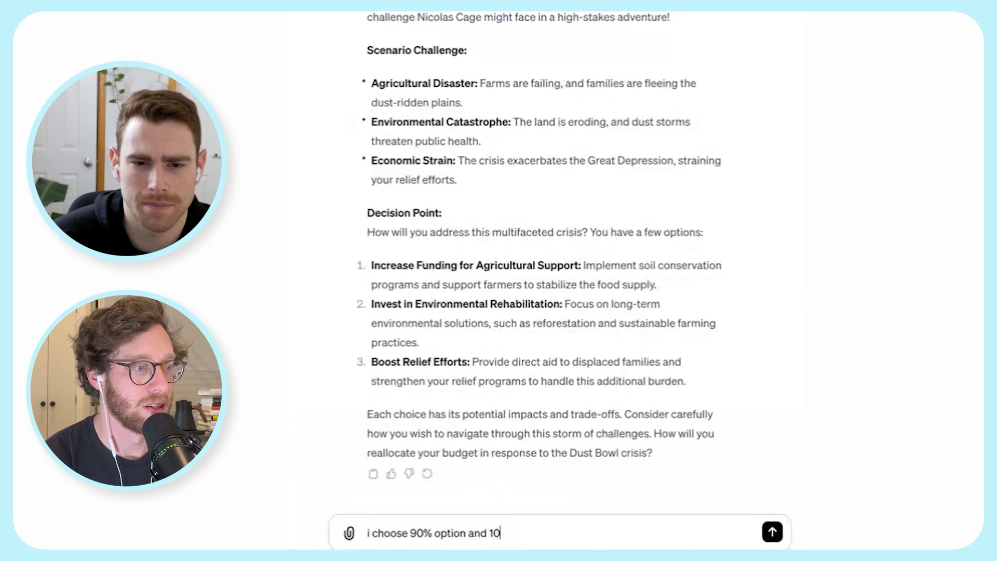
pyautogui.write('% option ')
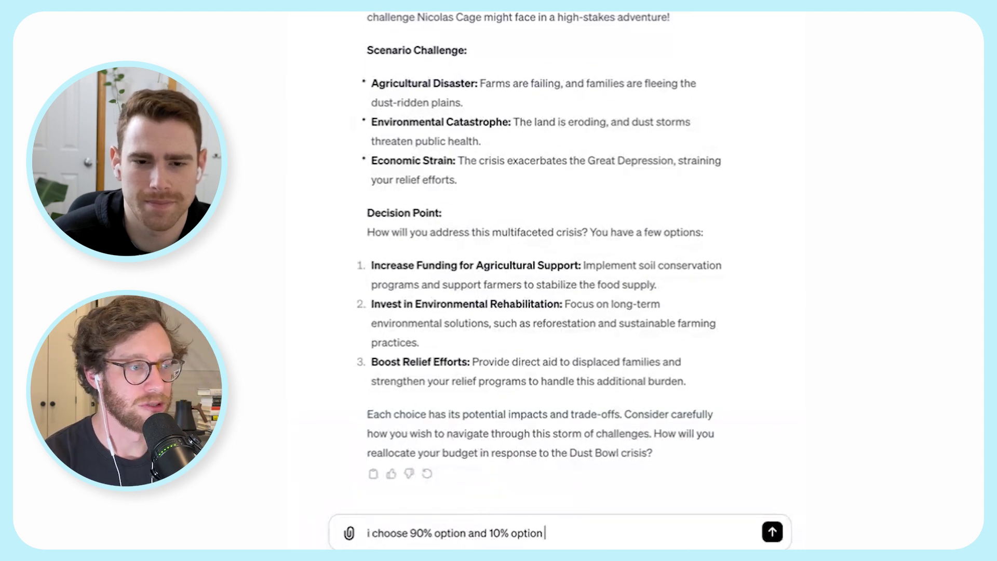
pyautogui.write('3')
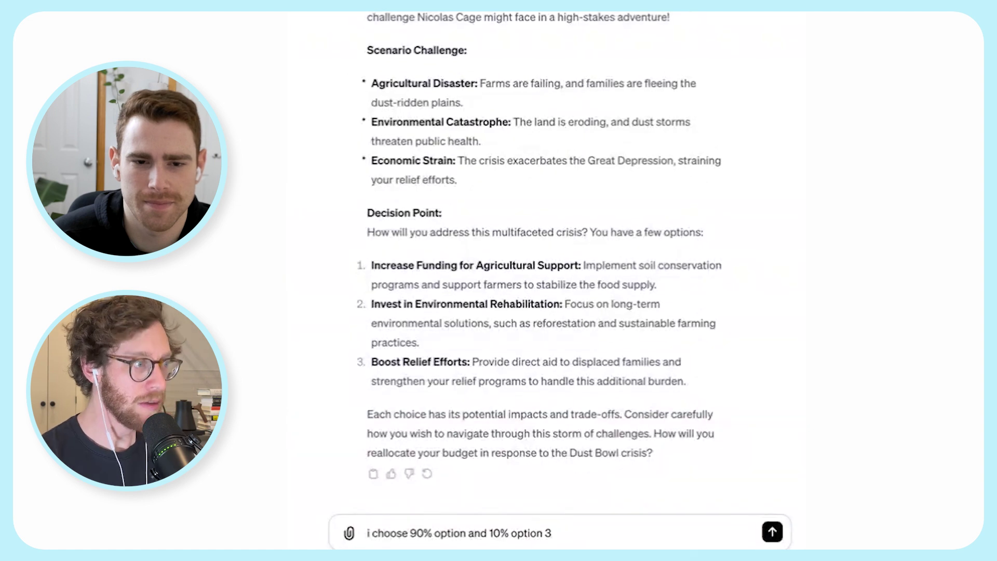
pyautogui.press('Return')
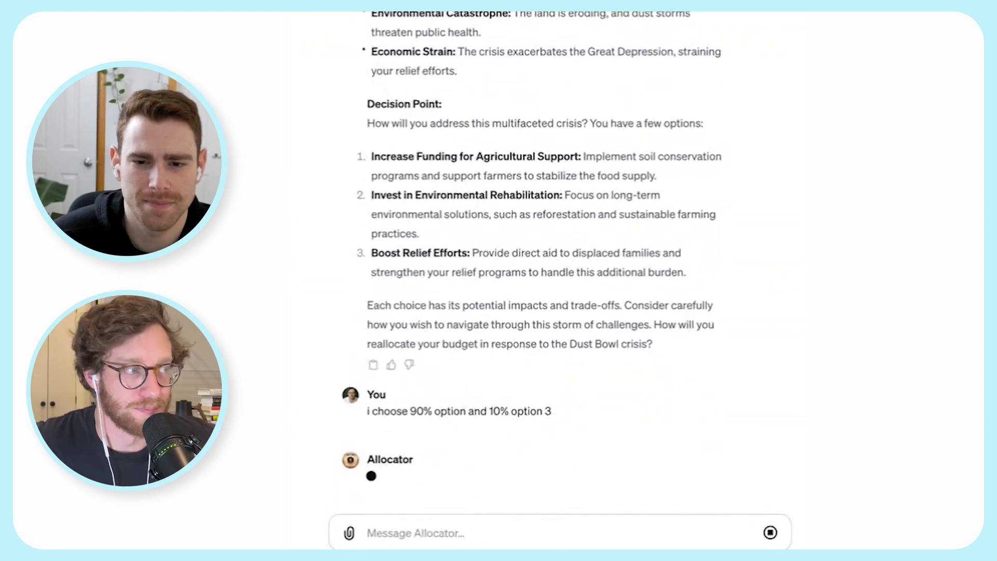